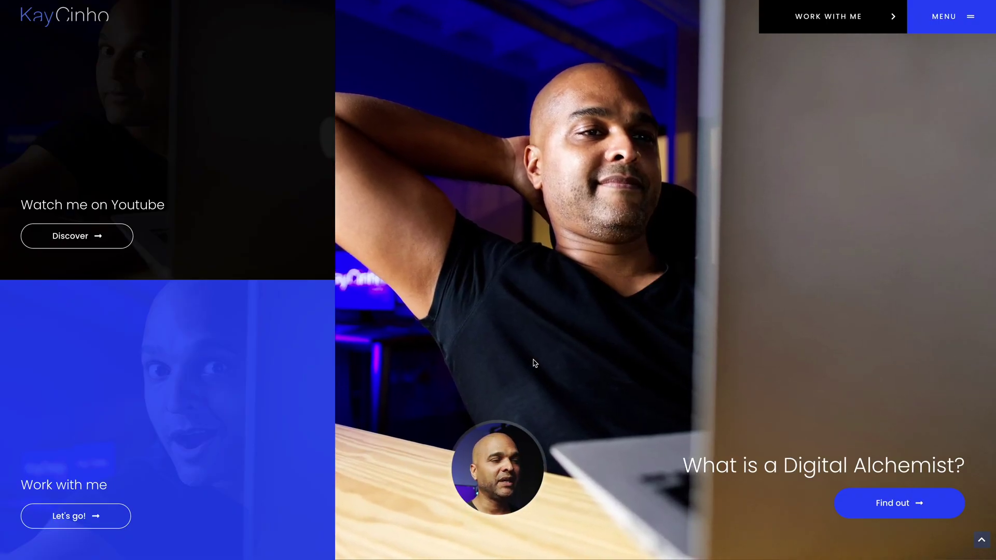
scroll(535, 364, "up", 1)
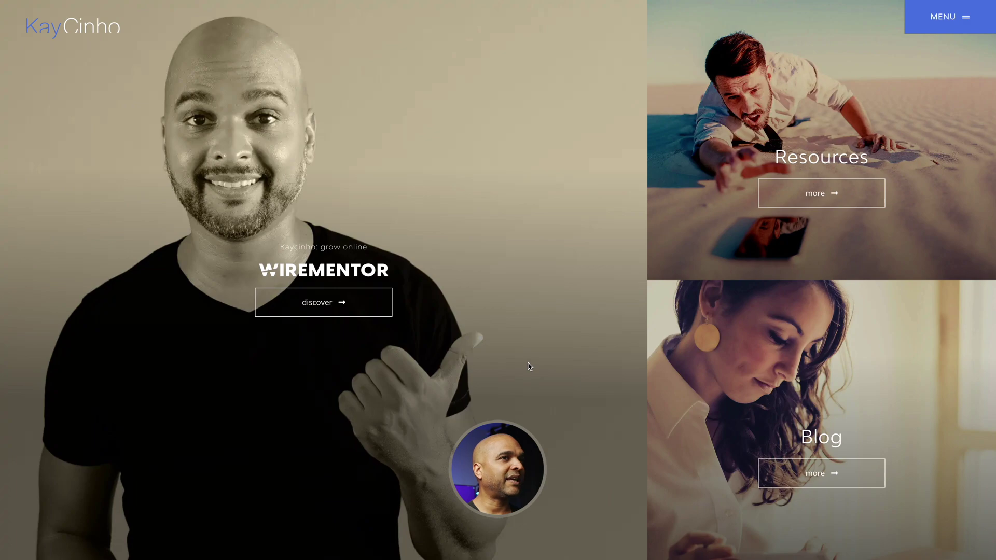
scroll(527, 363, "down", 1)
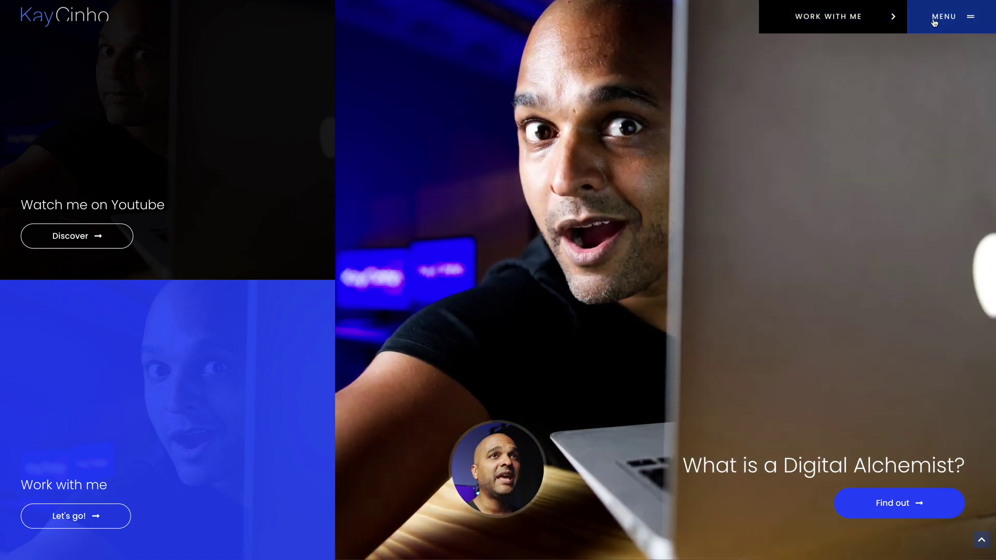
left_click(934, 20)
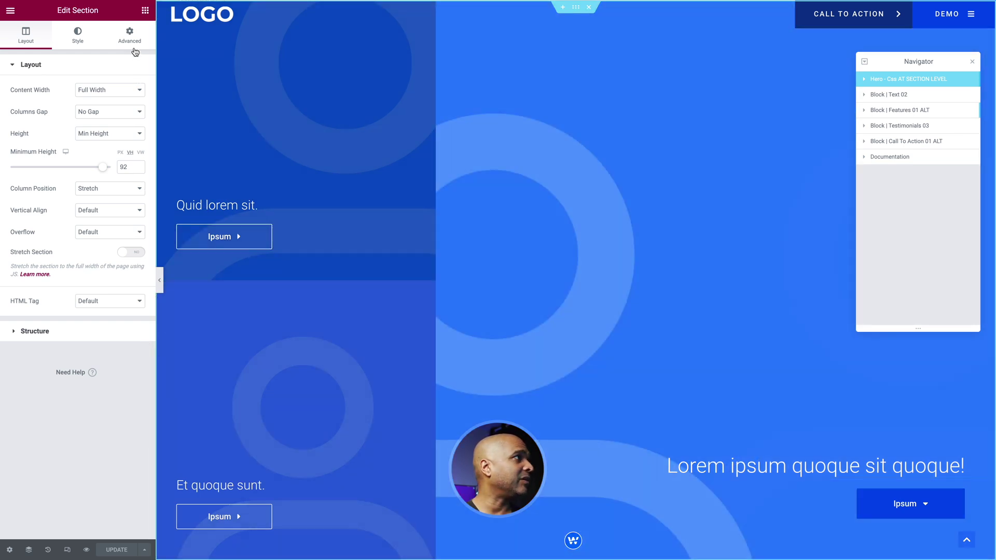
- Open the hero section's custom CSS and enlarge the code editor to examine its media-query height rules
left_click(130, 36)
left_click(59, 321)
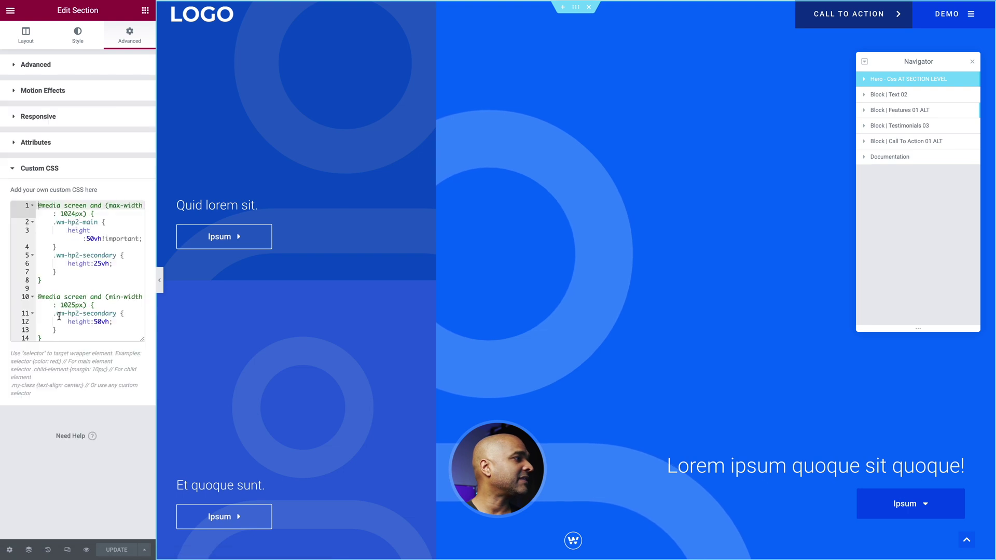
left_click_drag(139, 339, 141, 518)
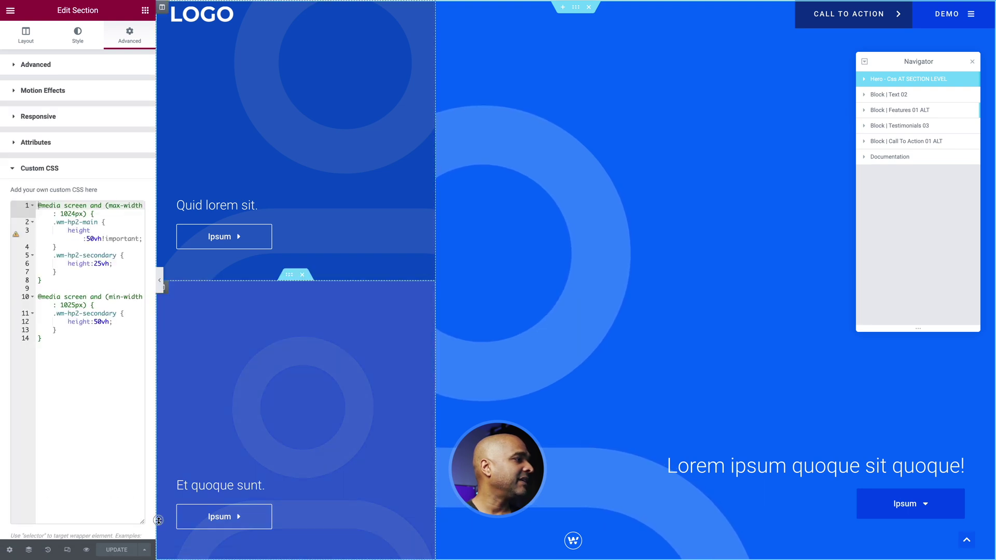
scroll(65, 302, "down", 1)
scroll(65, 302, "down", 1)
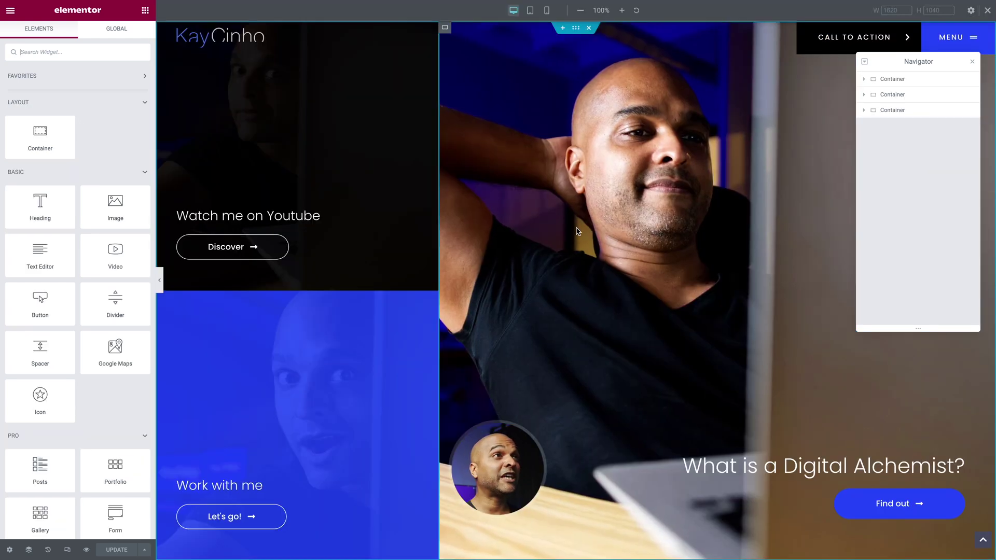
scroll(573, 241, "down", 10)
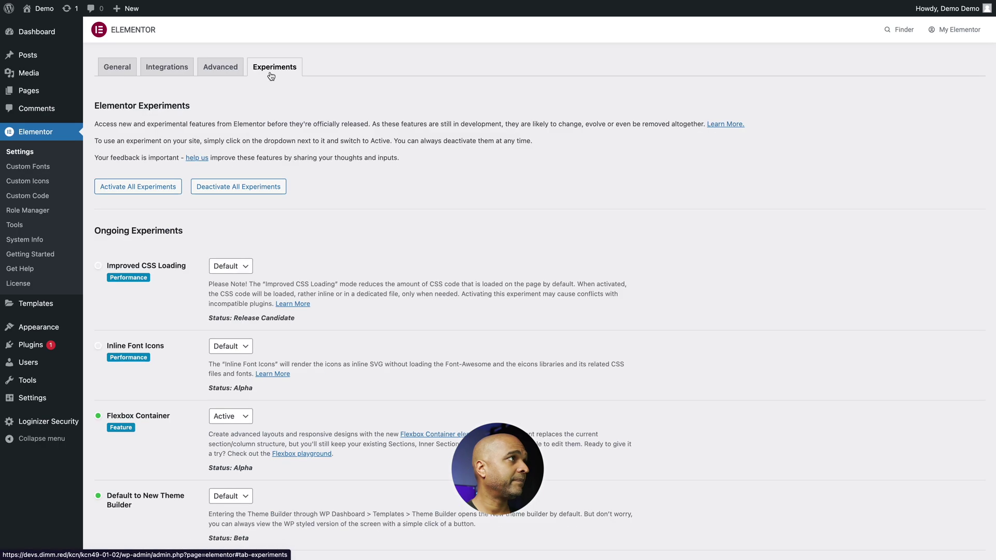
- Set the Flexbox Container experiment to Active in the Elementor settings and save the changes
scroll(170, 269, "down", 3)
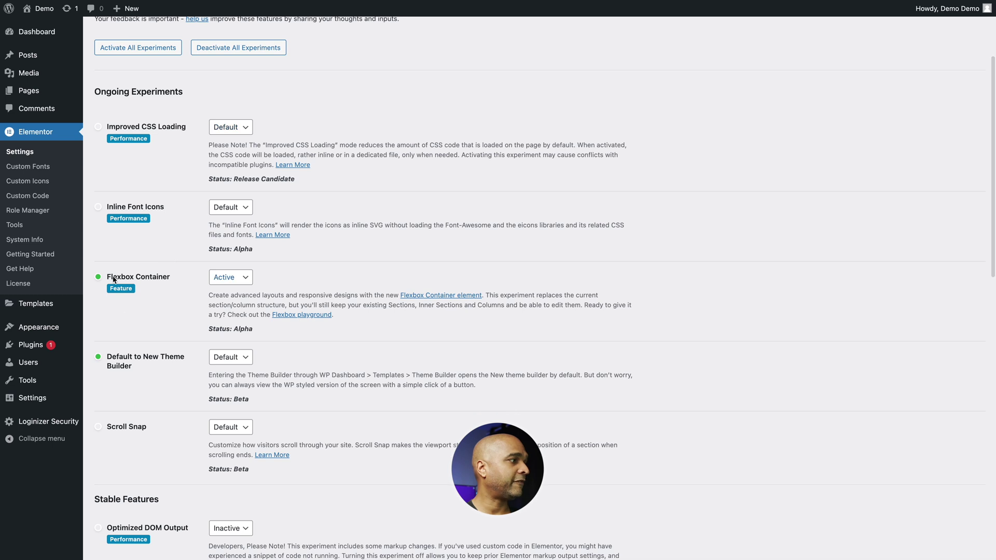
left_click(221, 279)
left_click(224, 279)
scroll(162, 314, "down", 2)
scroll(163, 315, "down", 10)
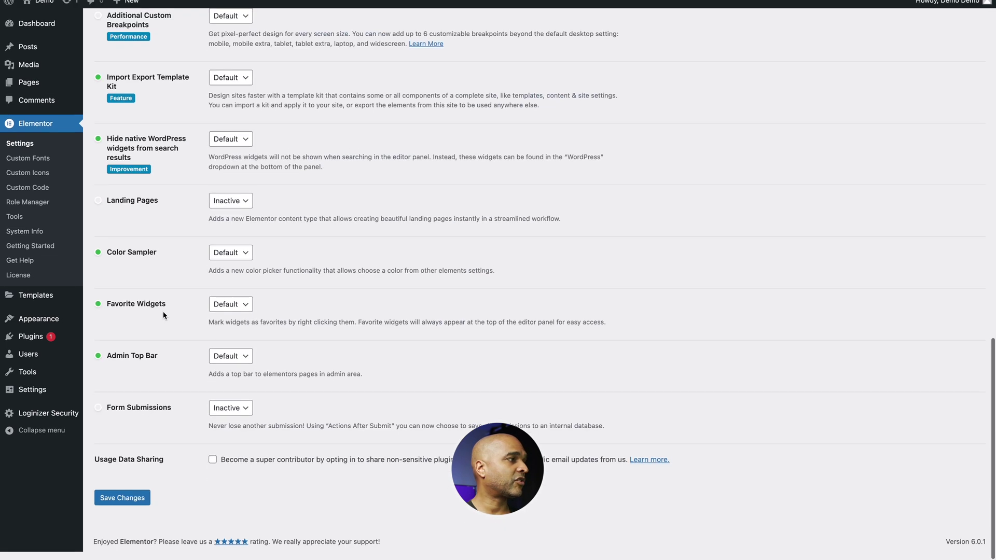
left_click(125, 506)
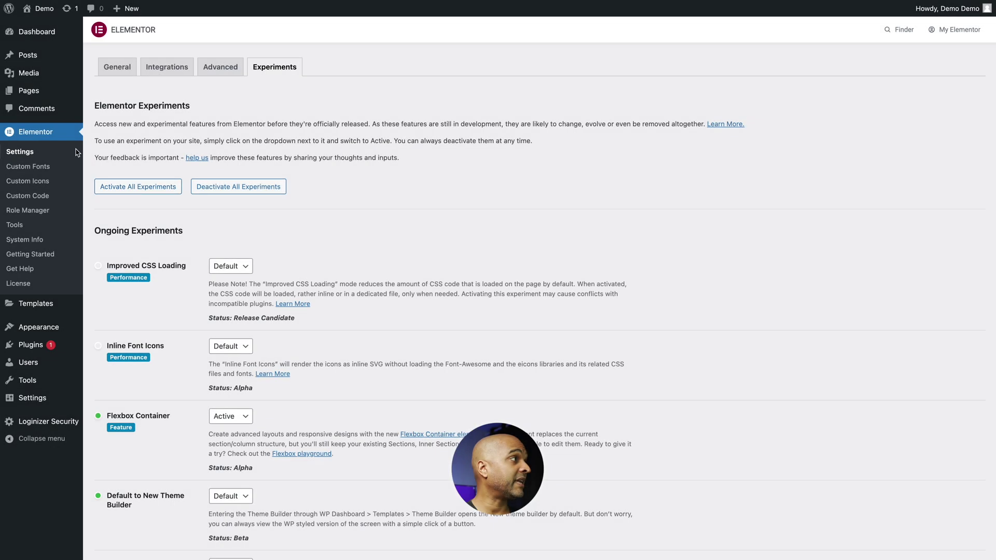
- Show the Navigator on the empty page and add a container structure with two equal columns
mouse_move(41, 91)
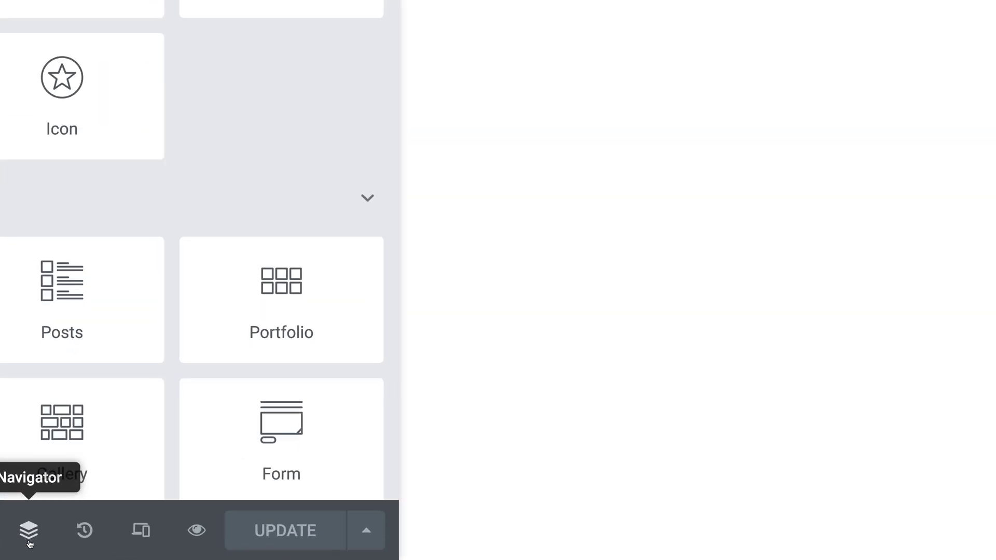
left_click(29, 540)
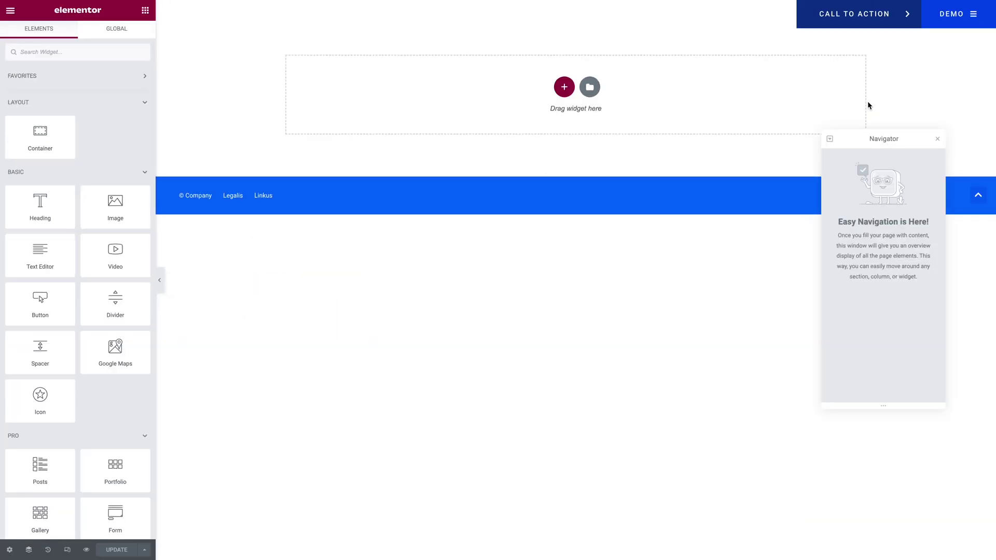
left_click_drag(878, 140, 854, 127)
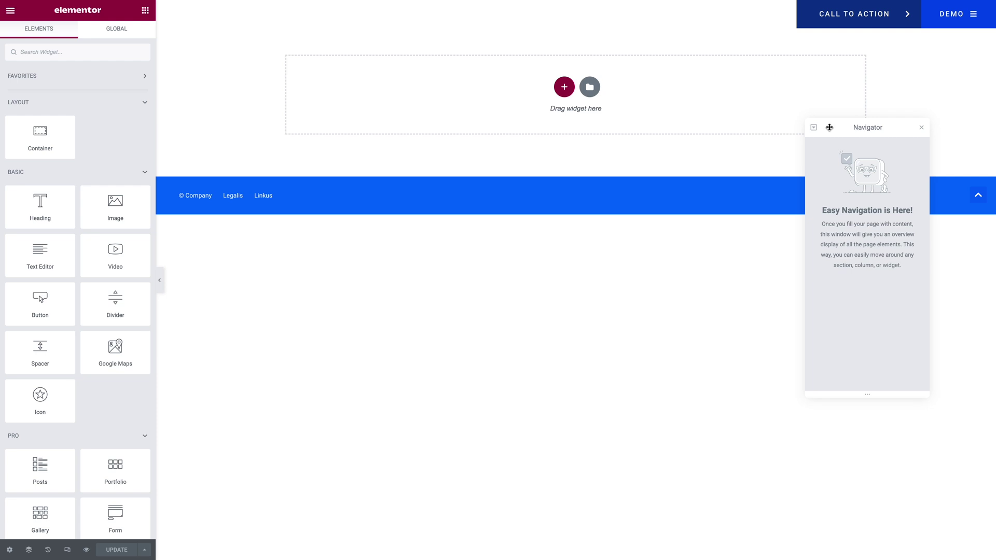
left_click(564, 87)
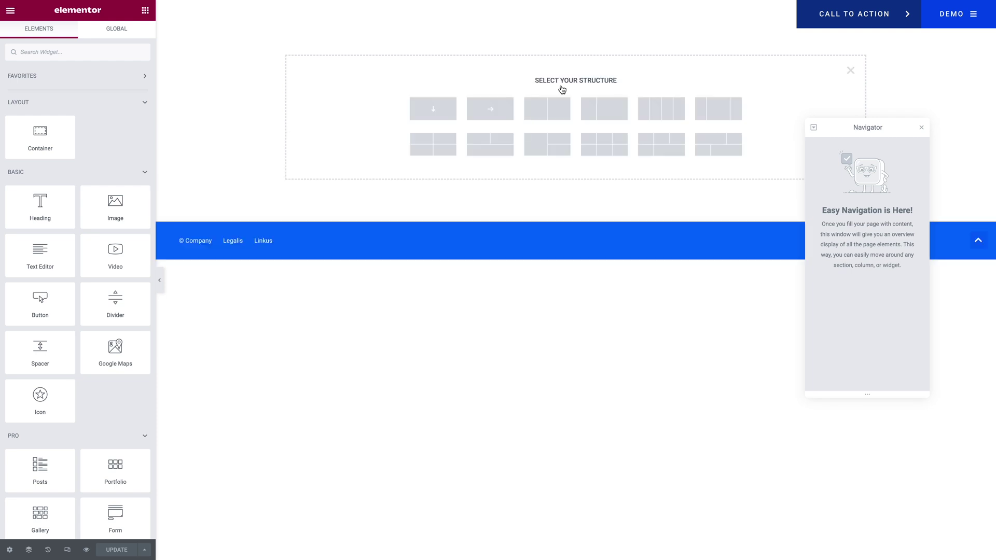
left_click(546, 111)
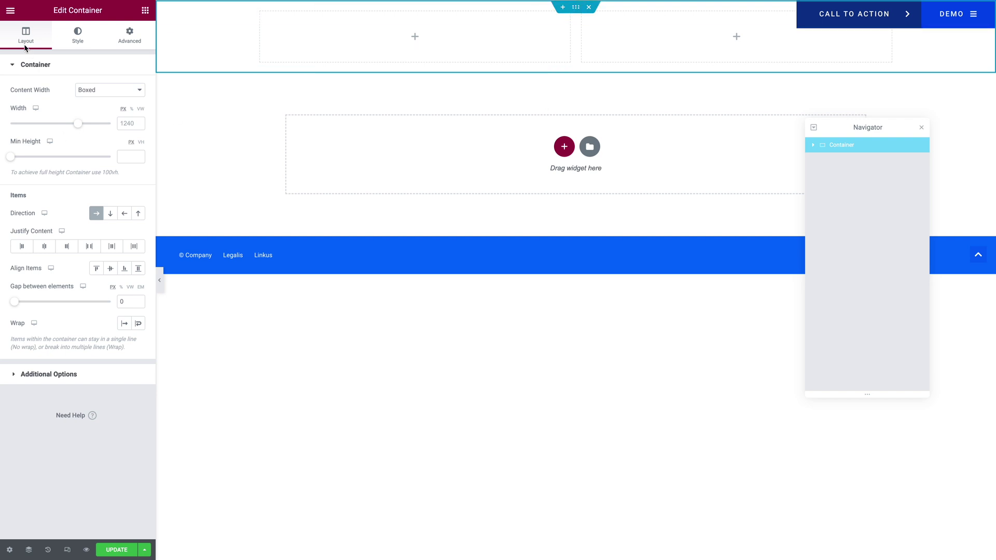
- Set the parent container to full-width content, 100% width and 100 VH minimum height, with its items stretched
left_click(87, 90)
left_click(96, 104)
double_click(124, 123)
left_click(141, 142)
left_click(130, 154)
type("100")
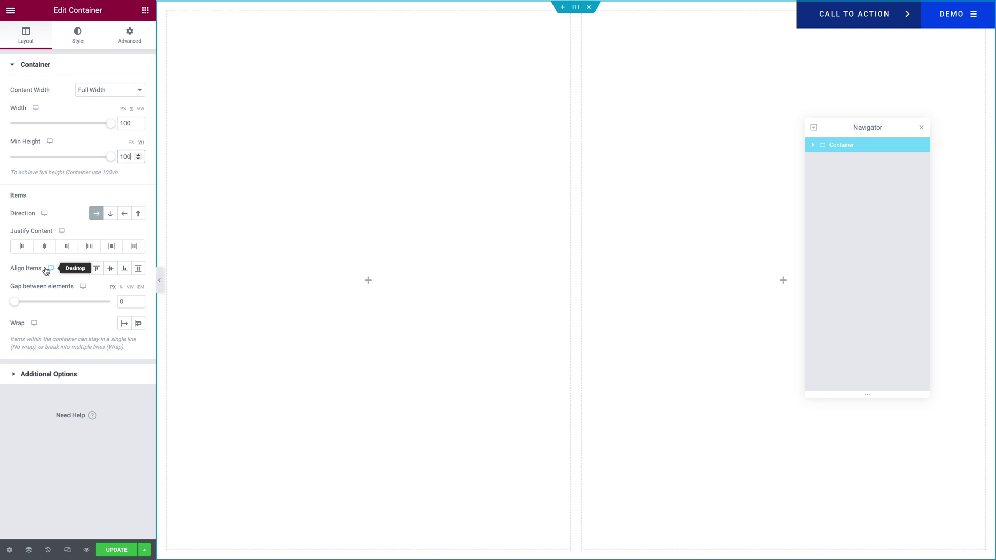
left_click(139, 270)
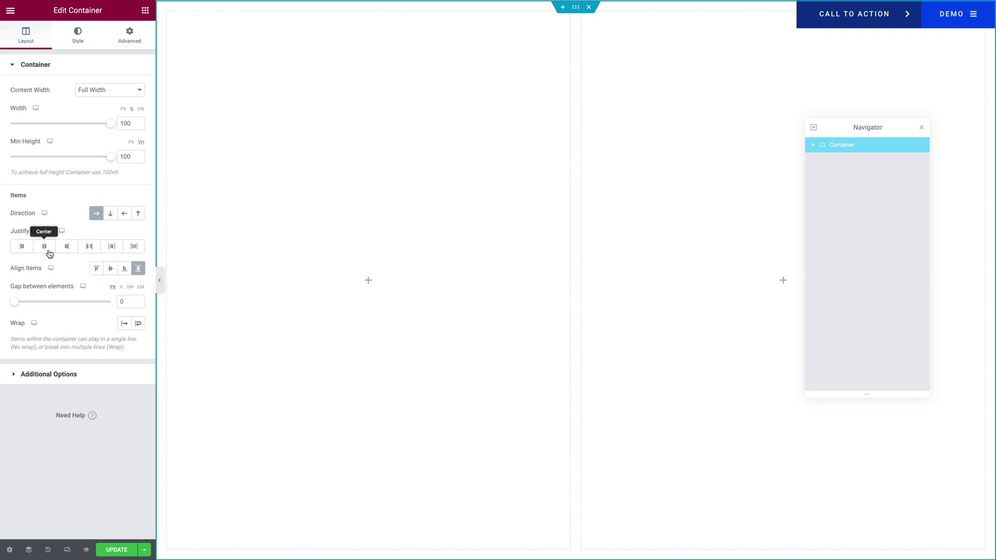
- For the parent container's tablet layout, set the direction to column reversed and center both justify content and align items
left_click(62, 234)
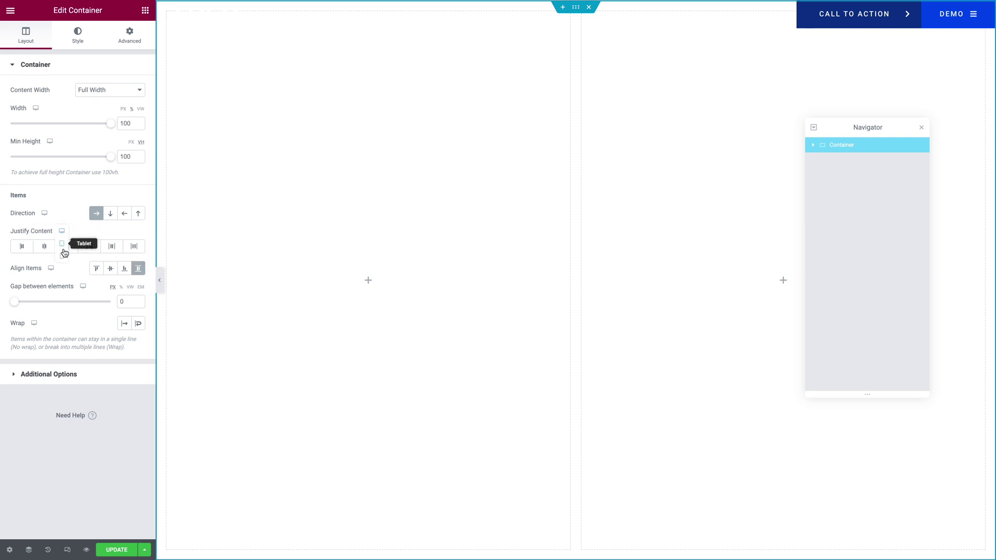
left_click(63, 247)
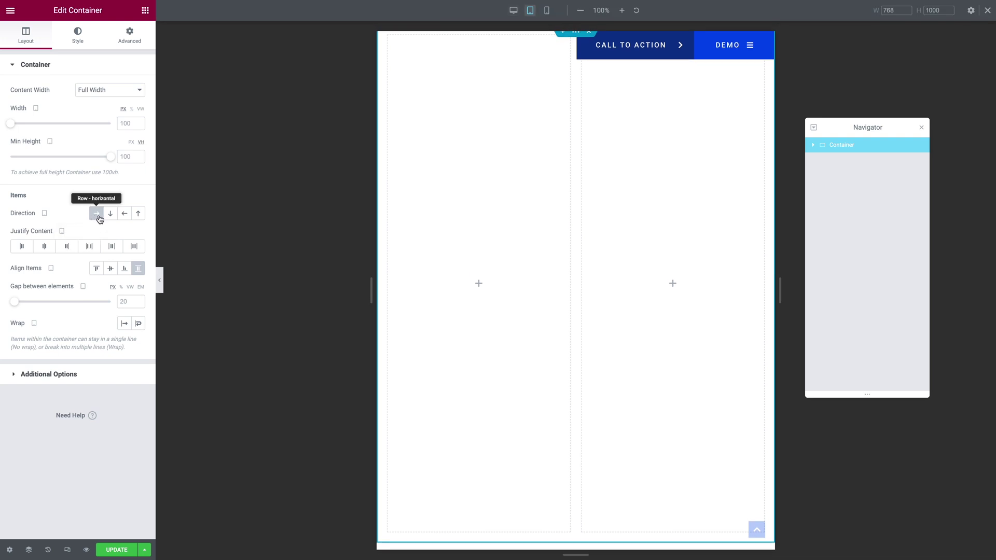
left_click(138, 216)
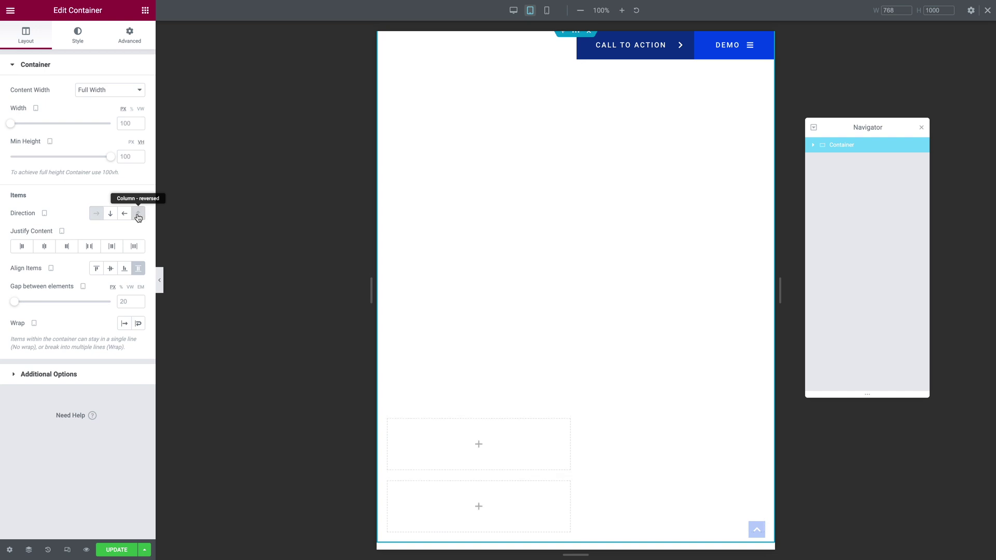
left_click(46, 251)
left_click(109, 269)
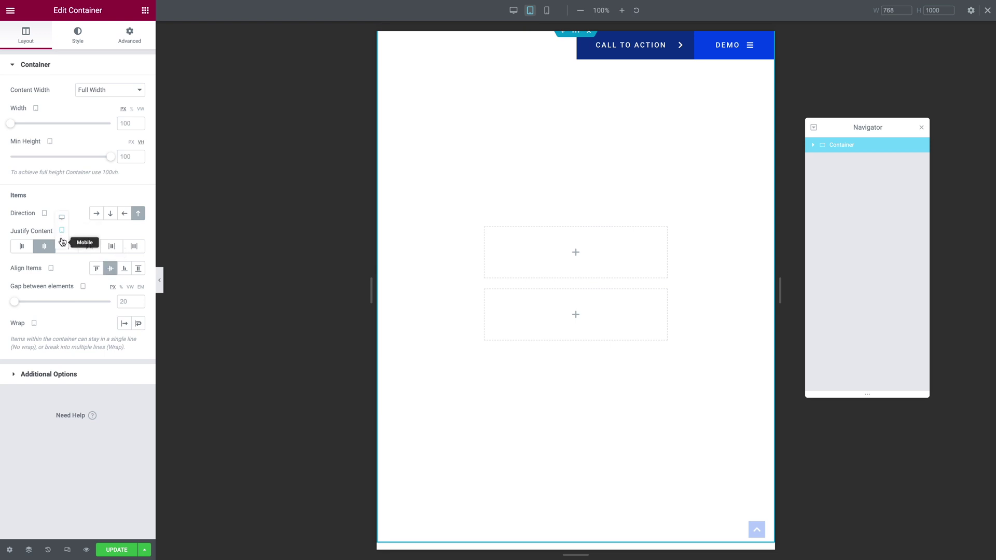
left_click(62, 241)
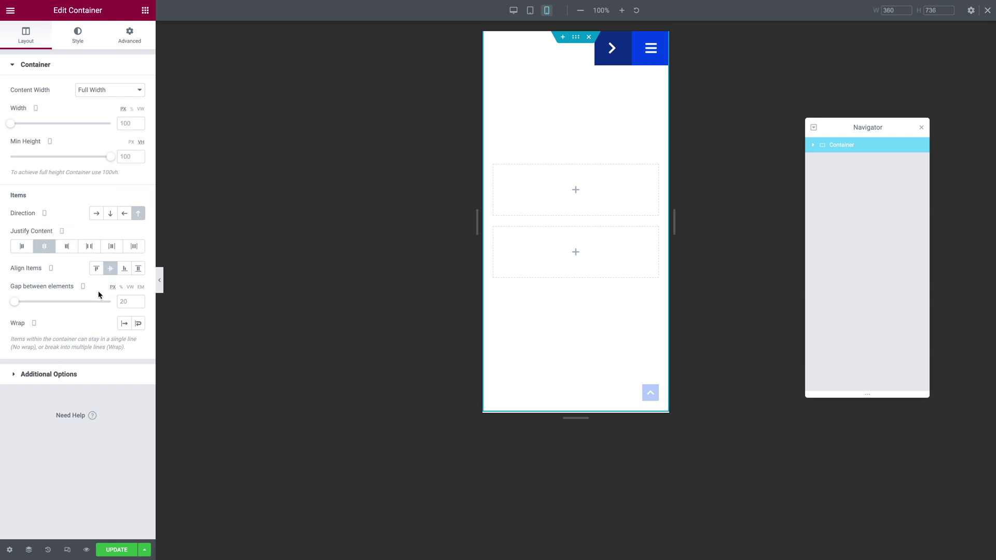
mouse_move(44, 213)
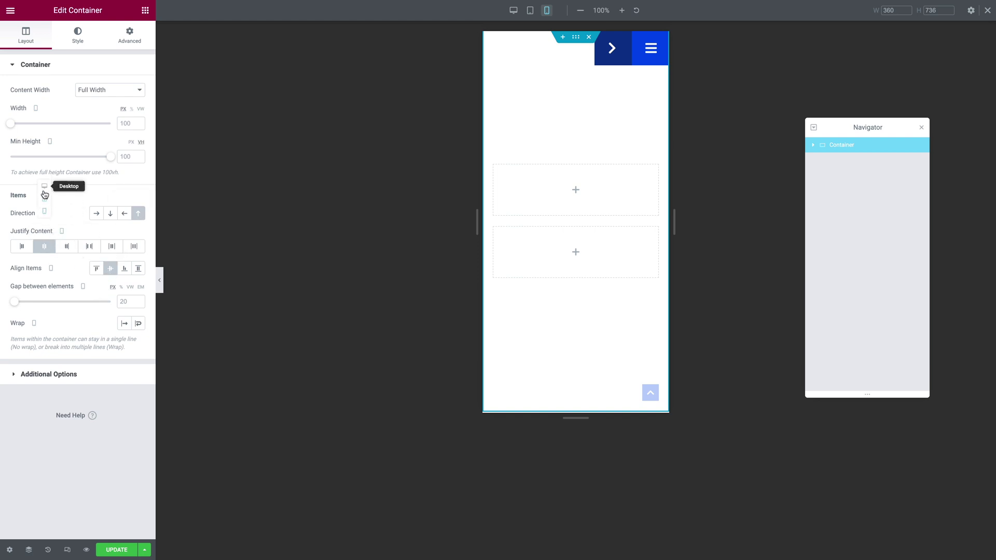
left_click(44, 194)
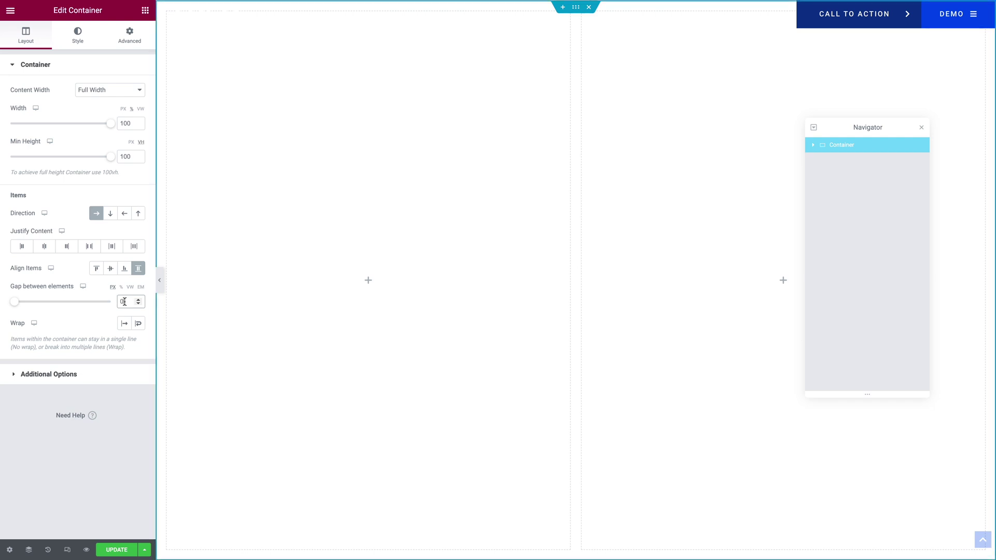
- Set the parent container's margin and padding to 0 on all sides and update the page
left_click(119, 41)
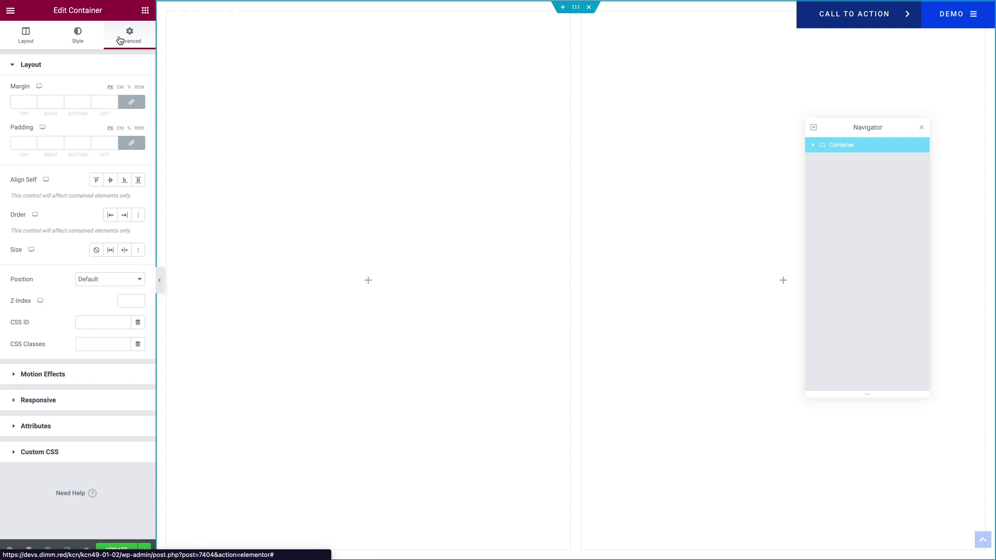
left_click(14, 99)
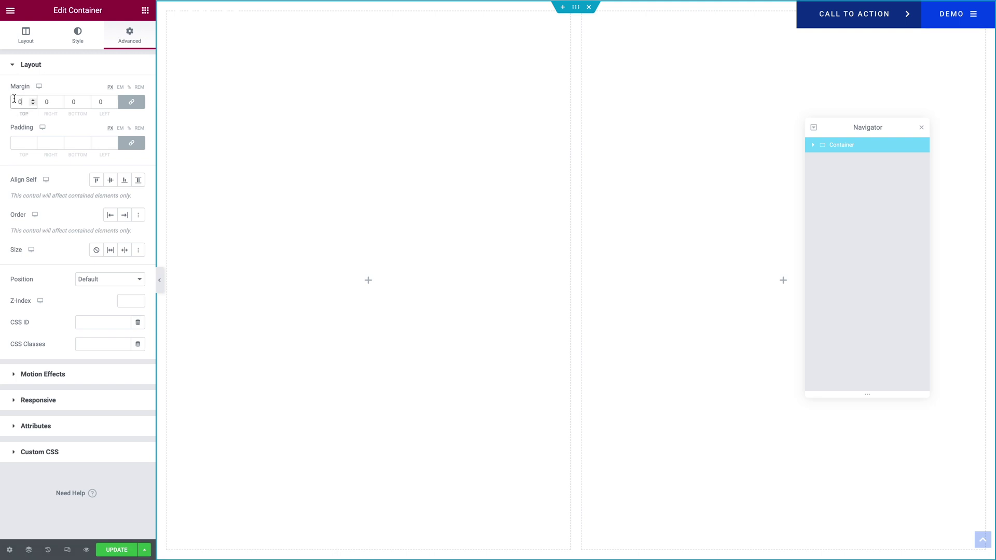
left_click(17, 143)
type("0")
left_click(115, 549)
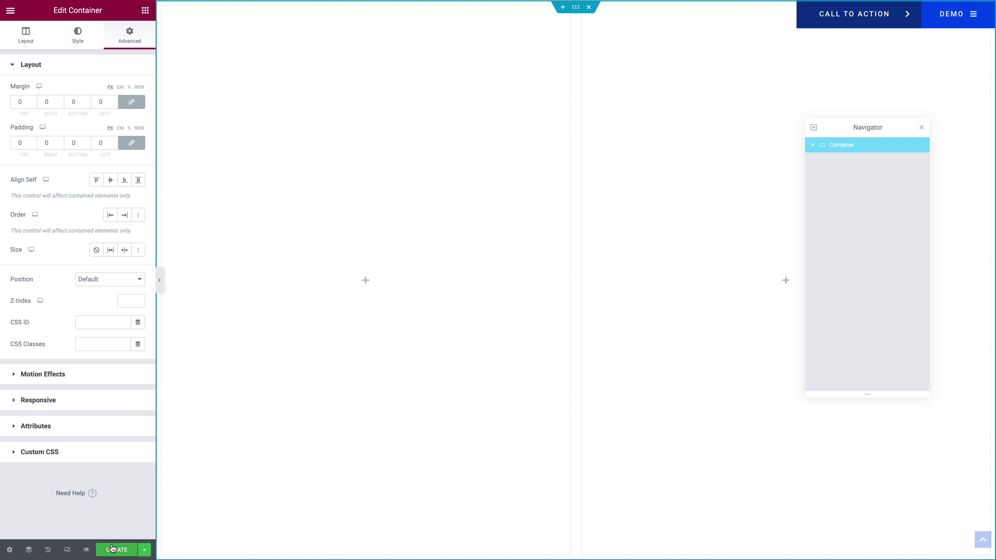
- Rename the two nested containers as Container 2 Blocks and Container 1 Block
left_click(813, 146)
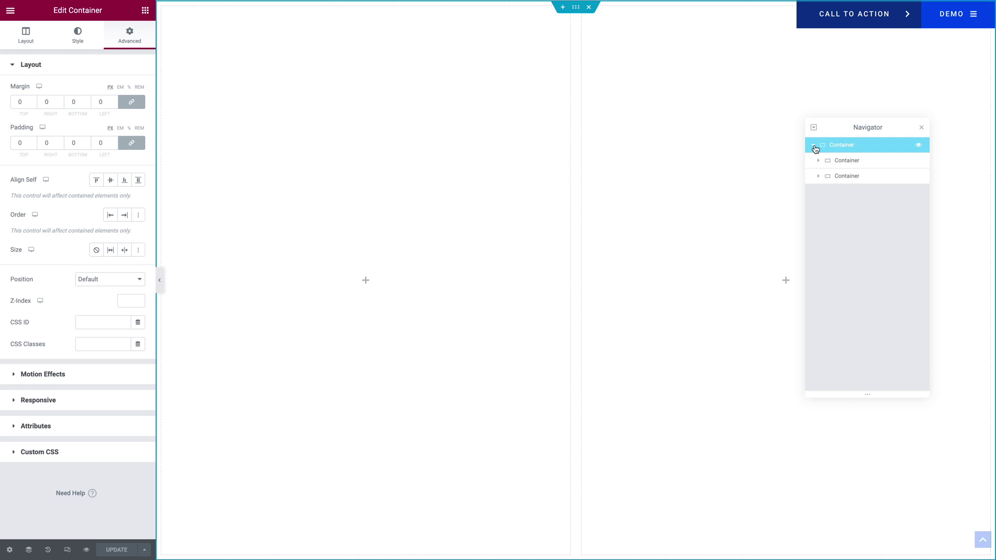
double_click(844, 163)
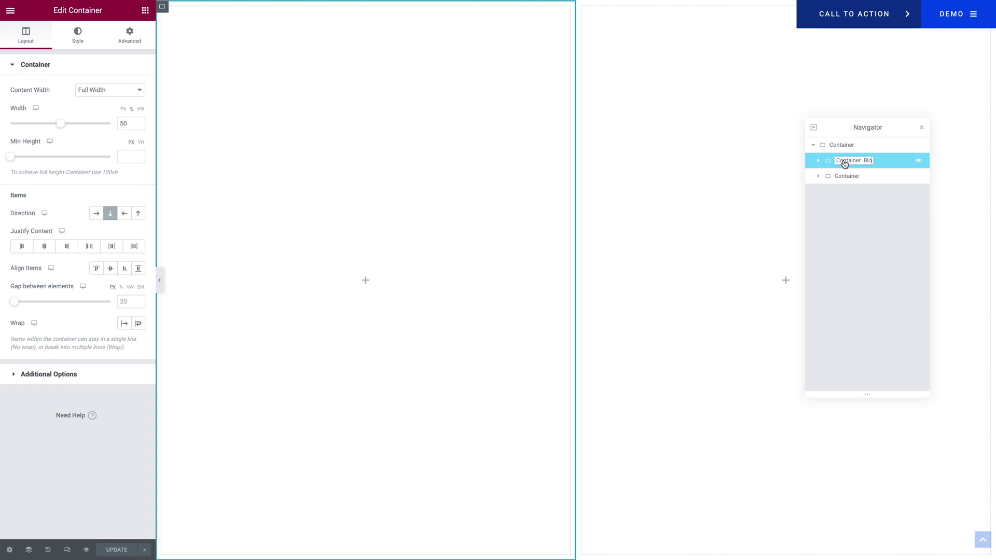
type("2 Blocks")
double_click(852, 177)
key("End")
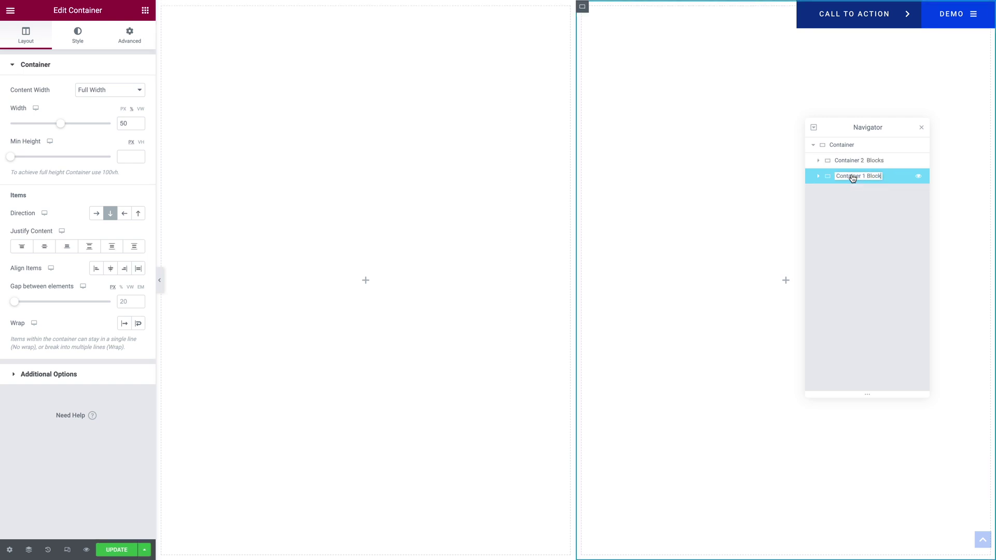
- Set the width of Container 2 Blocks to 33% on desktop and 100% on tablet
left_click(853, 162)
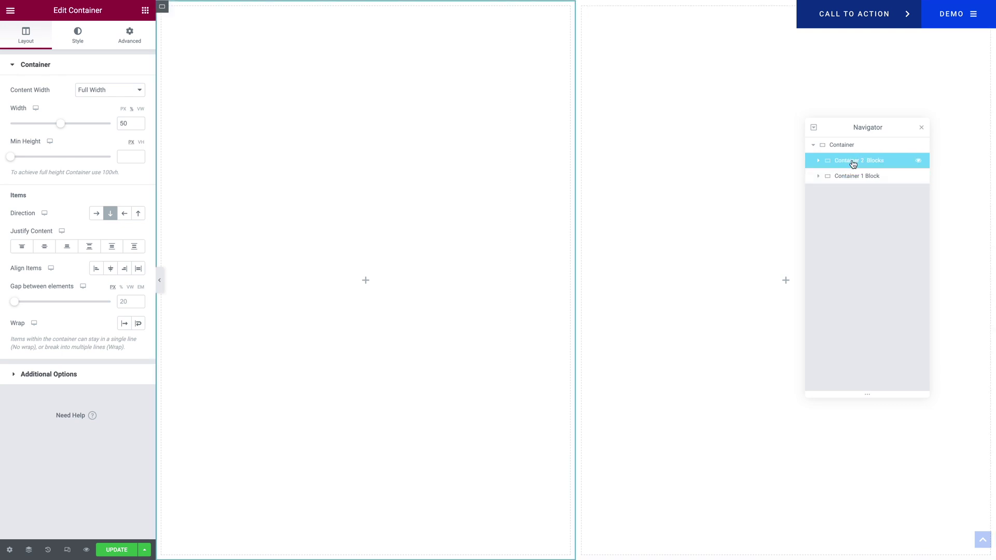
left_click(121, 123)
type("33")
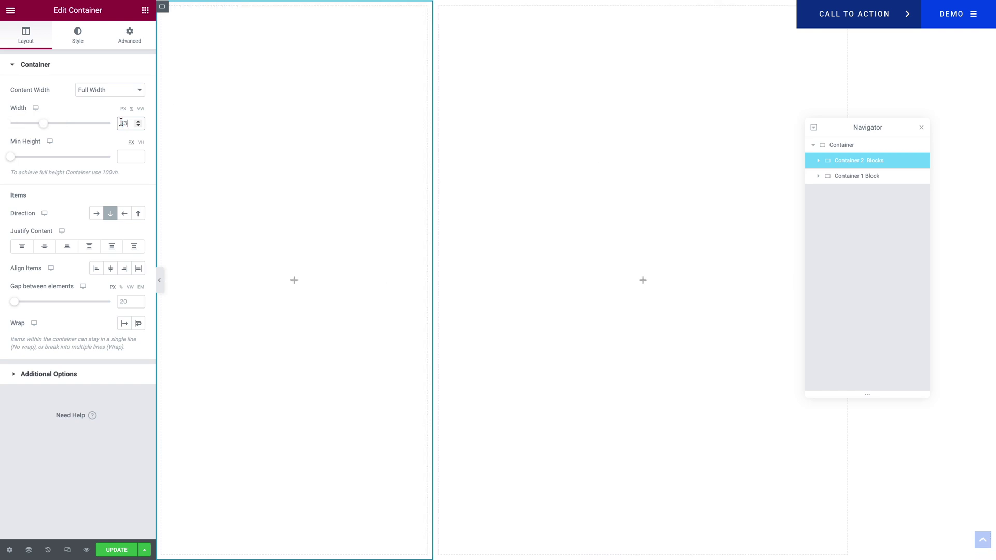
left_click(38, 120)
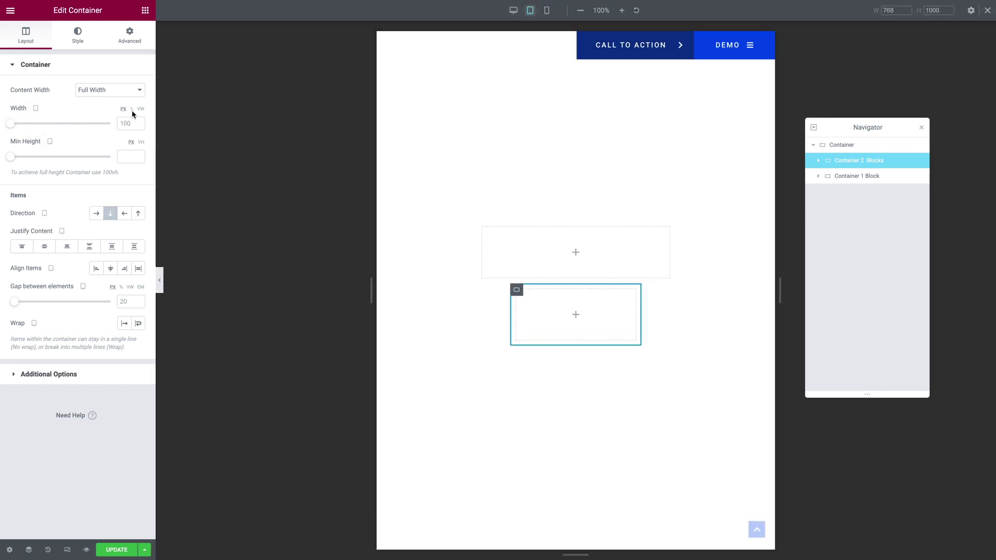
left_click(124, 125)
type("100")
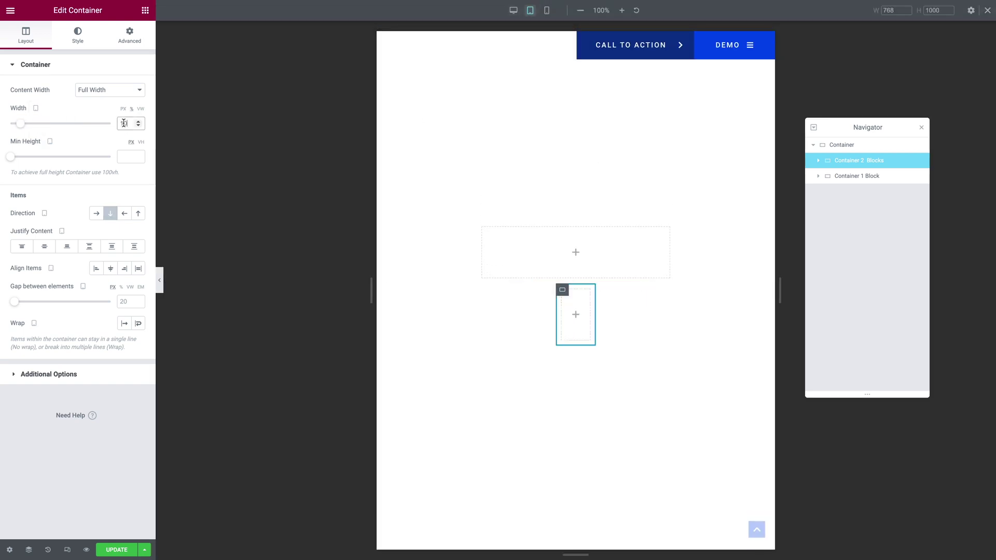
left_click(36, 94)
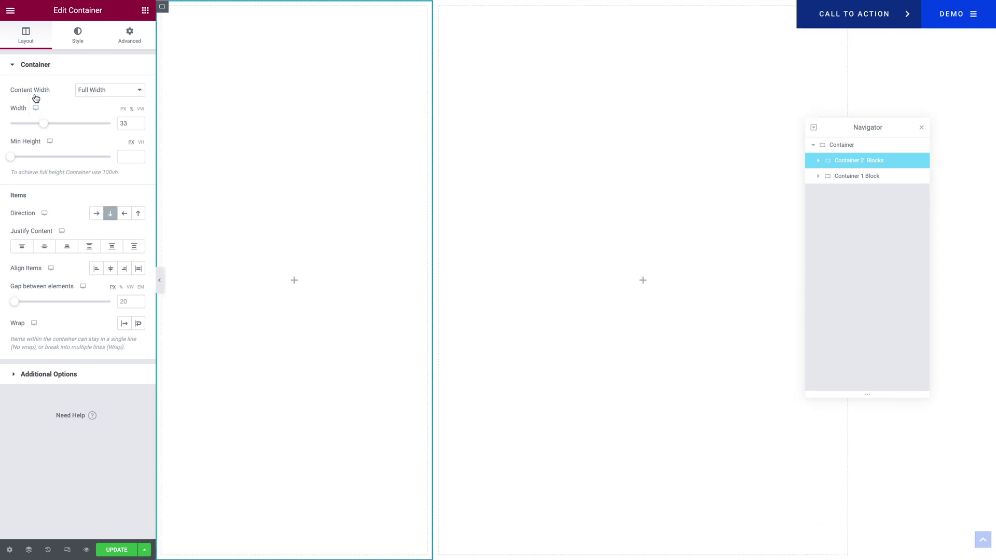
- Set the width of Container 1 Block to 67% on desktop and 100% on tablet, ending in the desktop view
left_click(846, 177)
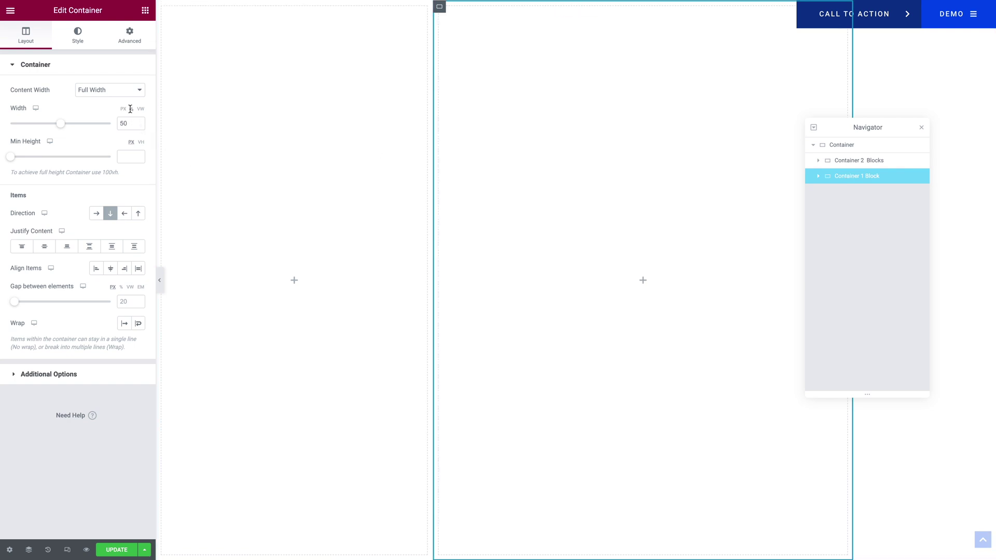
double_click(123, 124)
type("67")
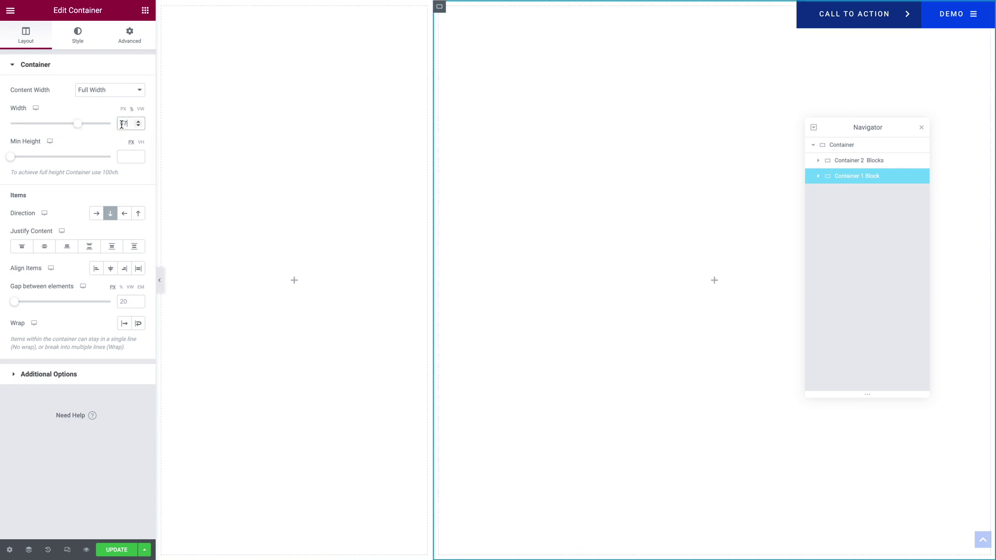
left_click(38, 122)
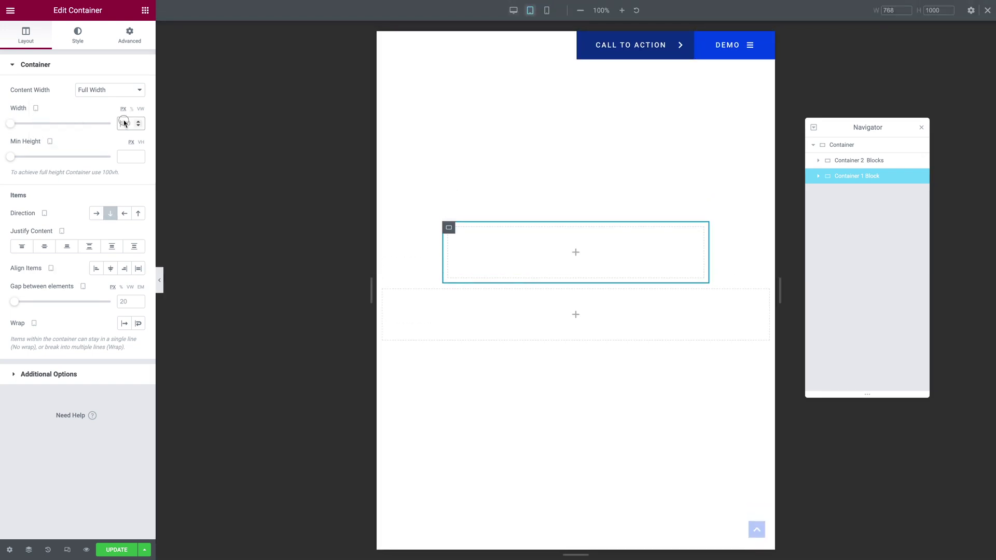
type("100")
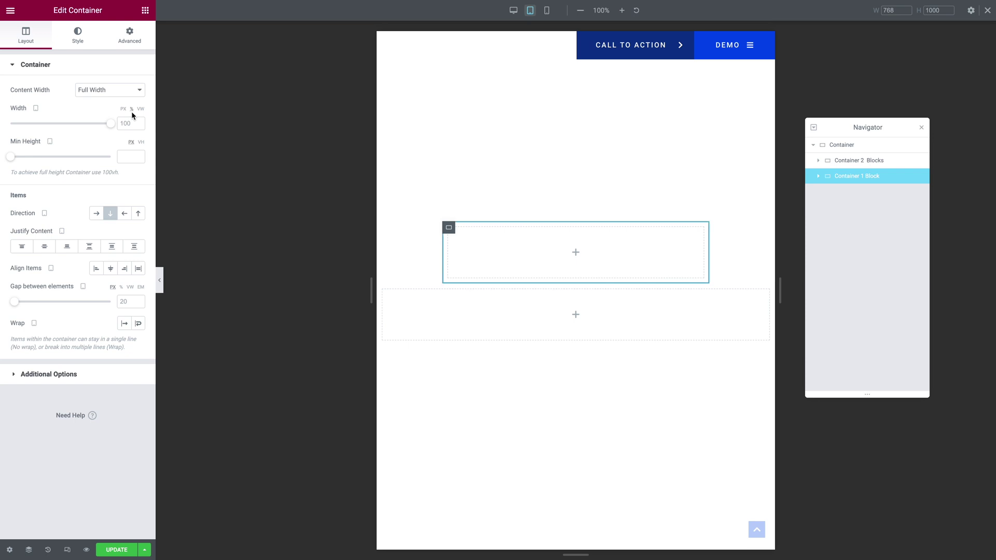
left_click(127, 124)
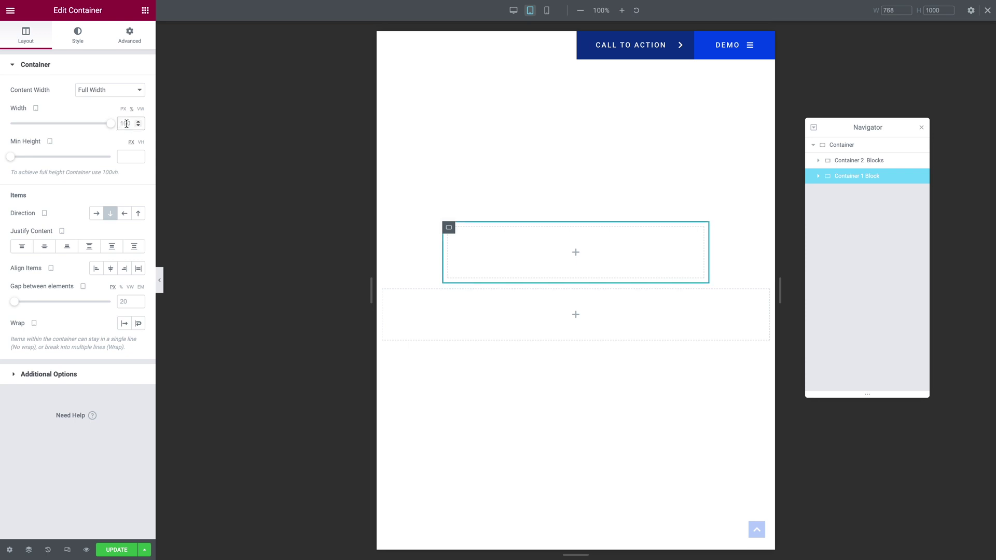
type("100")
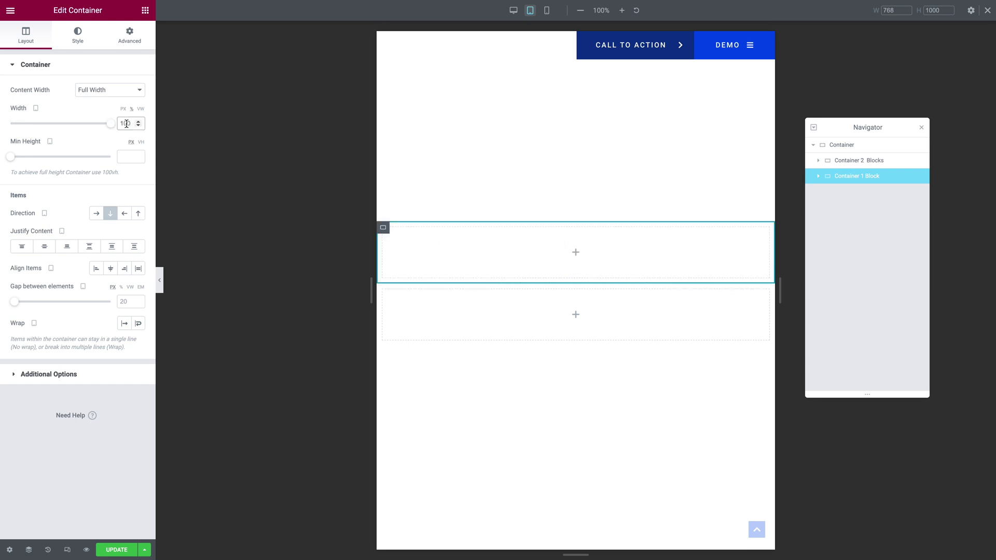
left_click(513, 10)
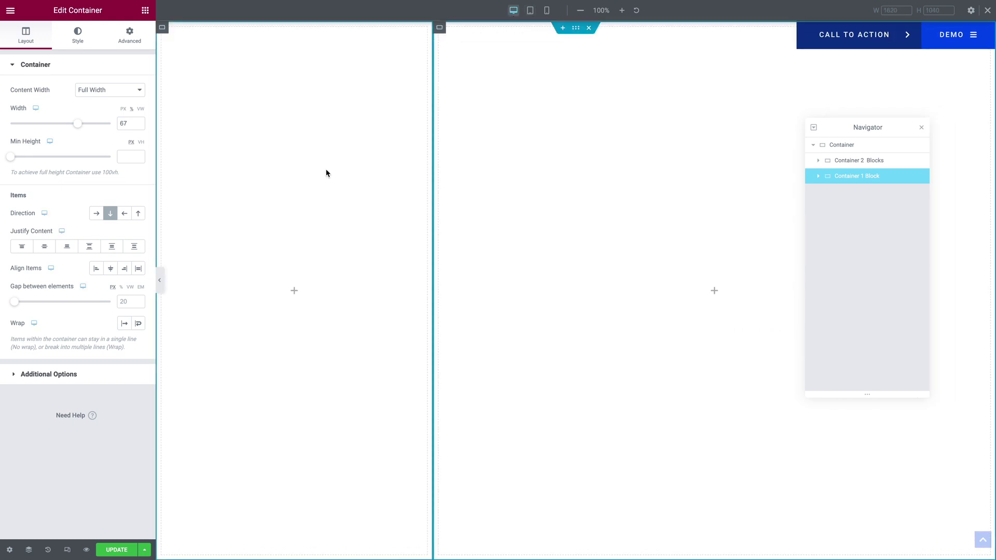
- For Container 2 Blocks, keep full width, justify and align items to start, and set element gap, margin and padding to 0
left_click(859, 162)
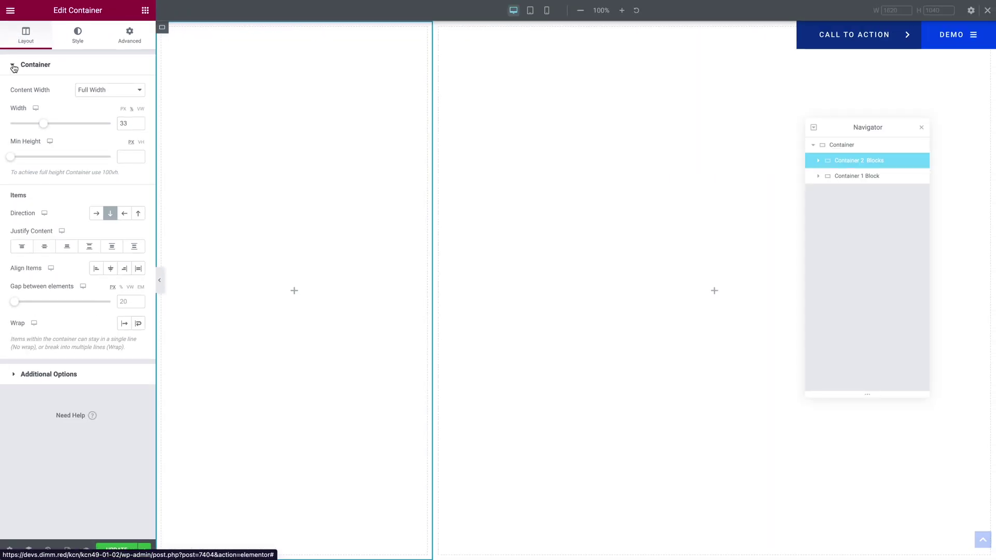
left_click(99, 94)
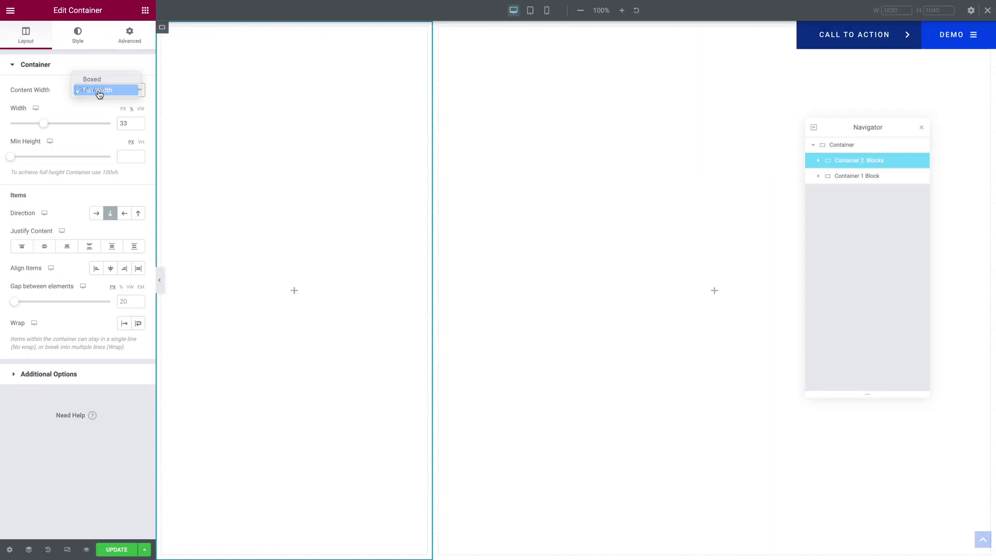
left_click(99, 93)
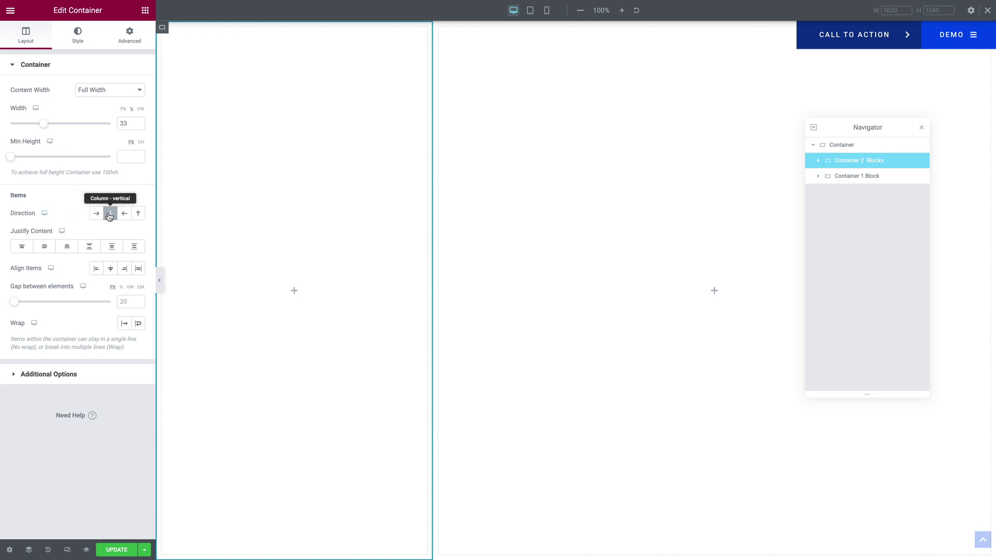
left_click(22, 248)
left_click(97, 269)
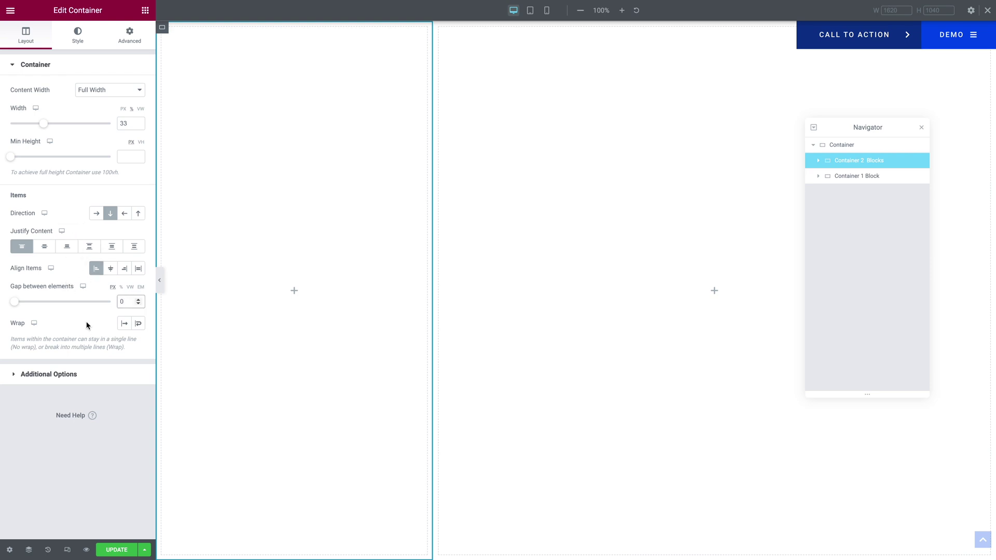
left_click(119, 41)
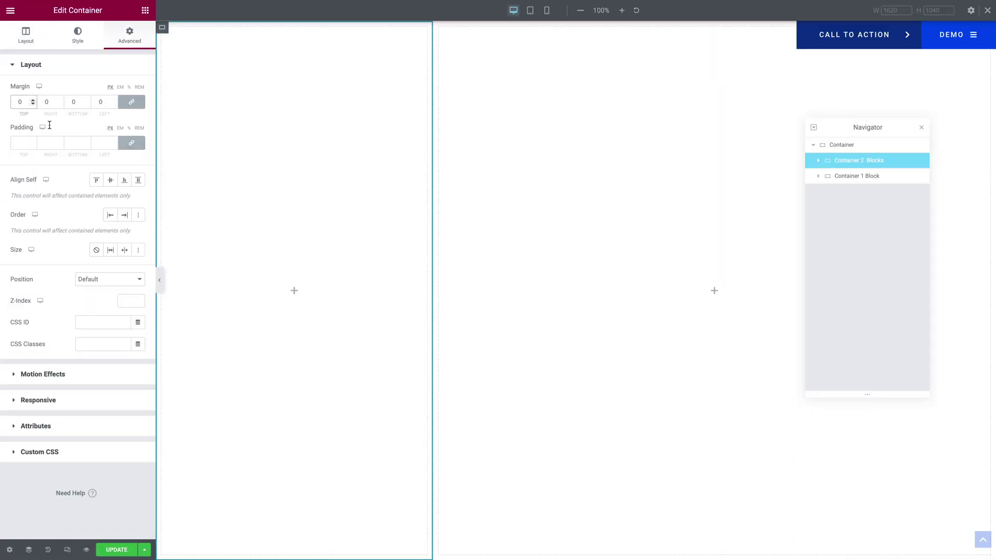
left_click(15, 143)
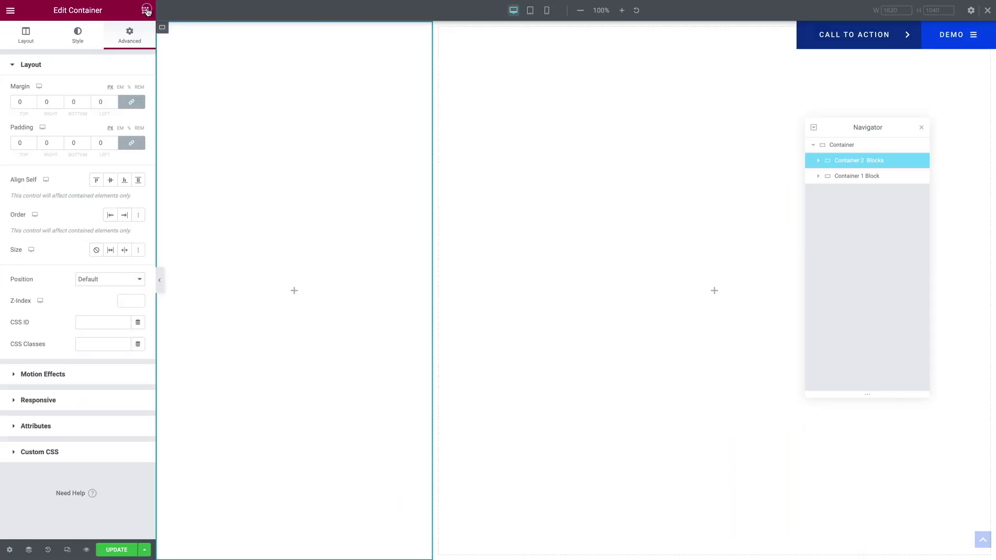
- Add a new container inside Container 2 Blocks and rename it Container Top
left_click(147, 10)
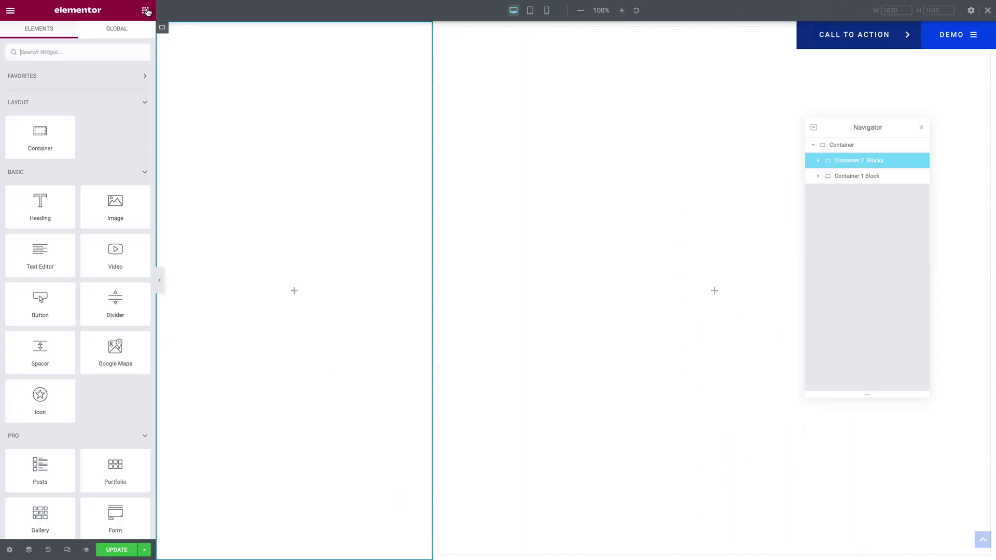
left_click_drag(31, 136, 240, 288)
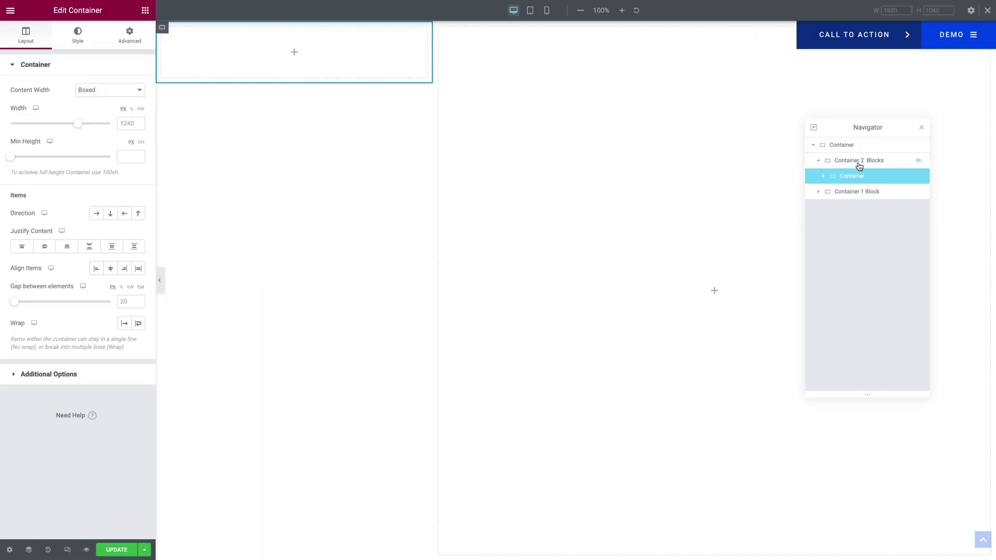
double_click(860, 176)
key("Return")
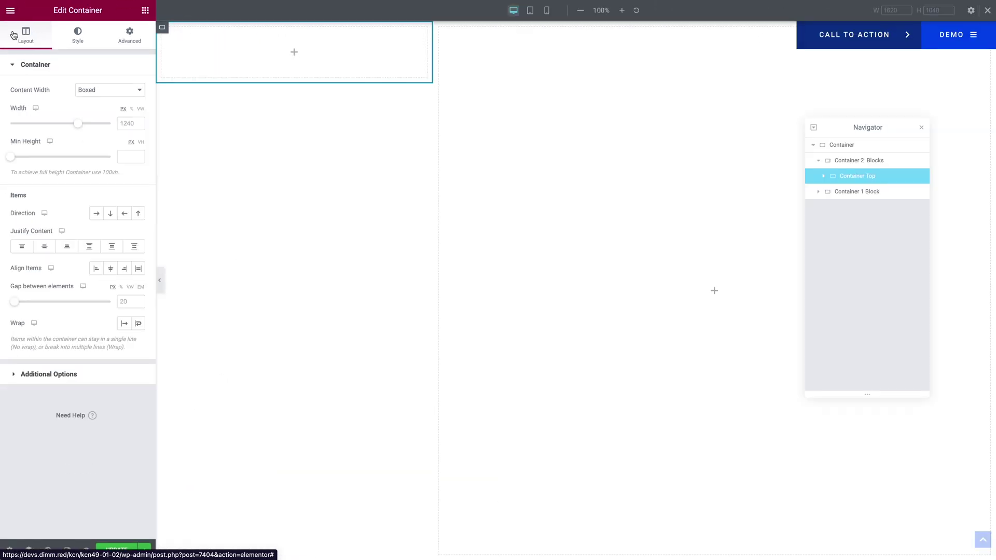
- Make Container Top full width with a minimum height of 50 VH on desktop and 25 VH on tablet
left_click(94, 92)
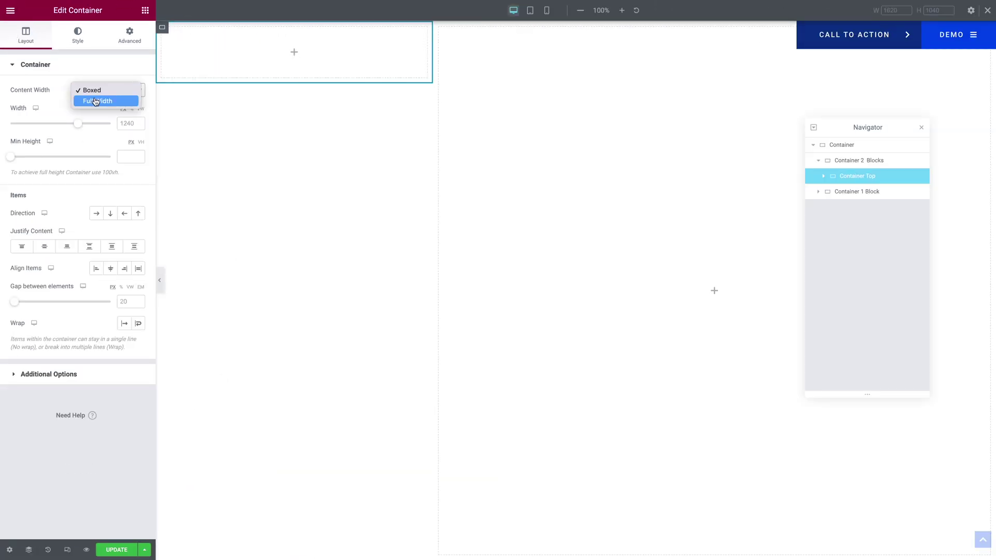
left_click(96, 102)
left_click(24, 141)
left_click(140, 142)
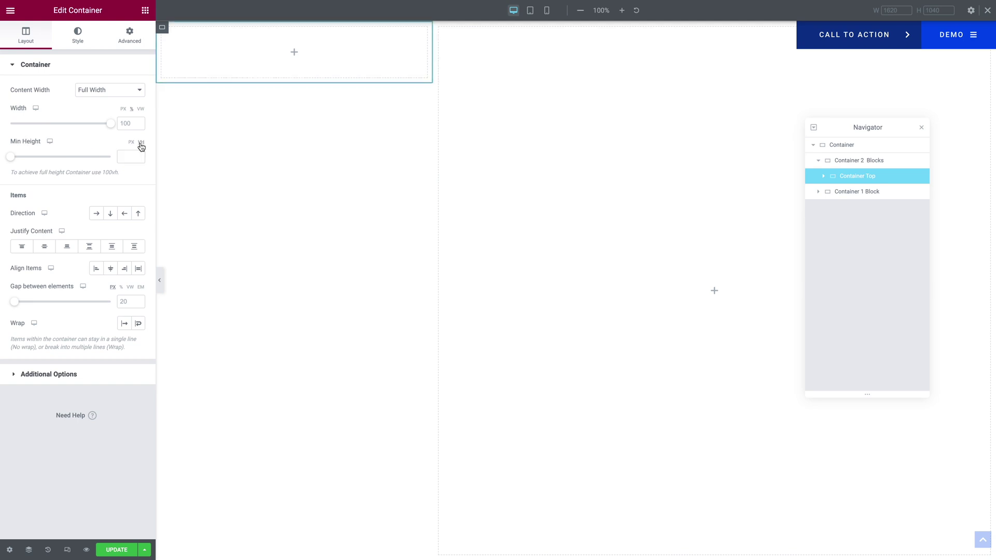
left_click(127, 155)
type("50")
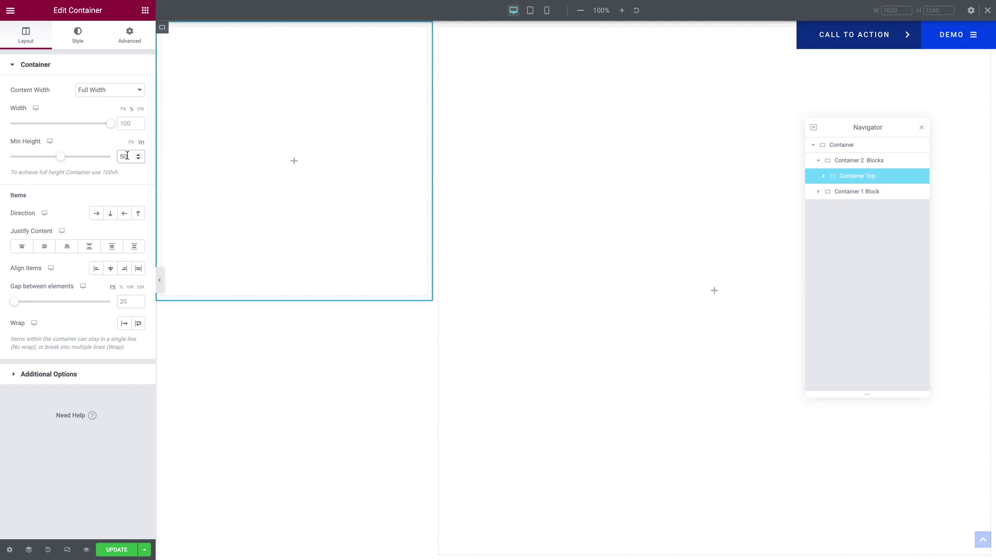
left_click(49, 153)
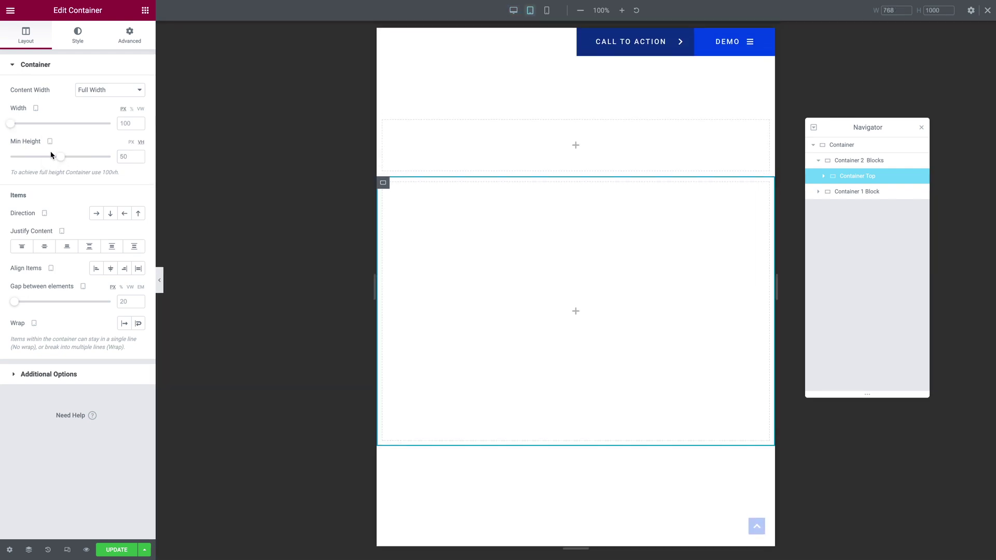
double_click(124, 156)
type("25")
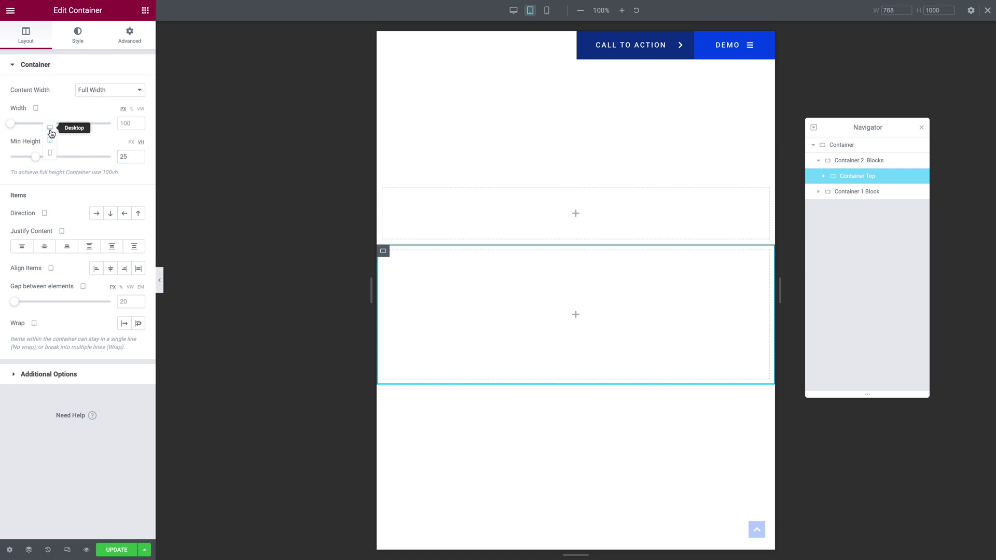
left_click(50, 133)
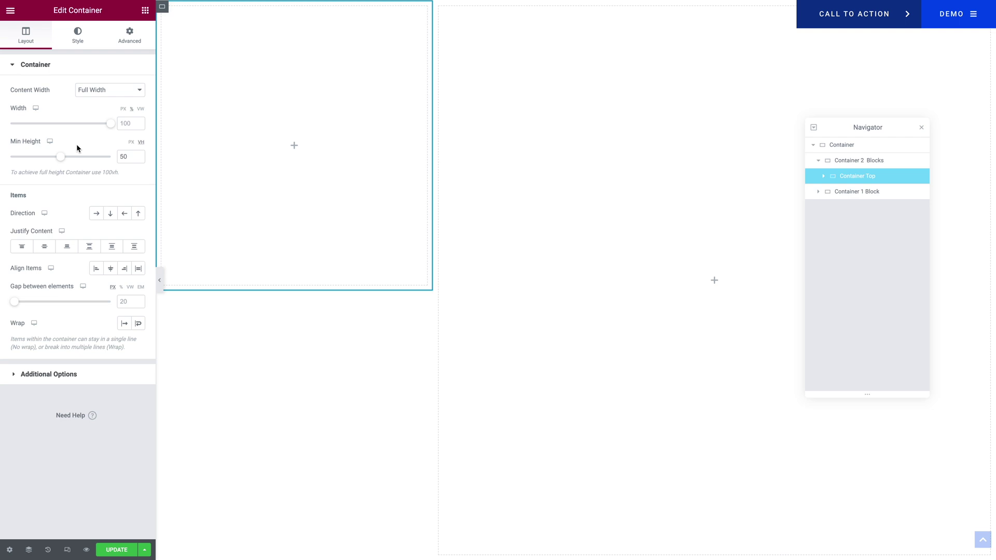
- Set Container Top's direction to vertical column, justify content to end and align items to start
left_click(111, 214)
left_click(67, 247)
left_click(96, 268)
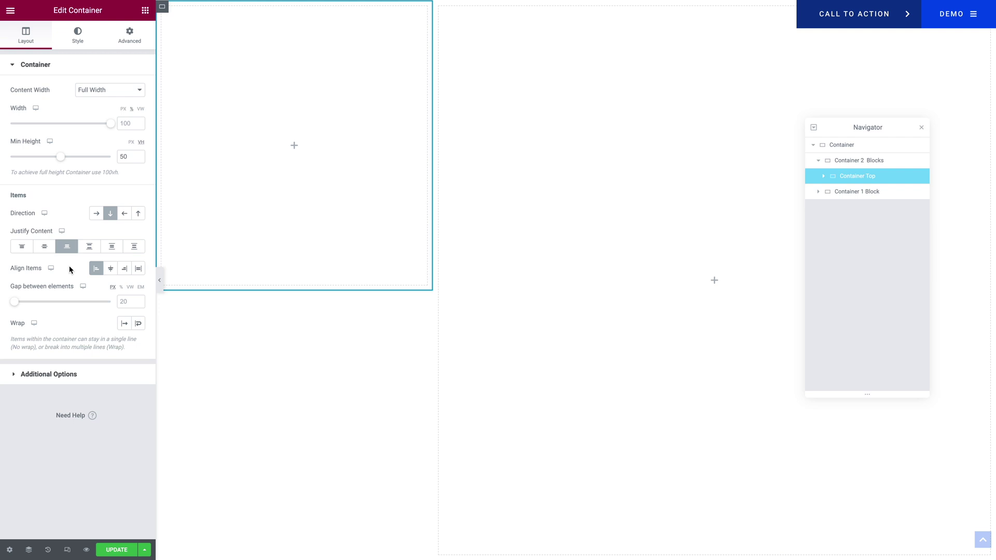
- Give Container Top a classic background using the blue image with two pale person outlines, set to No-repeat and Cover
left_click(67, 38)
left_click(96, 112)
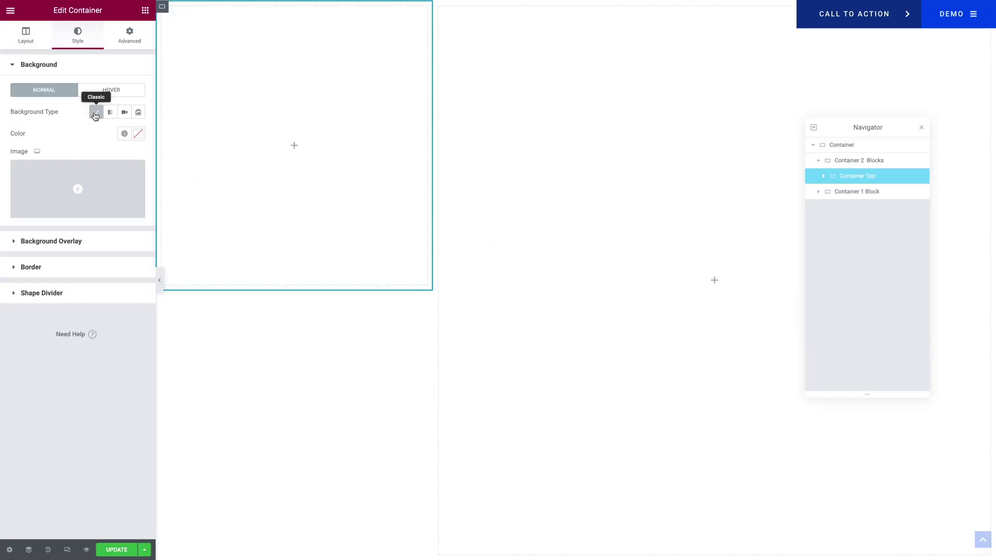
left_click(57, 174)
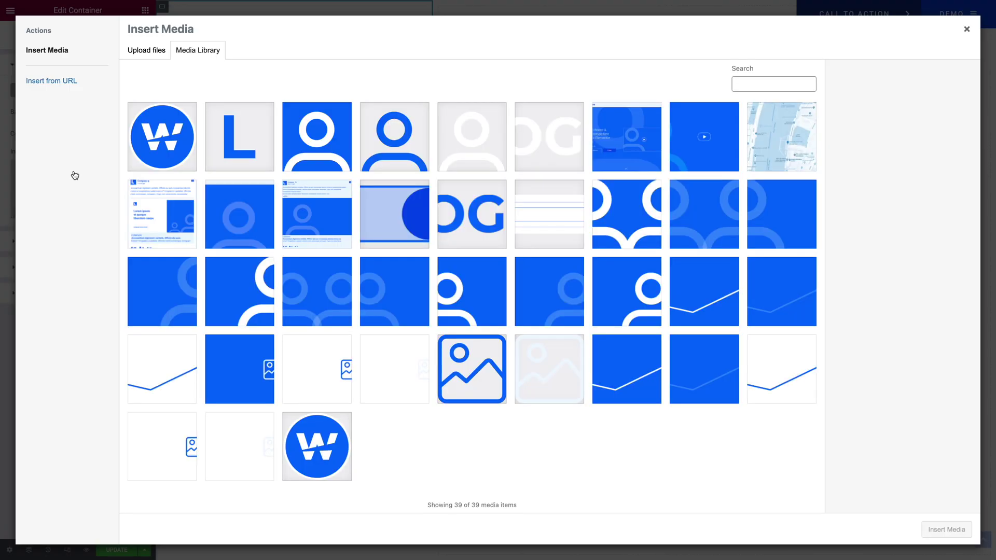
left_click(699, 207)
left_click(947, 529)
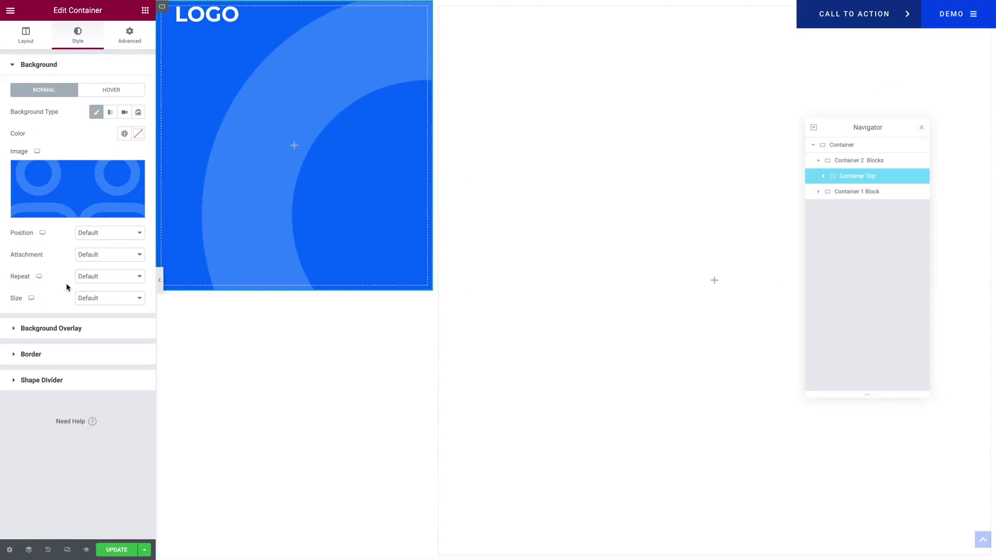
left_click(85, 279)
left_click(84, 288)
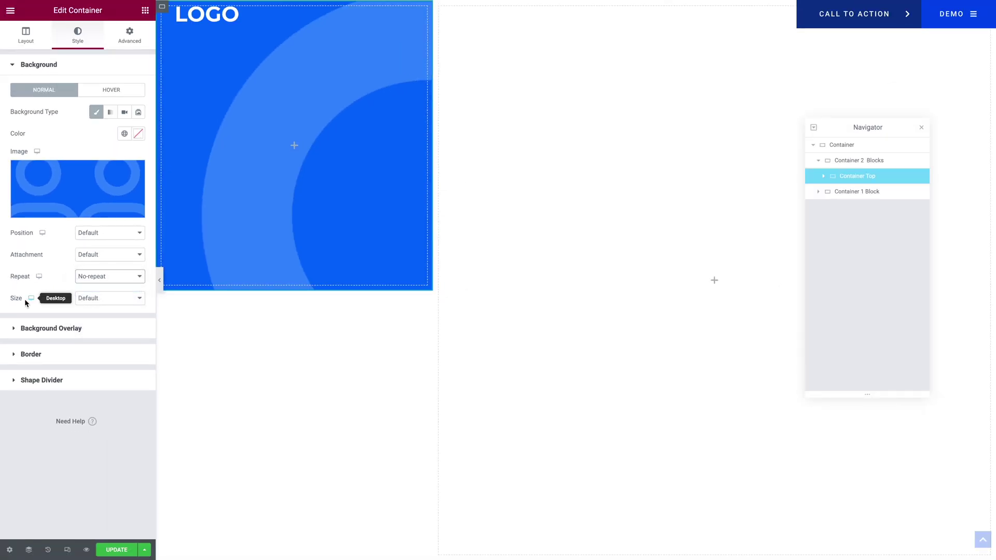
left_click(88, 301)
left_click(90, 321)
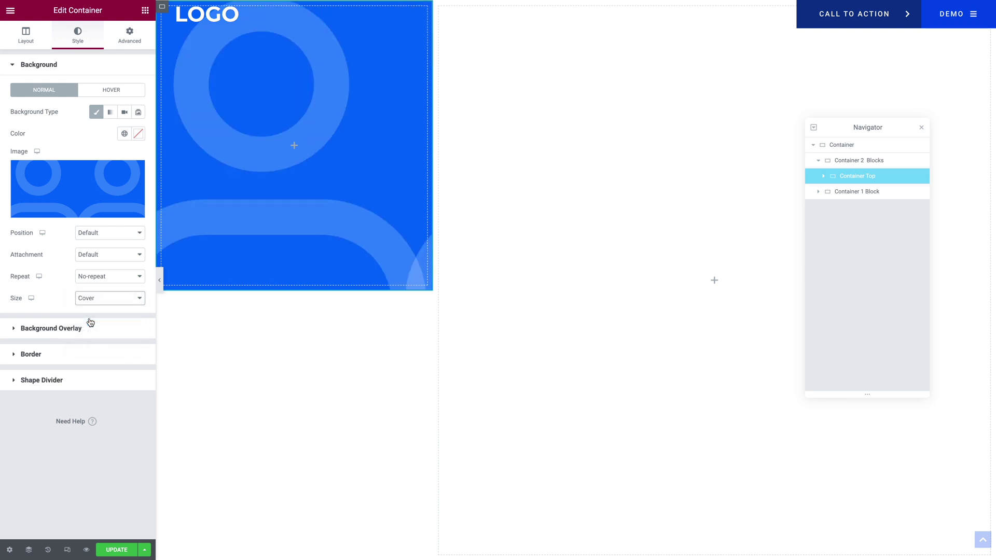
- Add a classic background overlay to Container Top's normal state in the global color Wm Extra 1
left_click(42, 329)
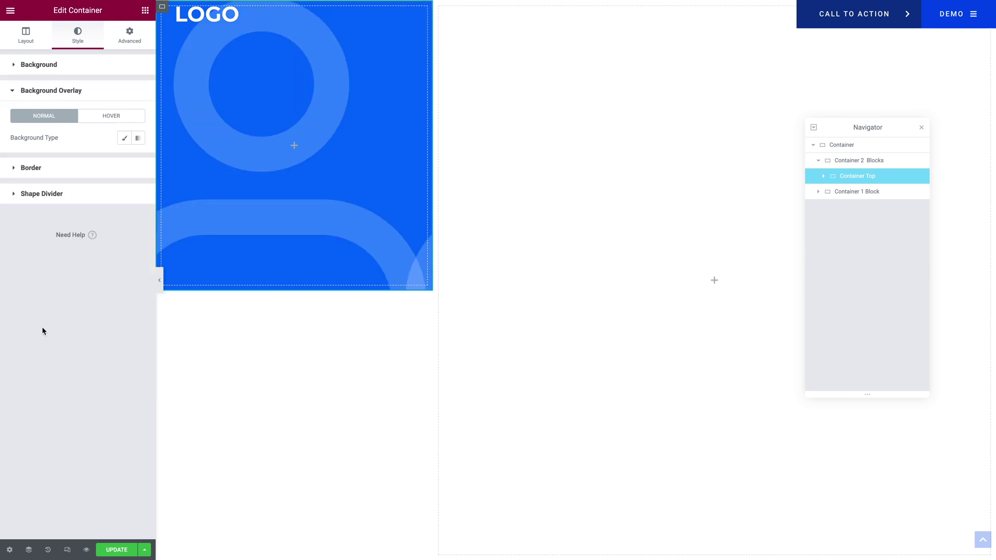
left_click(125, 138)
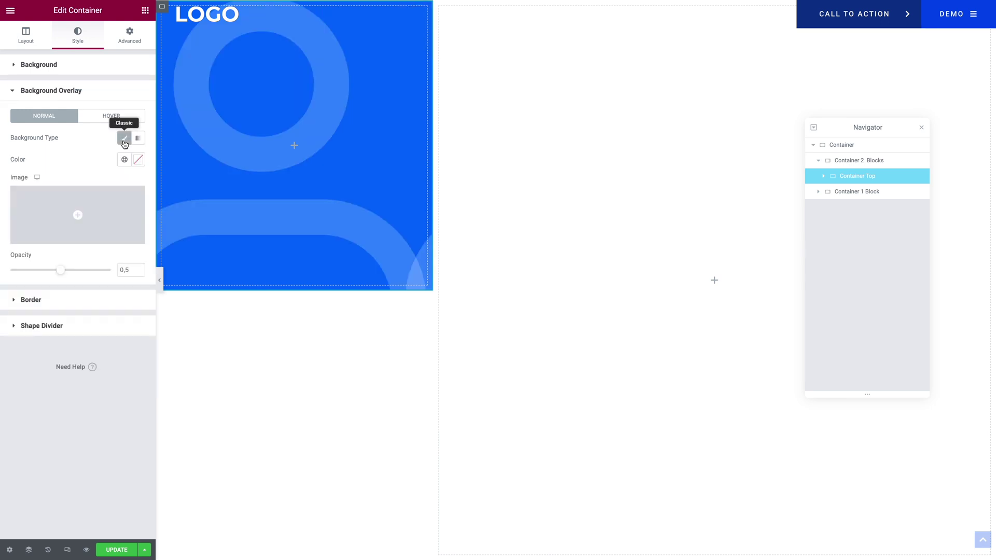
left_click(123, 161)
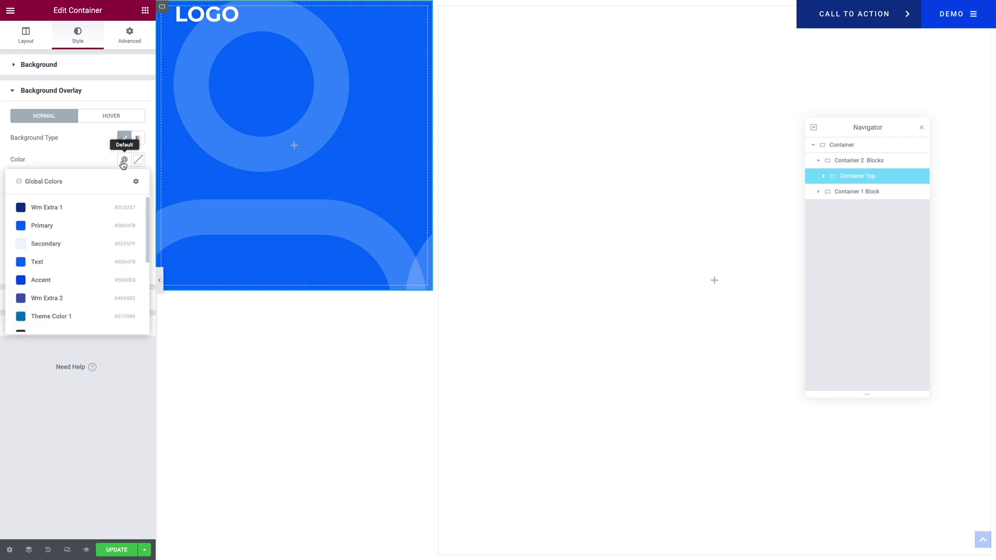
left_click(57, 209)
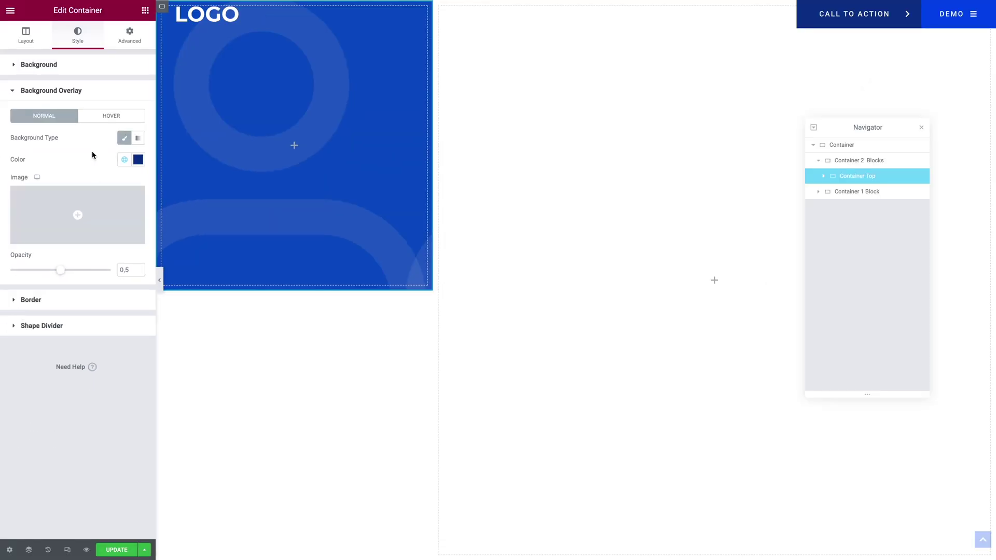
- Add a classic background overlay to Container Top's hover state in Wm Extra 1 with an opacity of 0.7
left_click(100, 121)
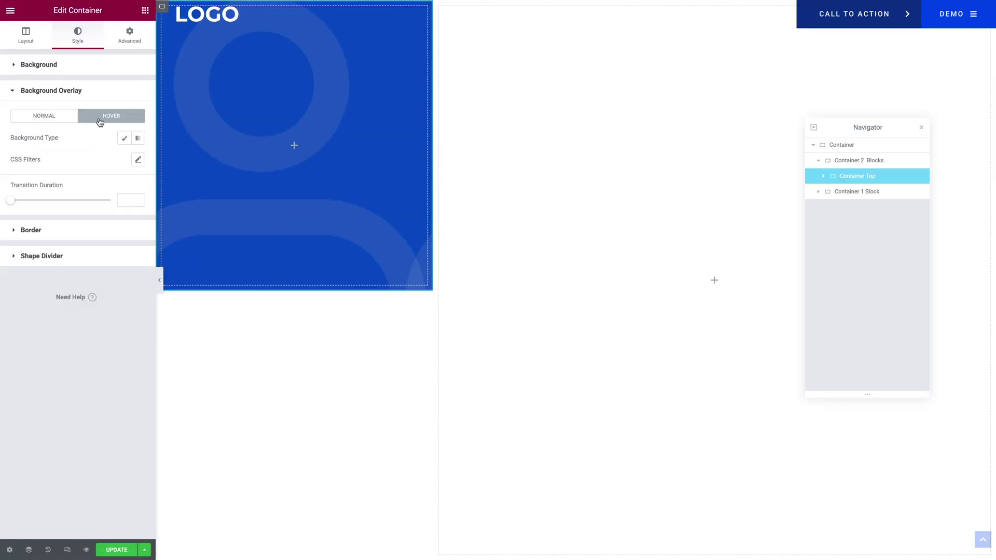
left_click(124, 138)
left_click(125, 159)
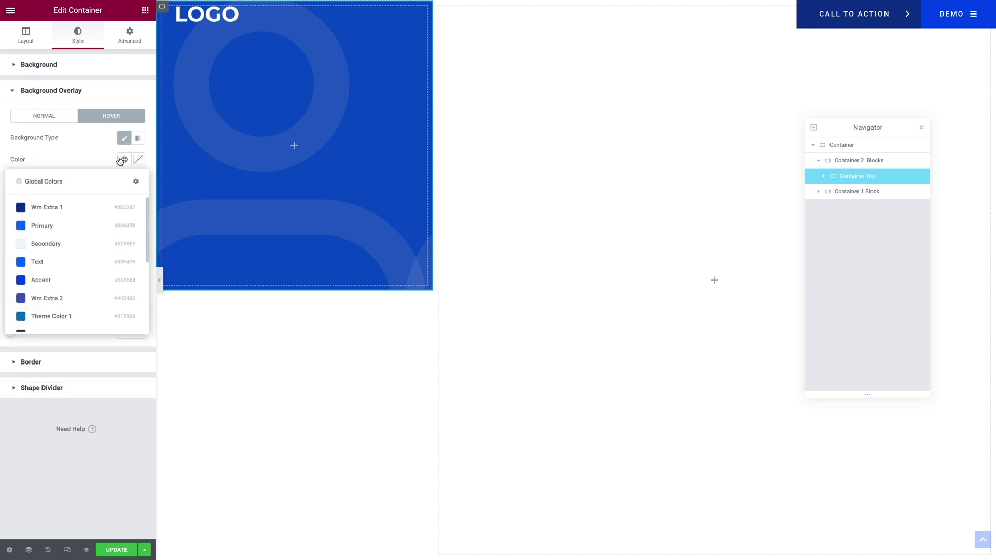
left_click(52, 207)
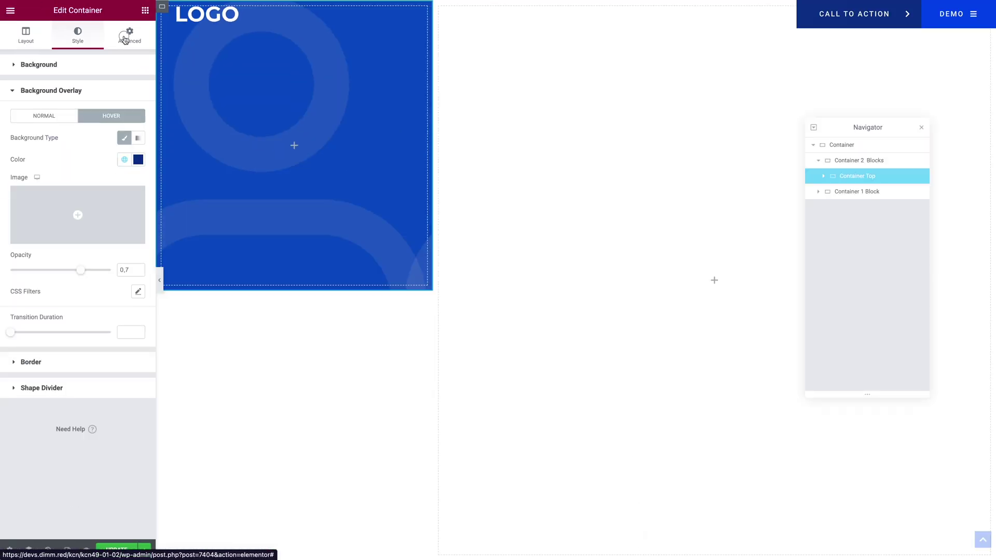
left_click(124, 37)
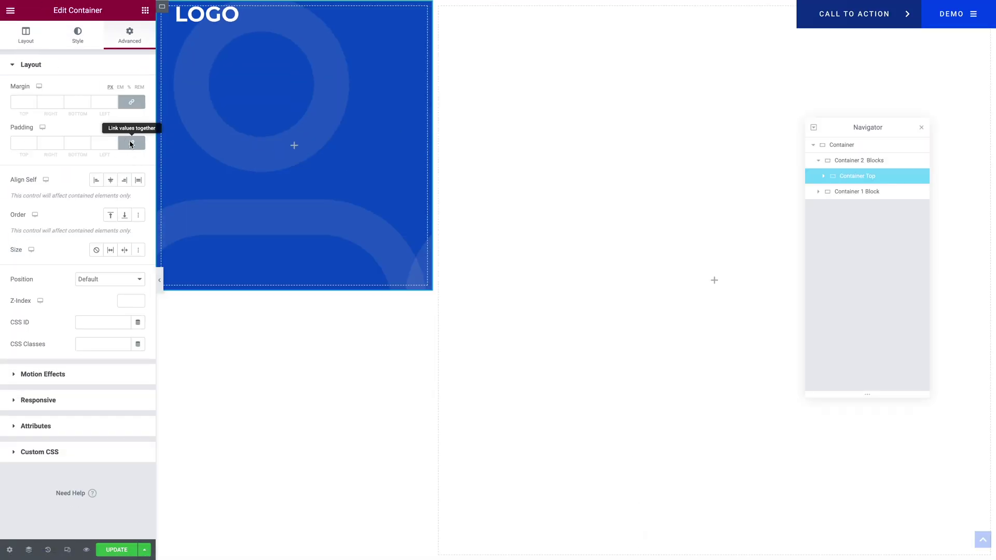
left_click(15, 144)
type("60")
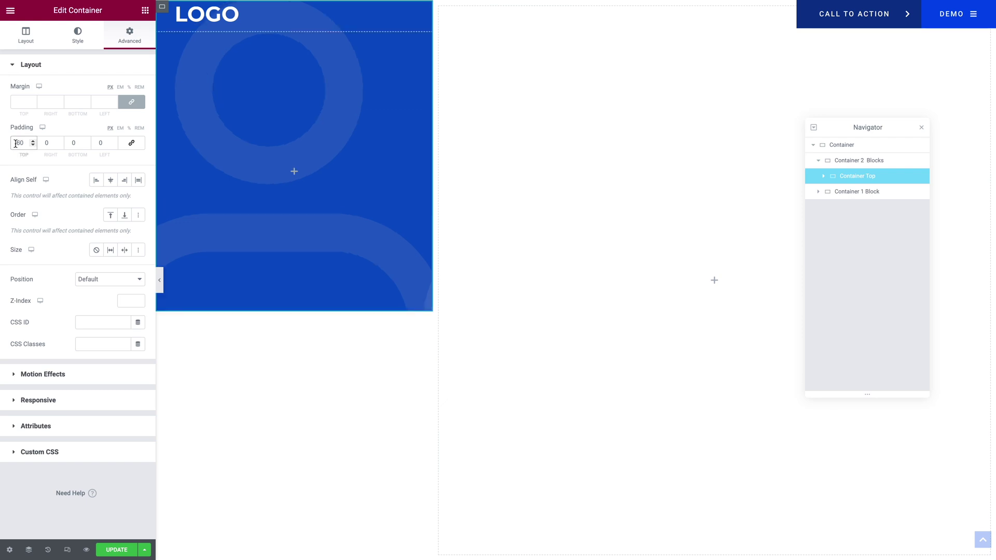
key("Tab")
type("40")
key("Tab")
type("60")
key("Tab")
type("40")
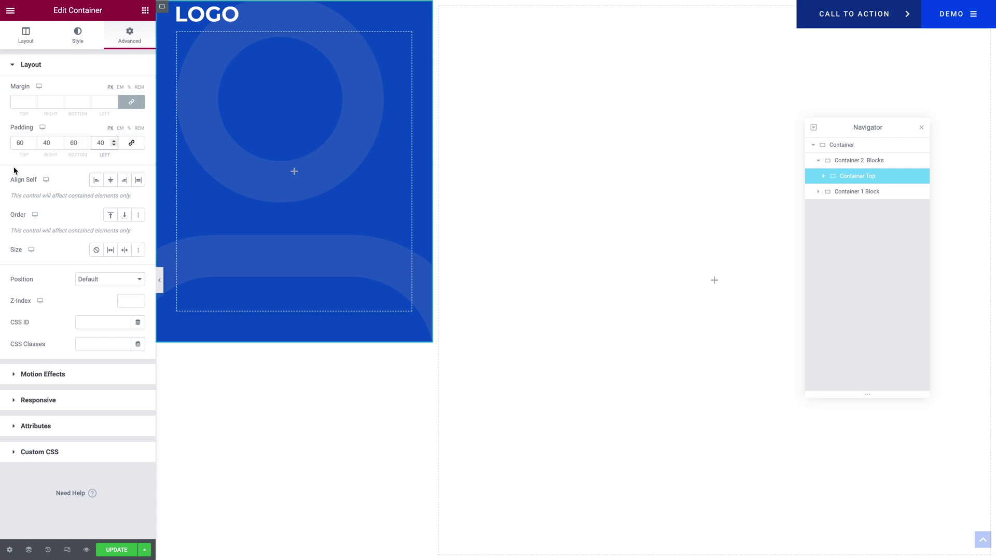
left_click(42, 127)
left_click(43, 145)
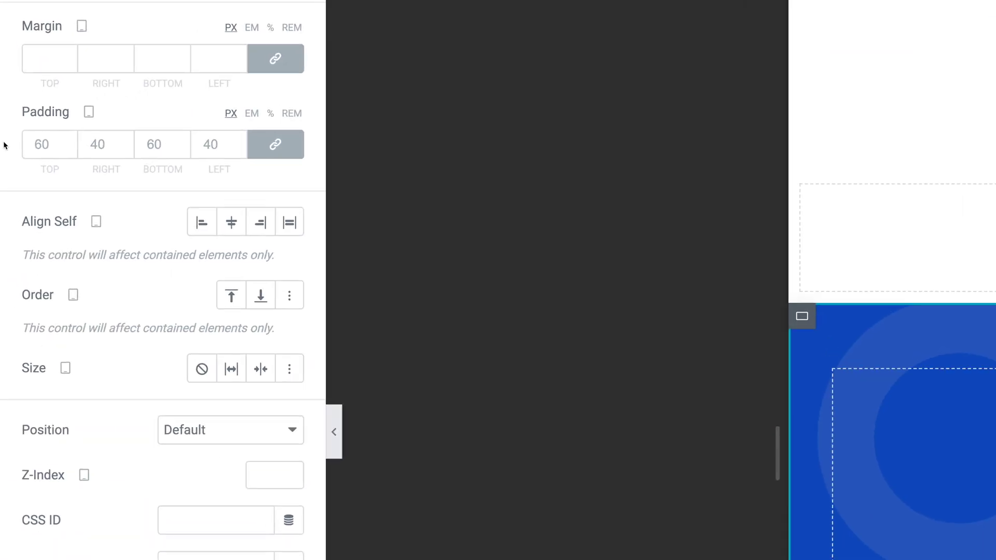
left_click(279, 149)
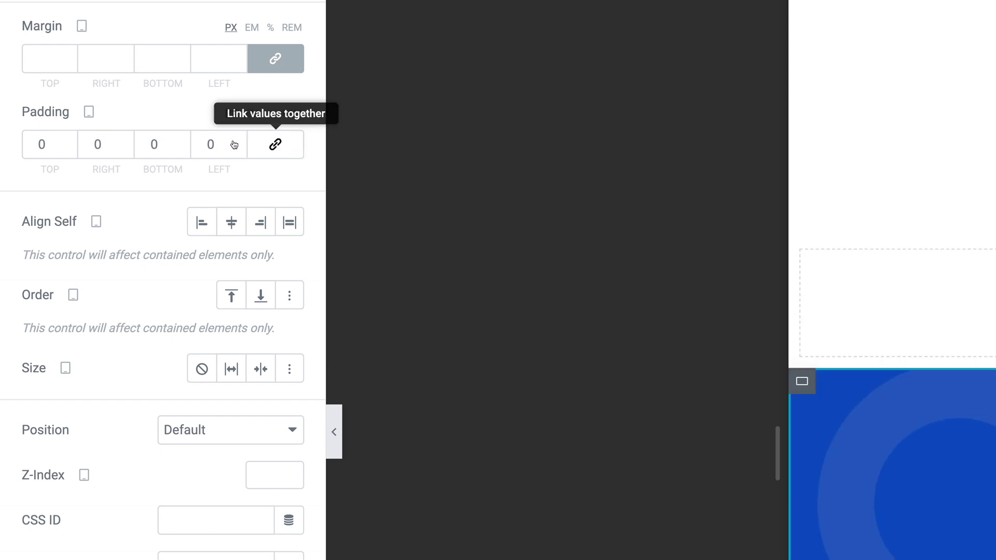
left_click(37, 143)
type("4")
key("Tab")
type("40")
key("Tab")
type("60")
key("Tab")
type("40")
- Set Container Top's mobile padding to 0 top, 20 right, 30 bottom and 20 left px, and return to the desktop view
left_click(89, 111)
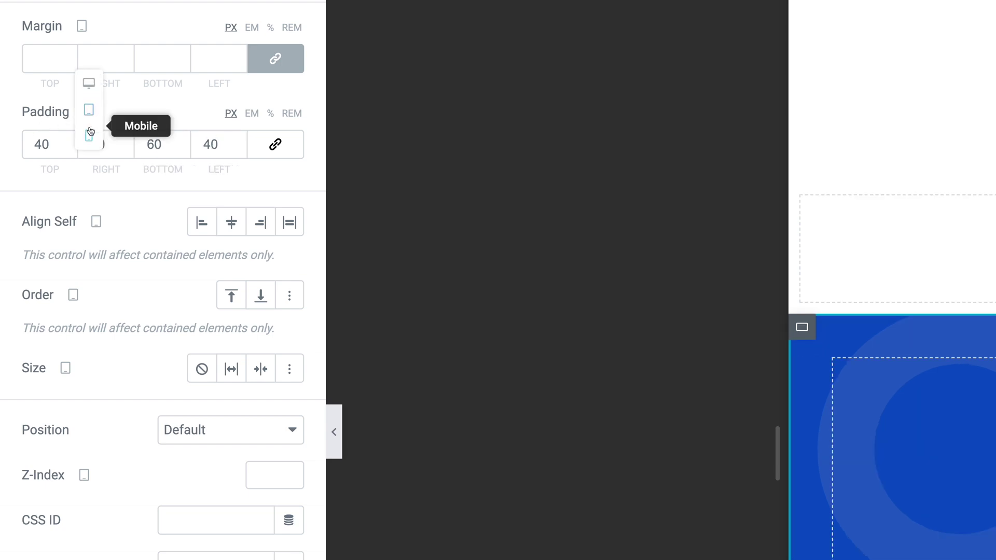
left_click(90, 131)
left_click(274, 144)
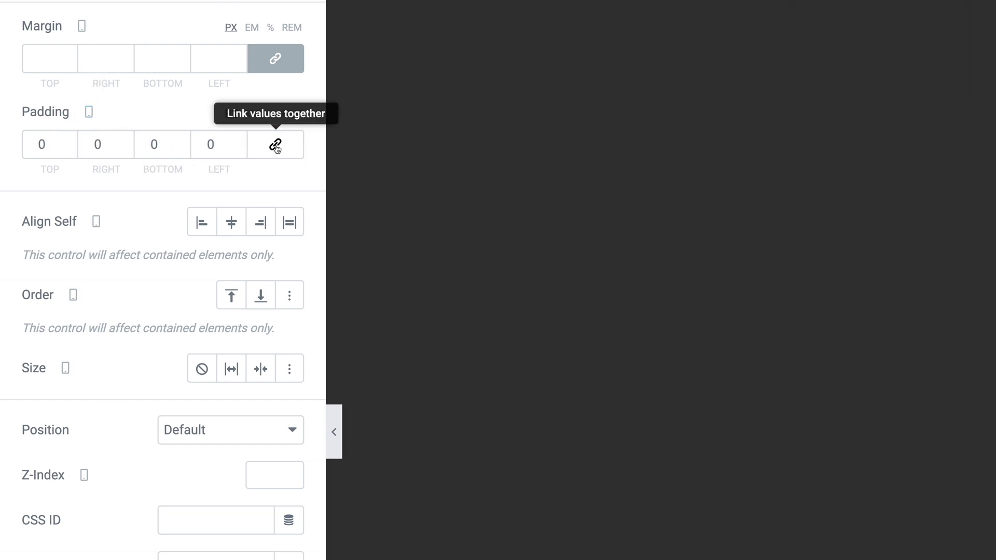
left_click(37, 146)
left_click(92, 145)
key("Tab")
type("30")
key("Tab")
type("20")
left_click(89, 112)
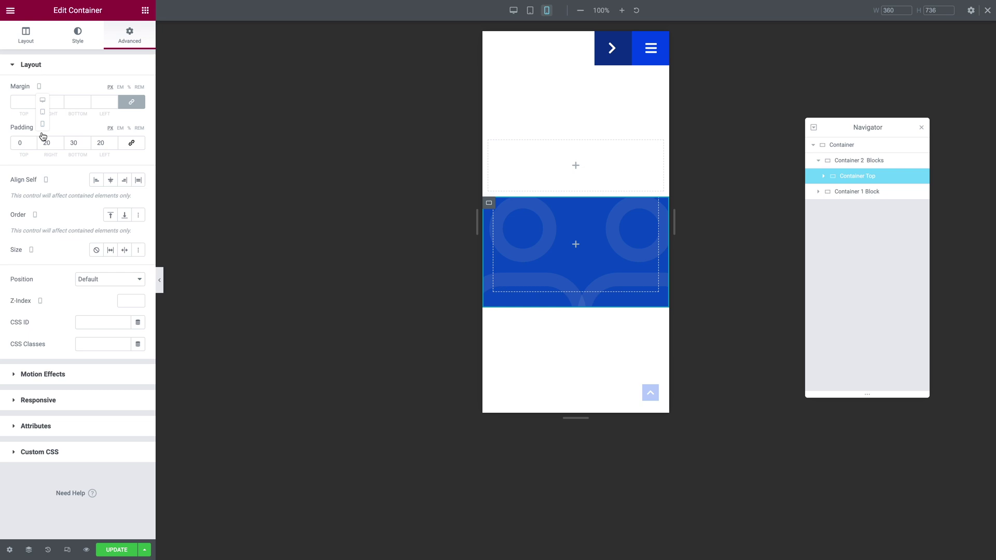
left_click(43, 100)
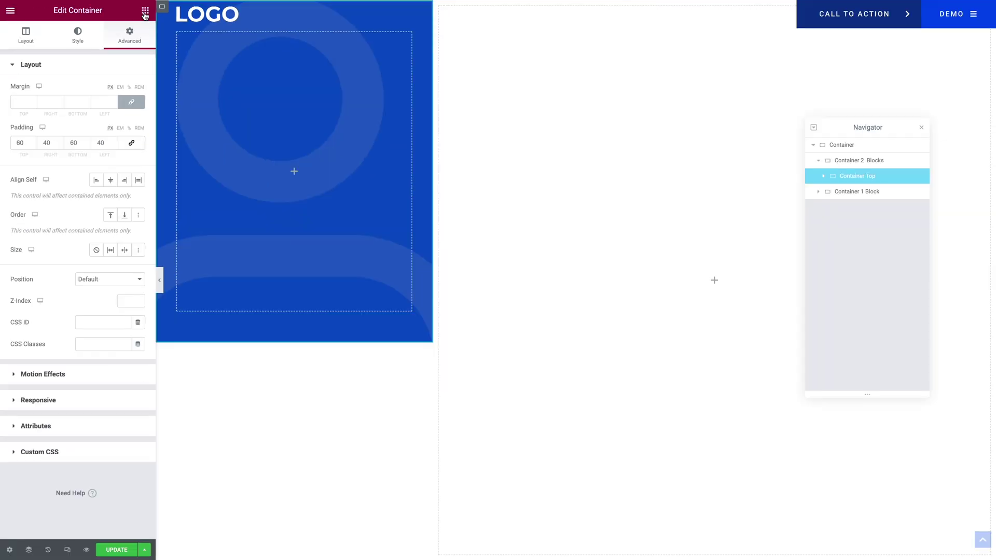
- Add a Heading widget to Container Top and place a Button widget below it
left_click(145, 11)
left_click_drag(40, 214, 252, 243)
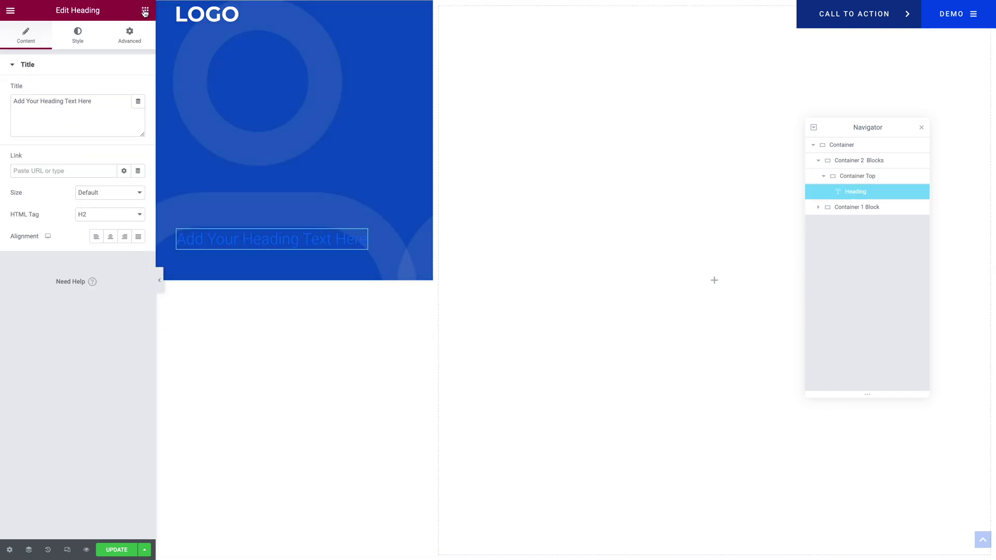
left_click(145, 11)
left_click_drag(39, 298, 227, 240)
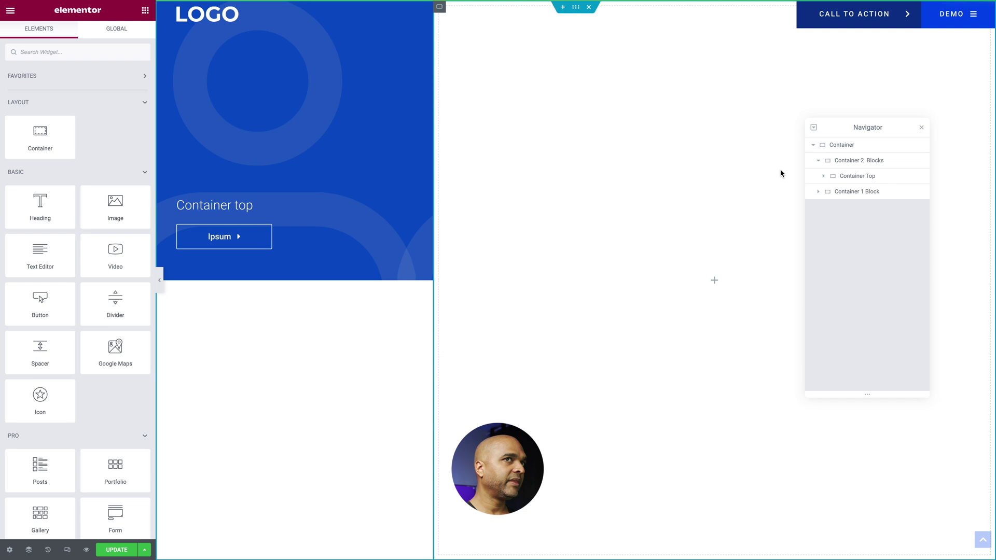
- Duplicate Container Top within Container 2 Blocks
left_click_drag(827, 125, 804, 116)
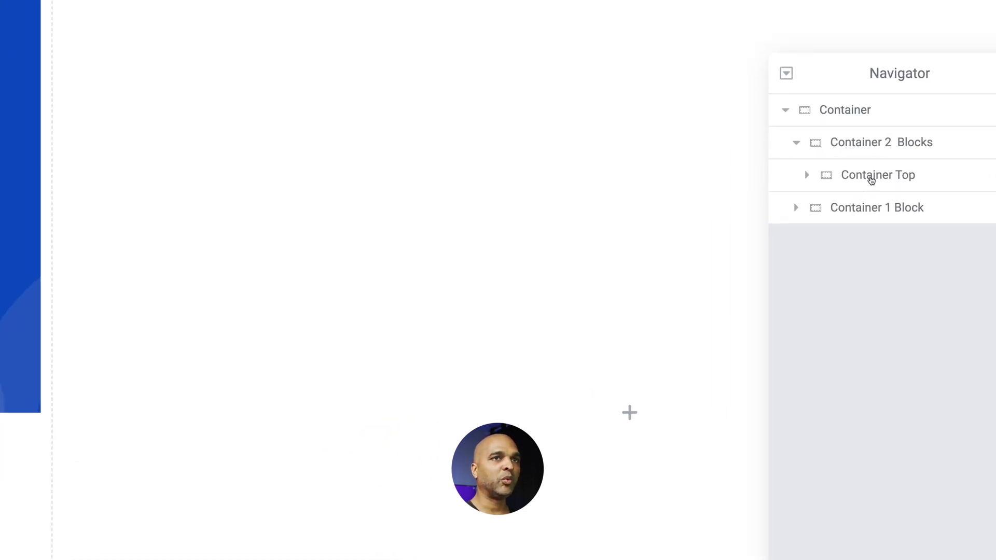
left_click(872, 180)
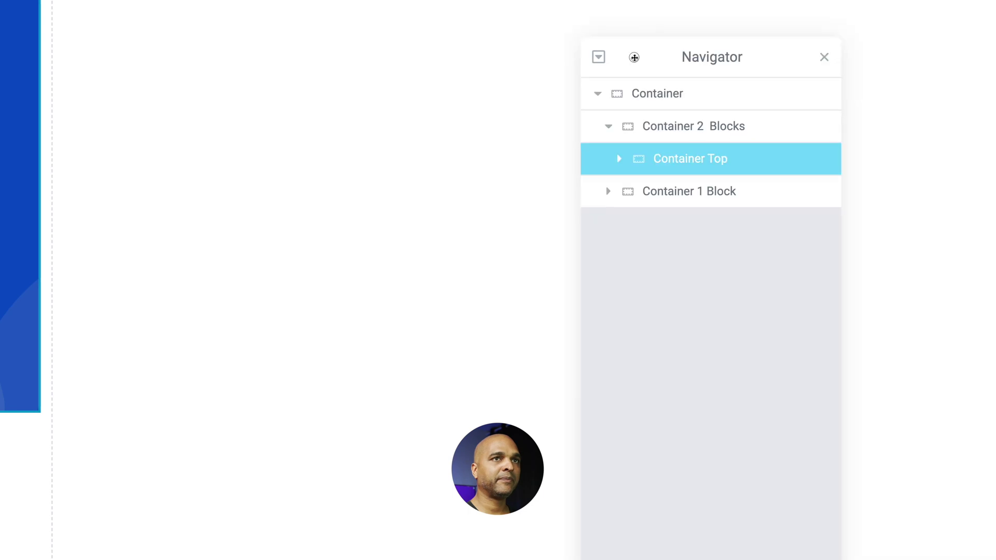
left_click_drag(634, 57, 614, 57)
right_click(645, 152)
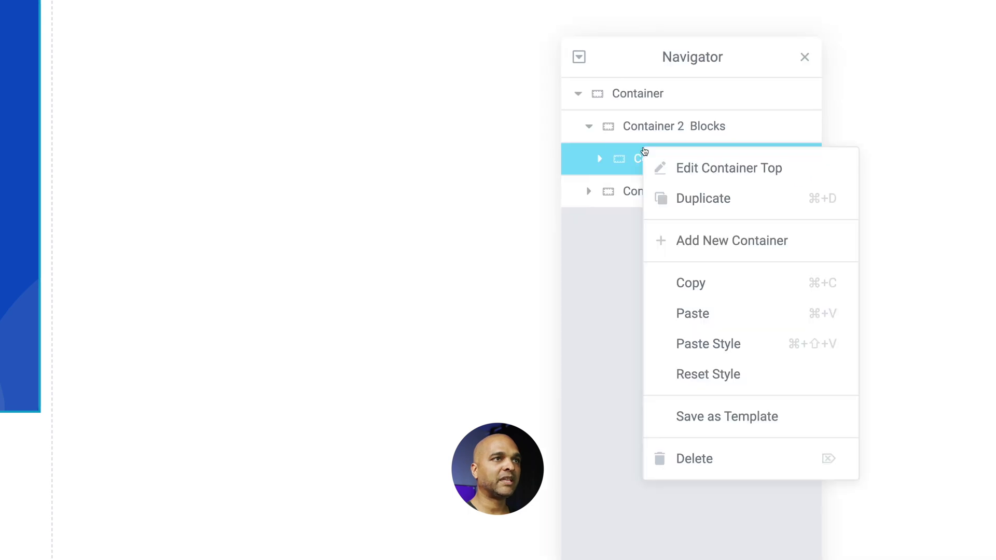
left_click(678, 196)
- Rename the duplicated container as Container Bottom
double_click(698, 193)
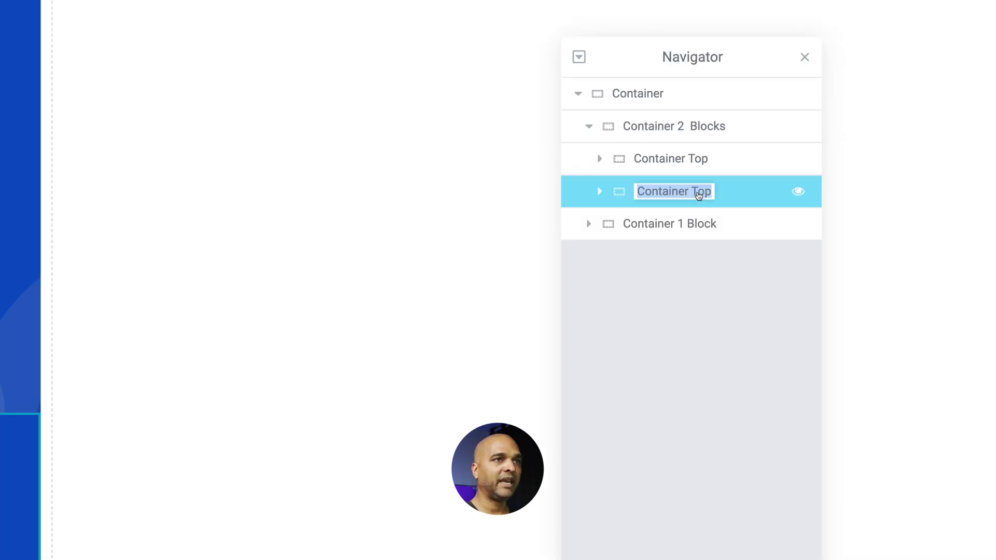
key("End")
key("BackSpace")
key("BackSpace")
type("Bottom")
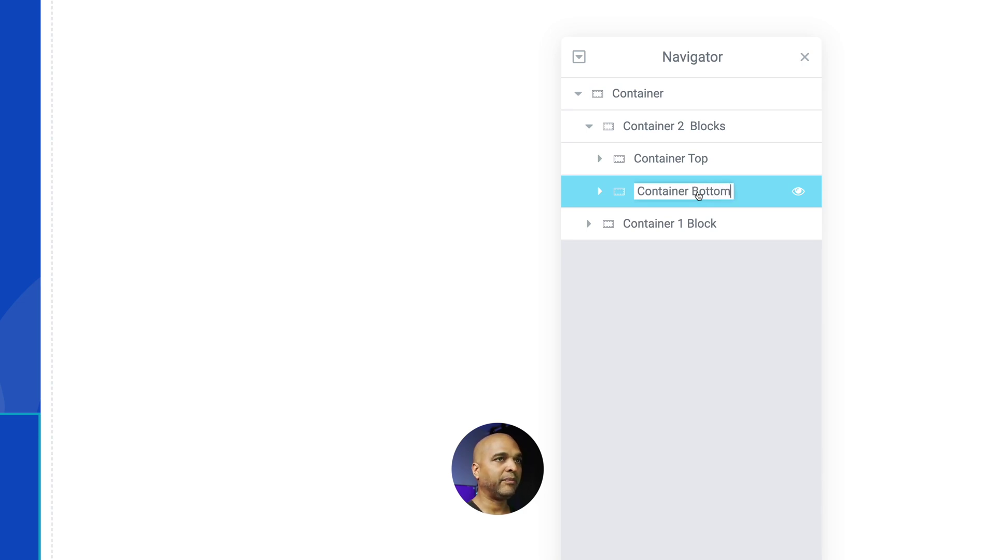
key("Return")
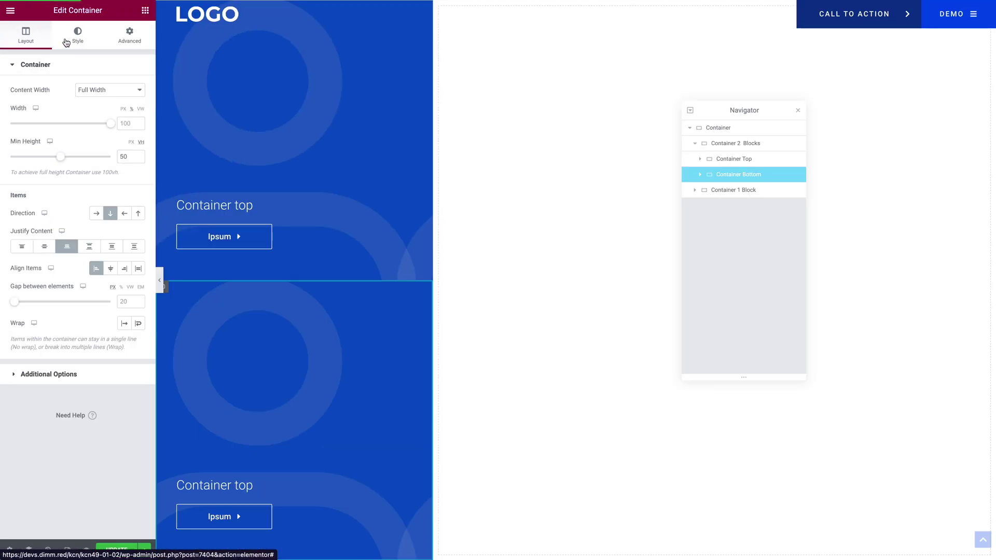
- Set the color of Container Bottom's normal background overlay to the global color Accent
left_click(67, 41)
left_click(41, 326)
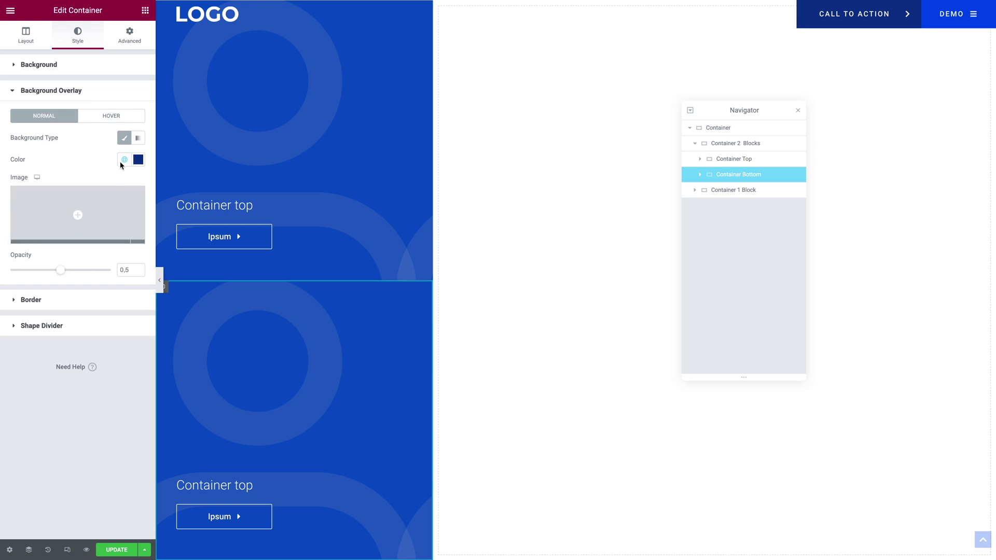
left_click(125, 162)
scroll(38, 289, "down", 2)
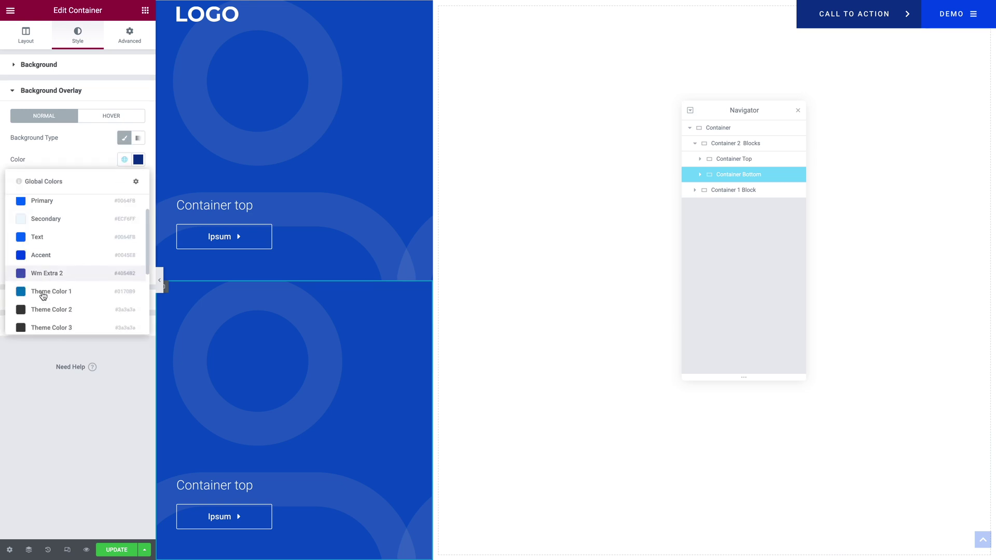
left_click(35, 254)
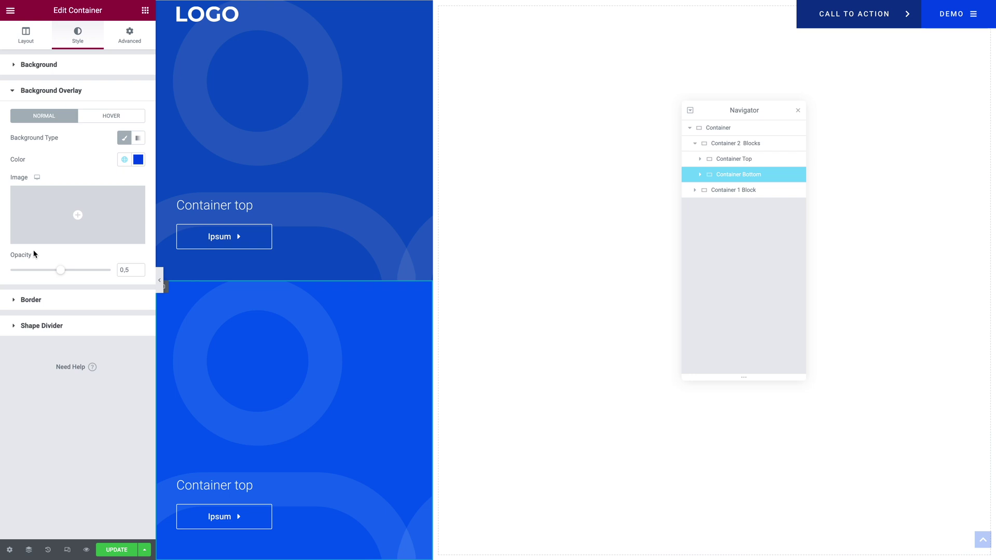
- Set the color of Container Bottom's hover background overlay to the global color Accent
left_click(92, 117)
left_click(125, 160)
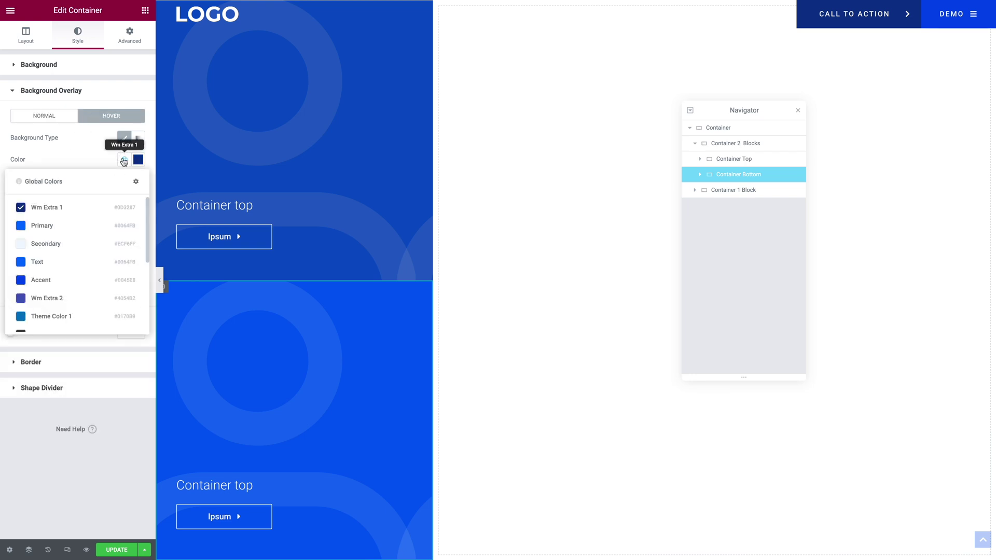
left_click(45, 279)
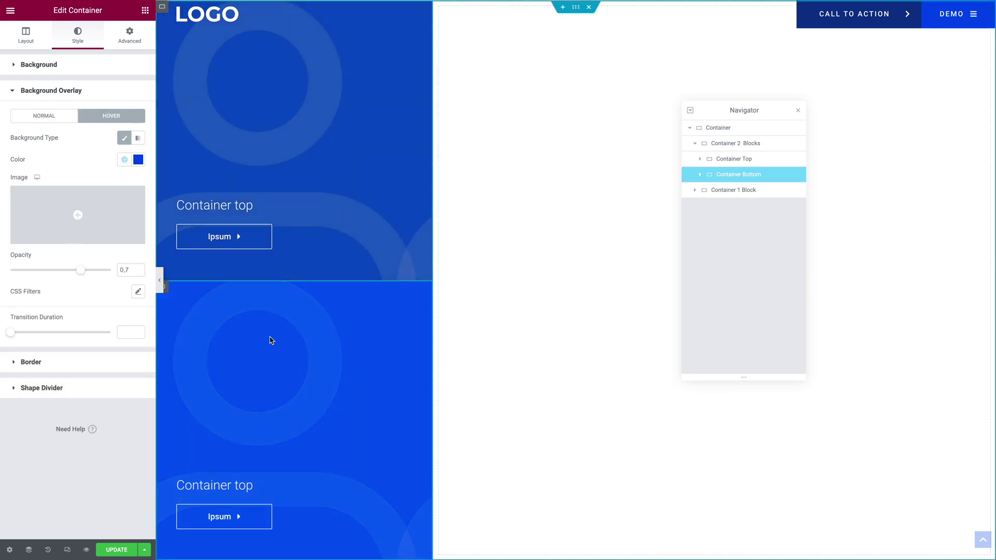
- Change the heading in Container Bottom to "Container bottom" and update the page
left_click(236, 487)
left_click(46, 100)
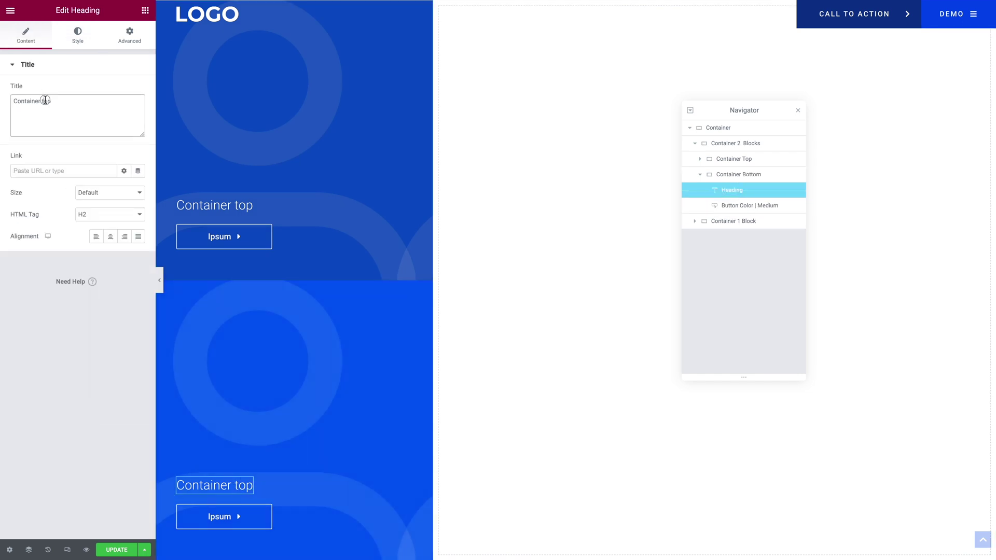
type("bottom")
left_click(117, 550)
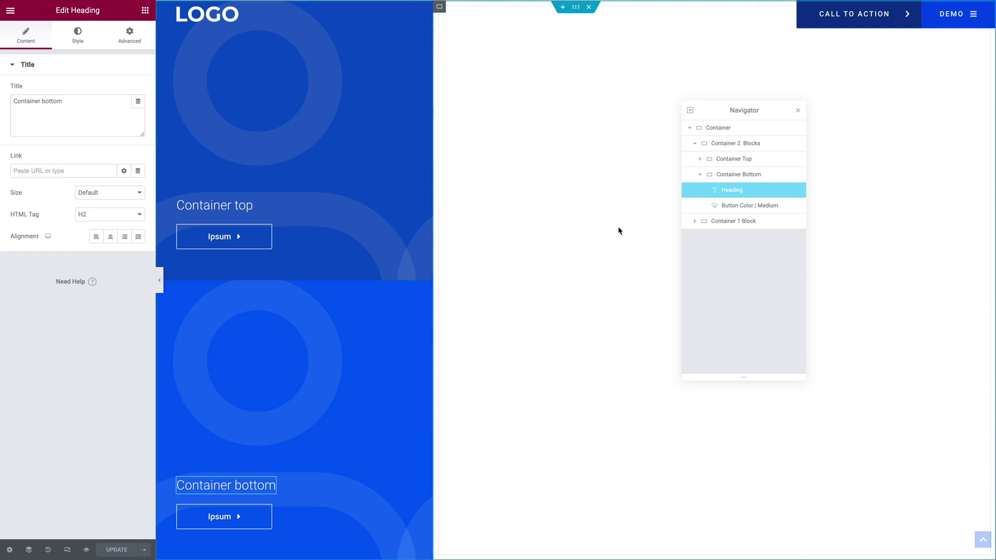
- Keep Container 1 Block at Full Width and set its desktop minimum height to 100 VH
left_click(695, 145)
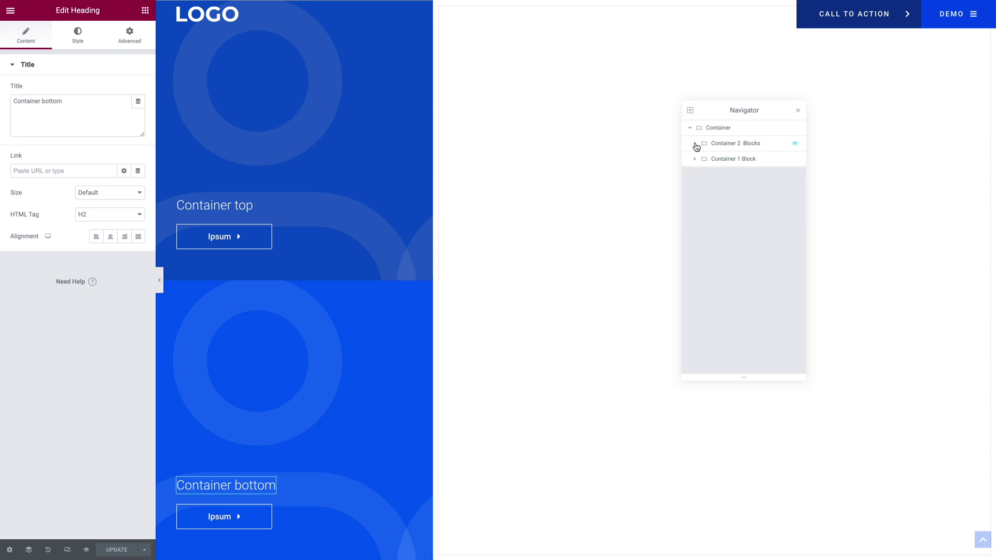
left_click(725, 161)
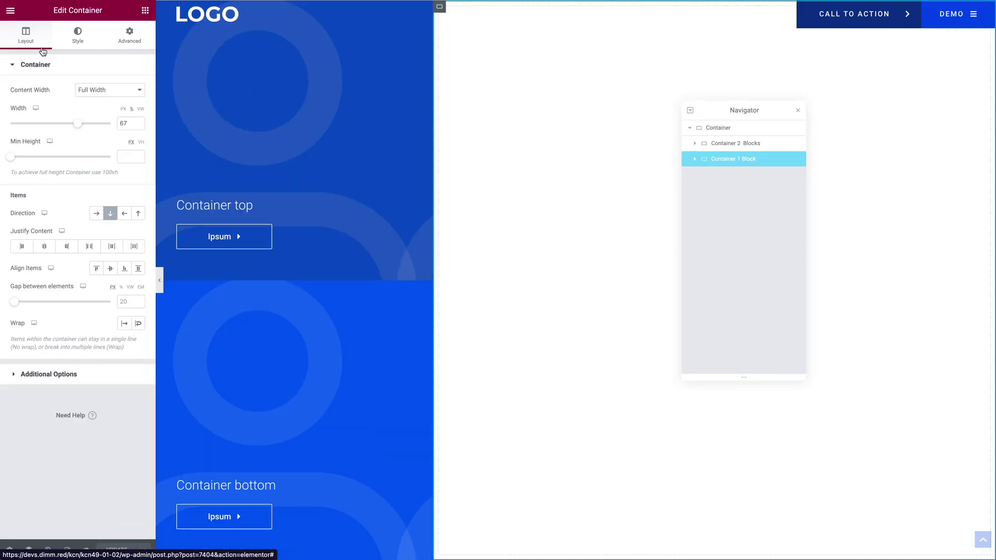
left_click(93, 90)
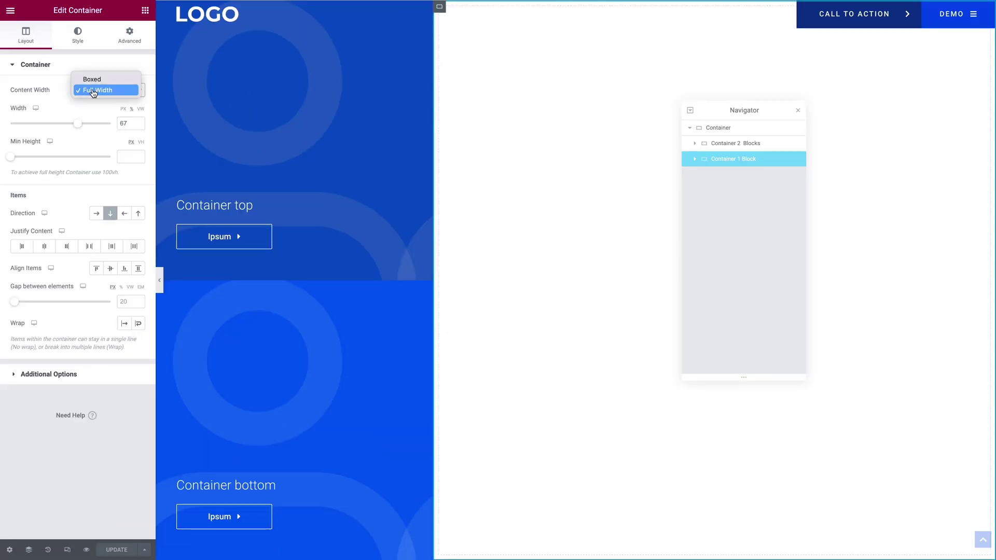
left_click(92, 91)
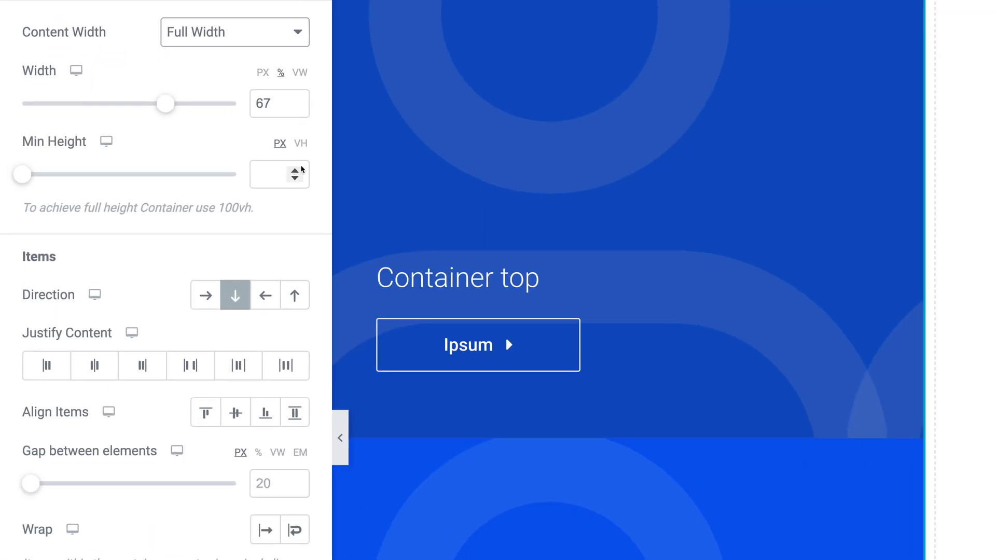
left_click(301, 143)
left_click(264, 173)
type("100")
left_click(105, 144)
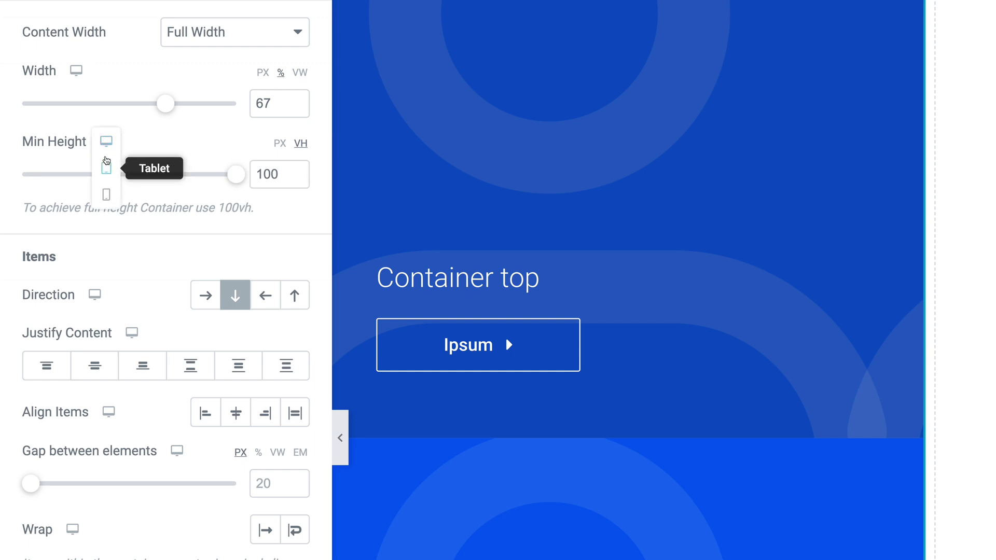
left_click(105, 162)
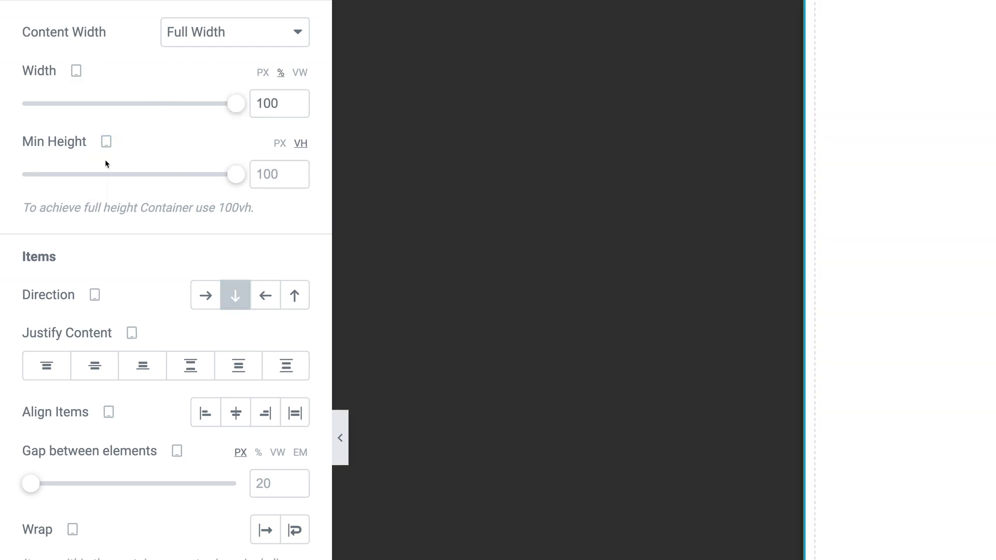
left_click(266, 174)
type("50")
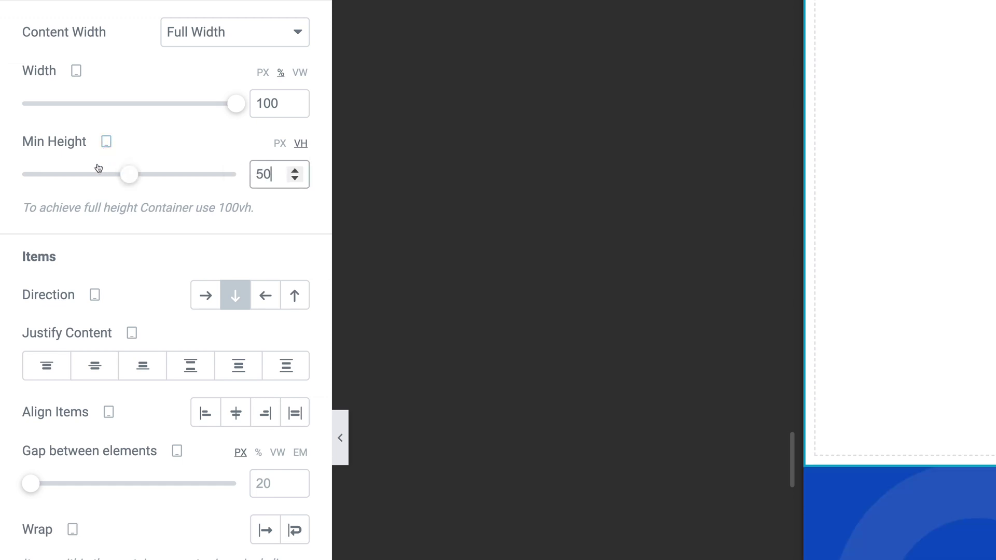
left_click(106, 143)
left_click(106, 118)
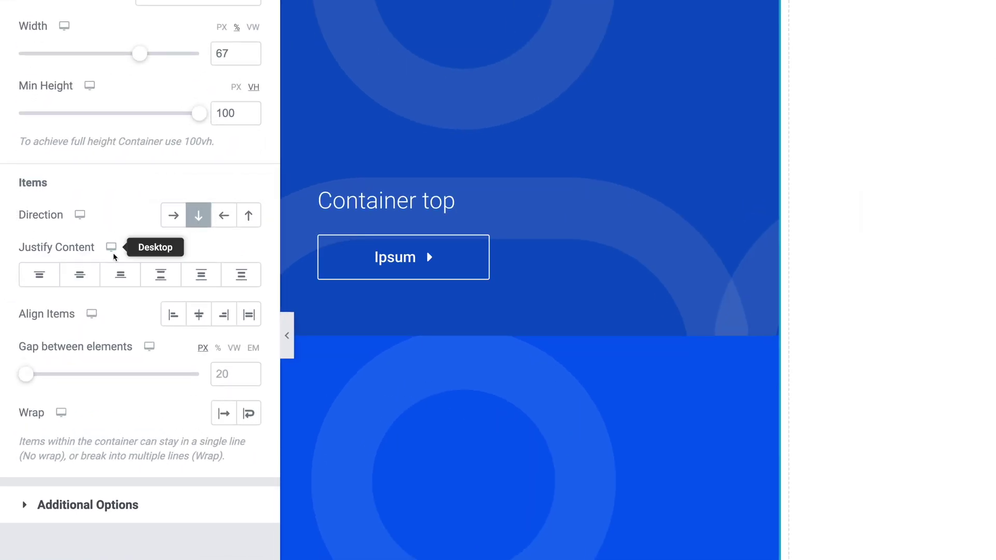
- Set both justify content and align items of Container 1 Block to End for desktop
left_click(119, 276)
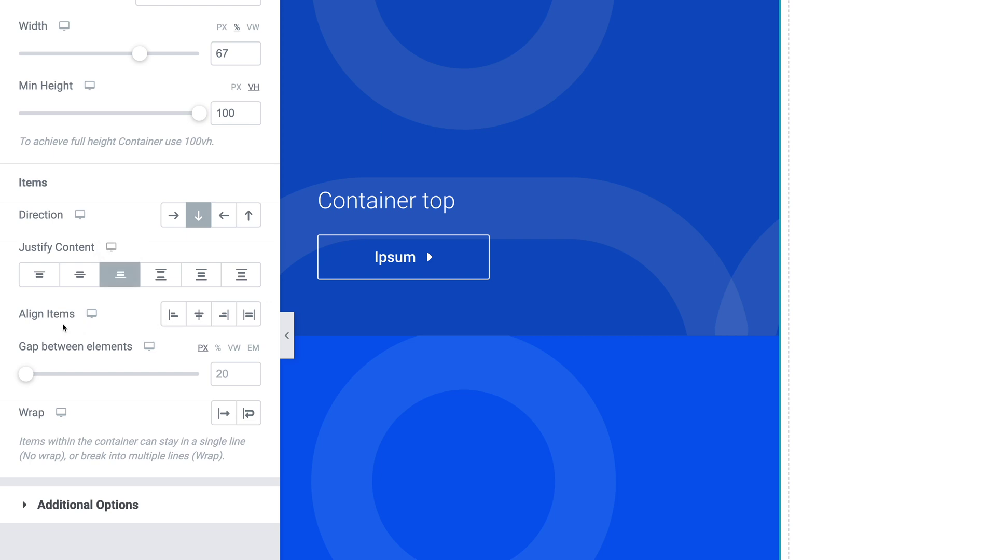
left_click(223, 315)
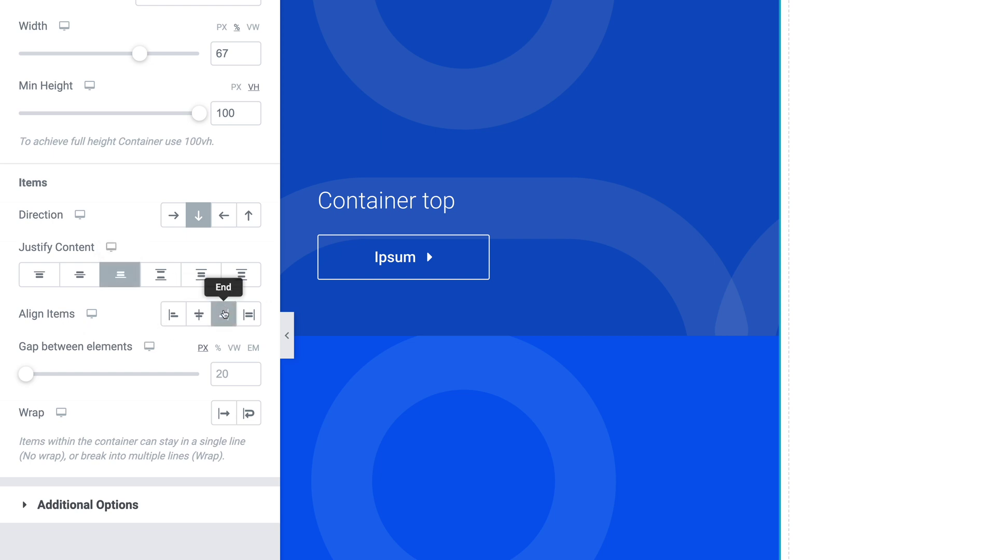
left_click(79, 214)
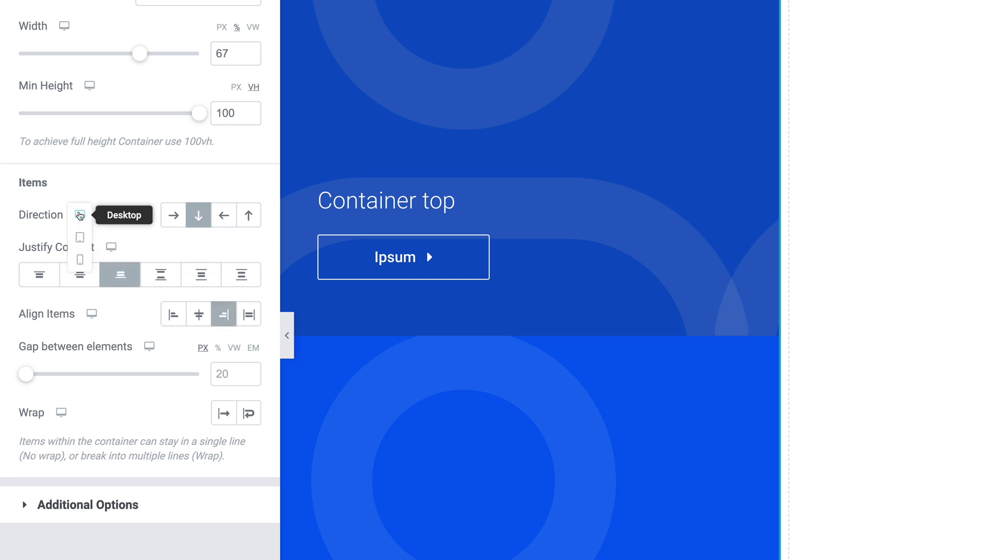
- For tablet, set Container 1 Block's direction to column, justify content to End and align items to Start, and return to the desktop view
left_click(79, 238)
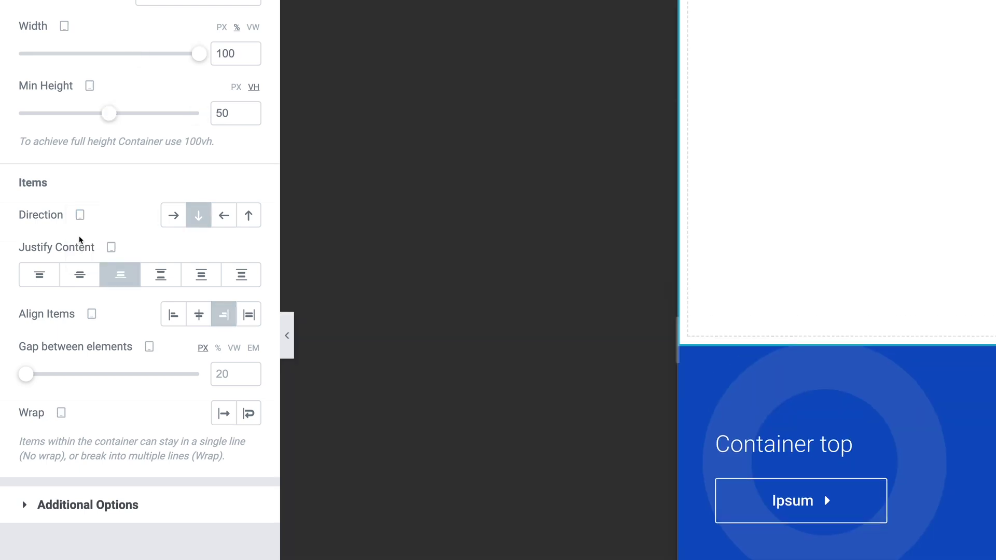
left_click(200, 219)
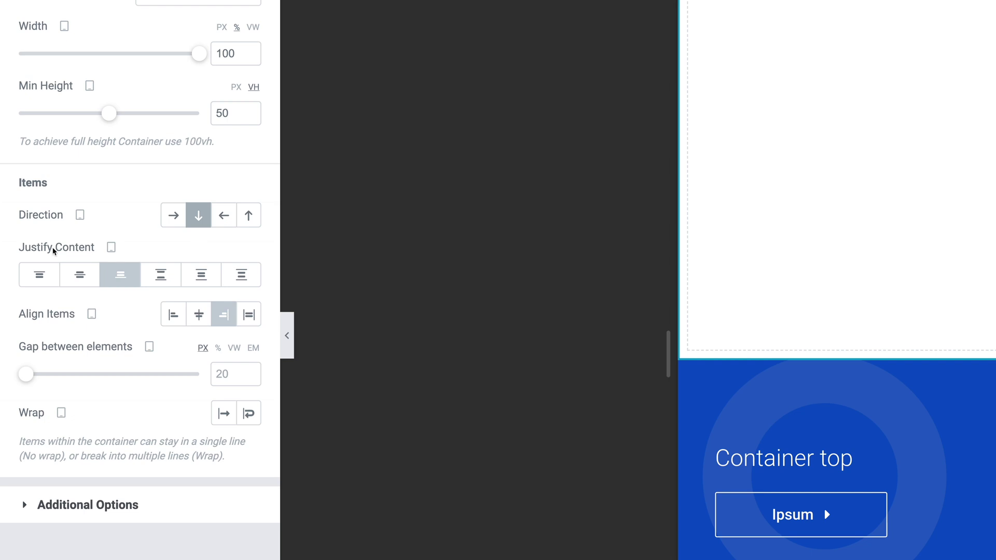
left_click(115, 276)
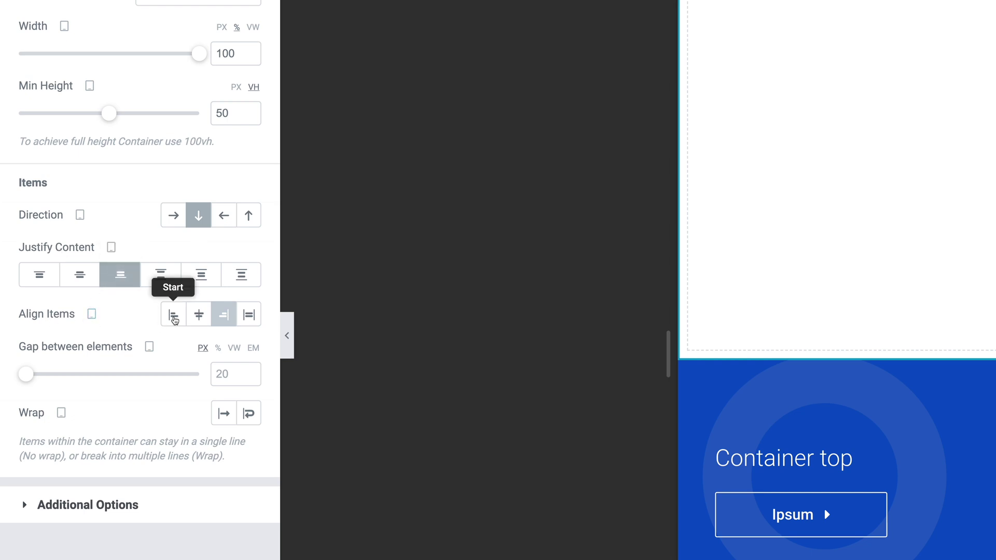
left_click(175, 319)
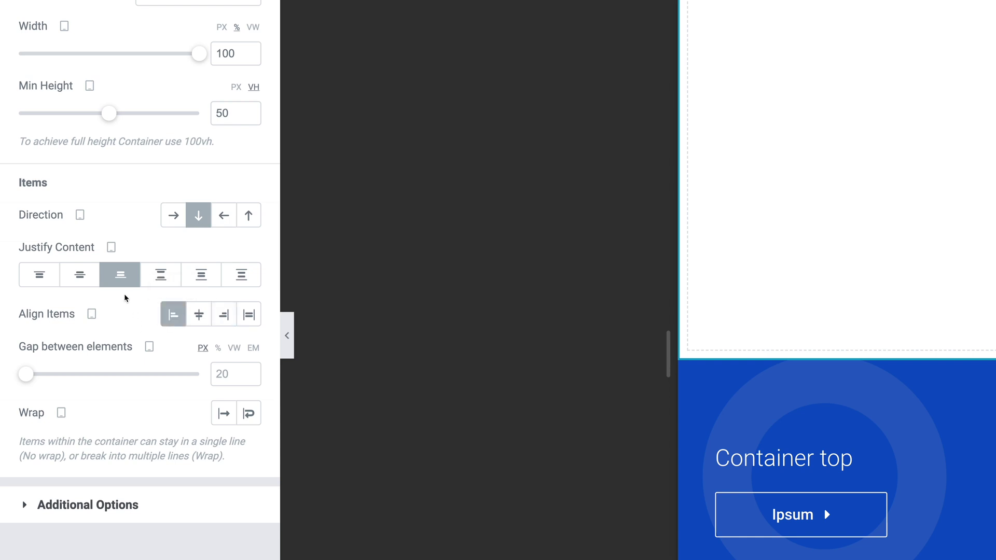
left_click(79, 215)
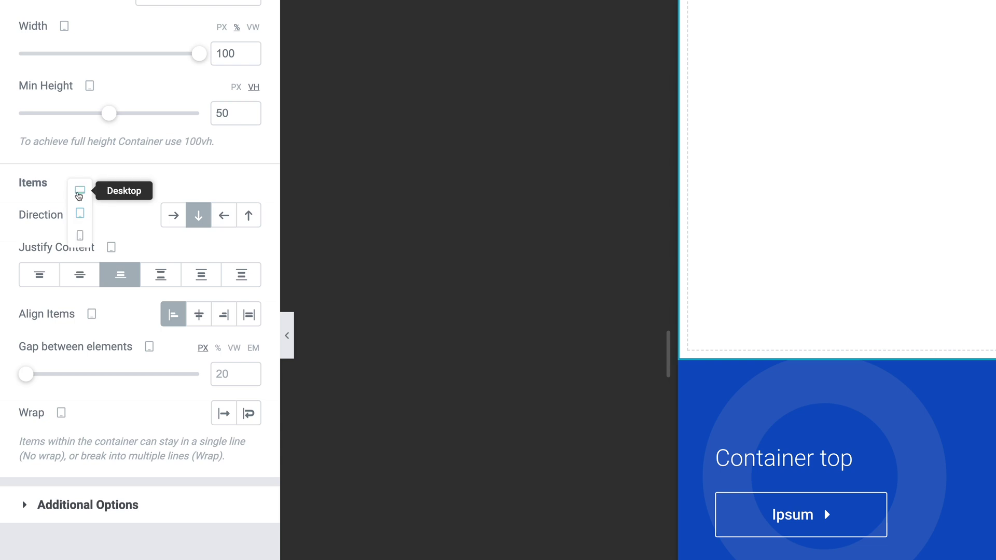
left_click(79, 194)
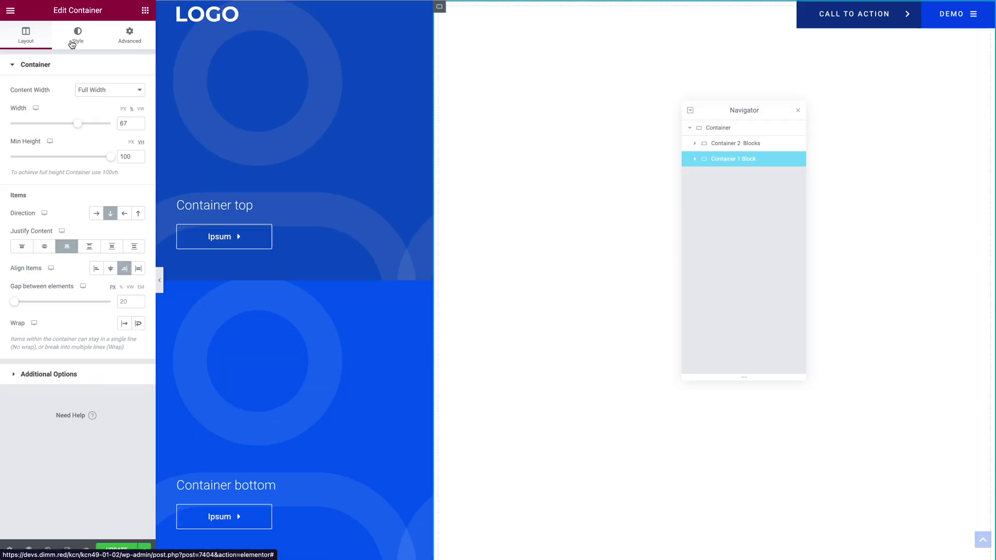
- Give Container 1 Block a slideshow background using img-2560x1440-15 and the neighbouring library image, with the Ken Burns effect enabled
left_click(73, 43)
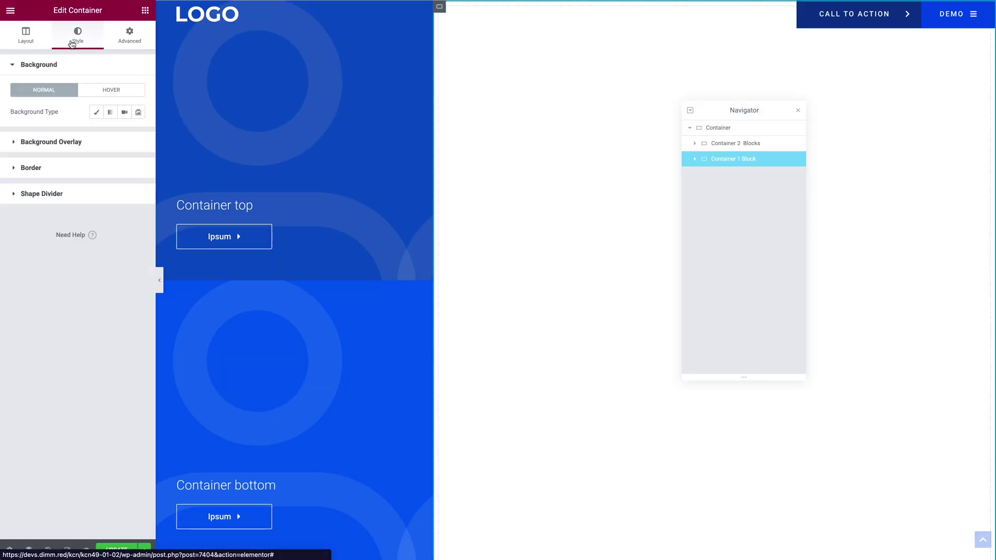
left_click(140, 117)
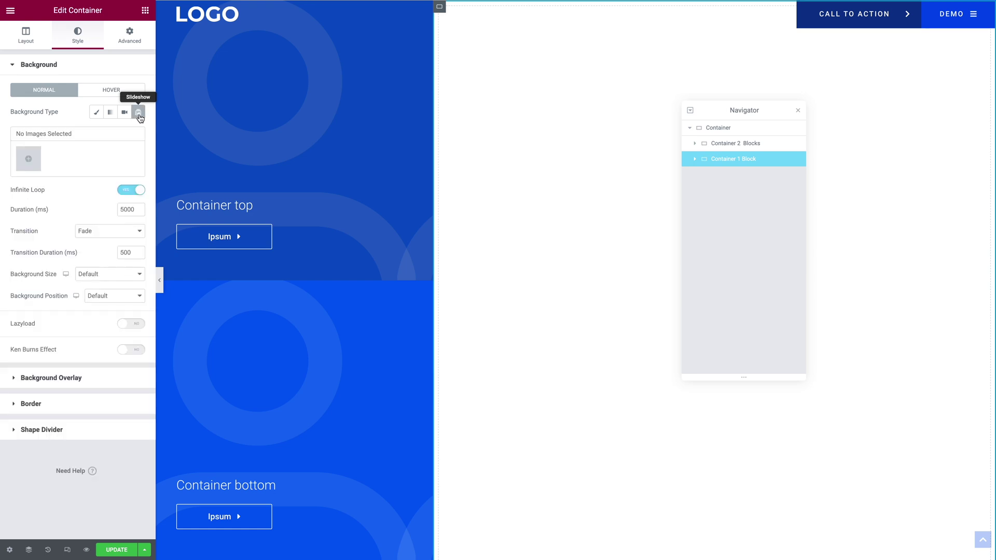
left_click(96, 112)
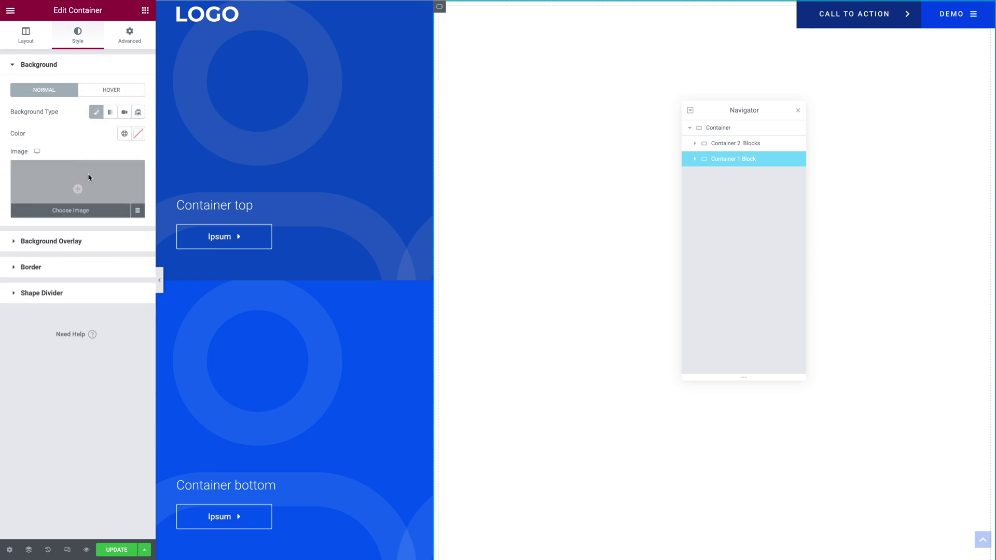
left_click(139, 116)
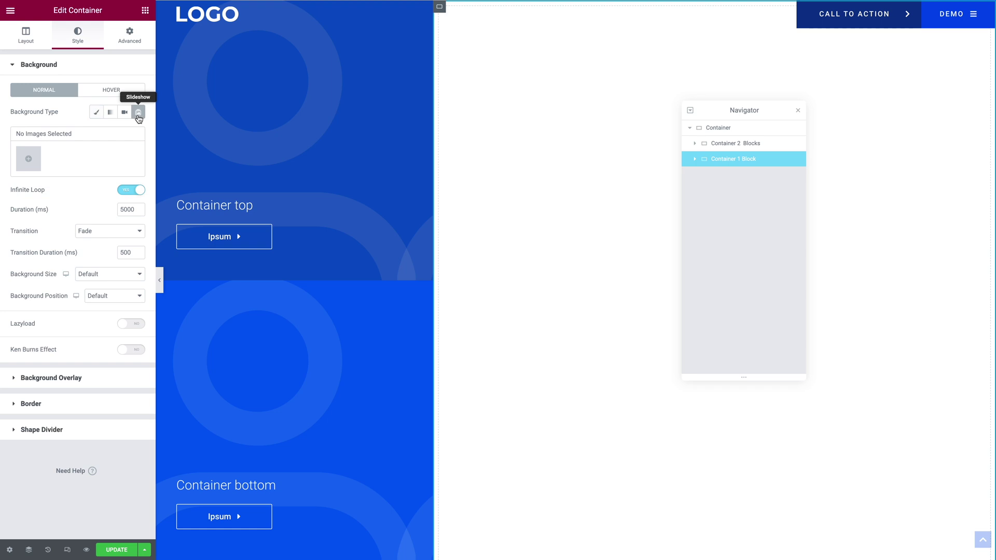
left_click(26, 159)
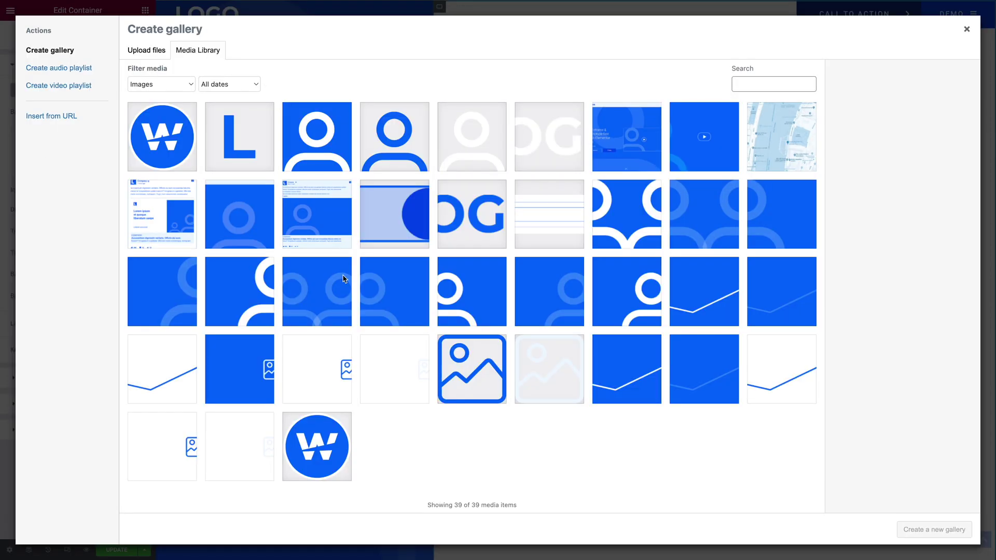
left_click(705, 225)
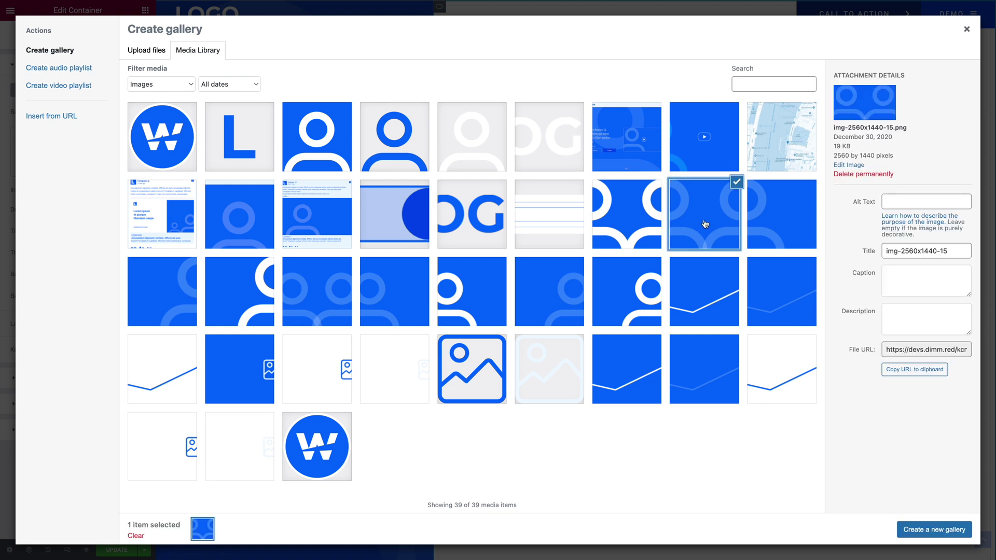
left_click(773, 227)
left_click(921, 531)
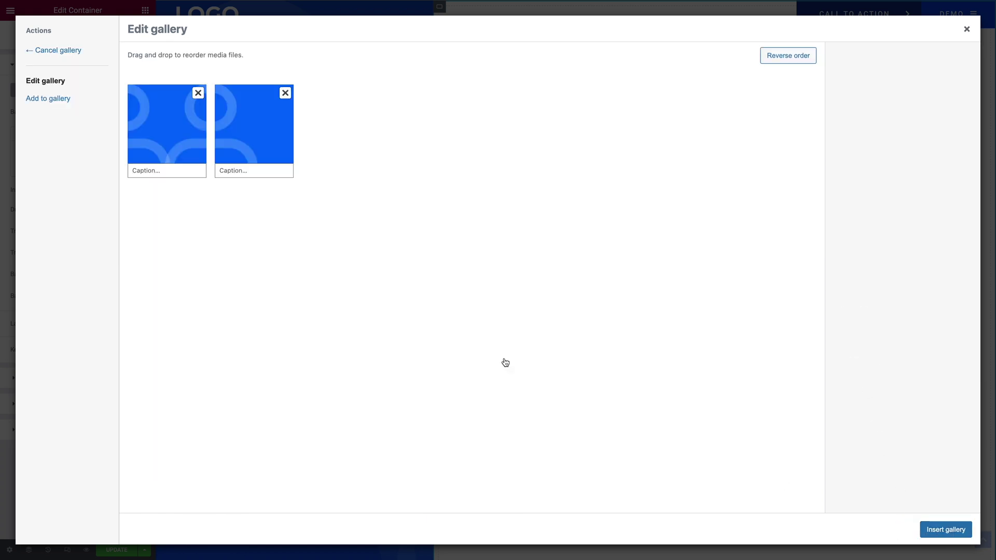
left_click(949, 529)
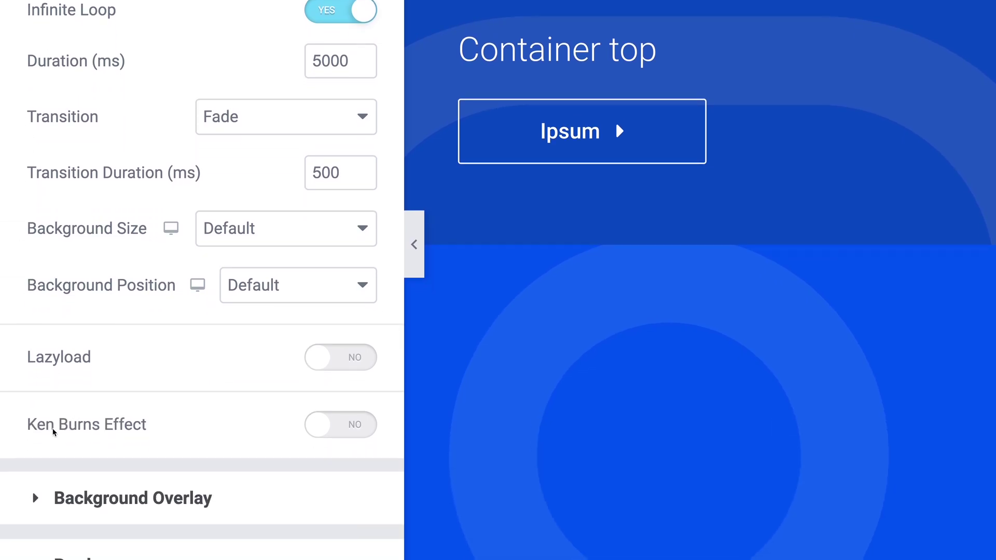
left_click(325, 433)
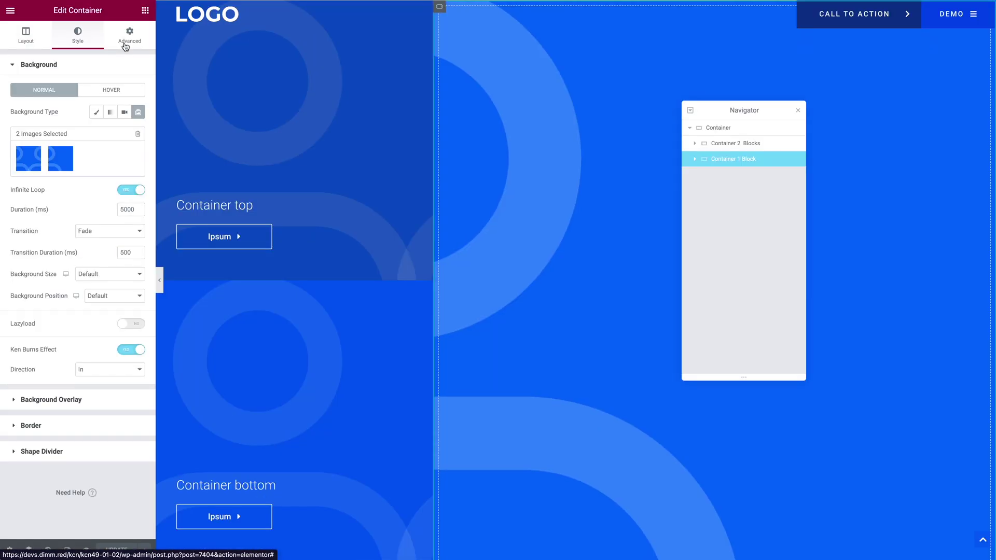
- Set Container 1 Block's margins to 0 and its desktop padding to 0 top, 60 right, 80 bottom and 0 left, in pixels
left_click(125, 46)
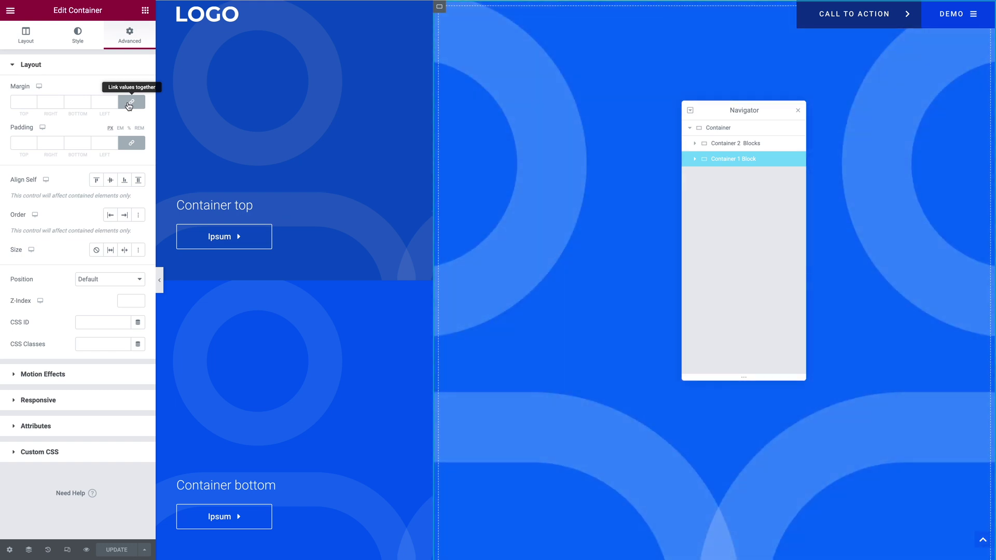
left_click(105, 101)
type("0")
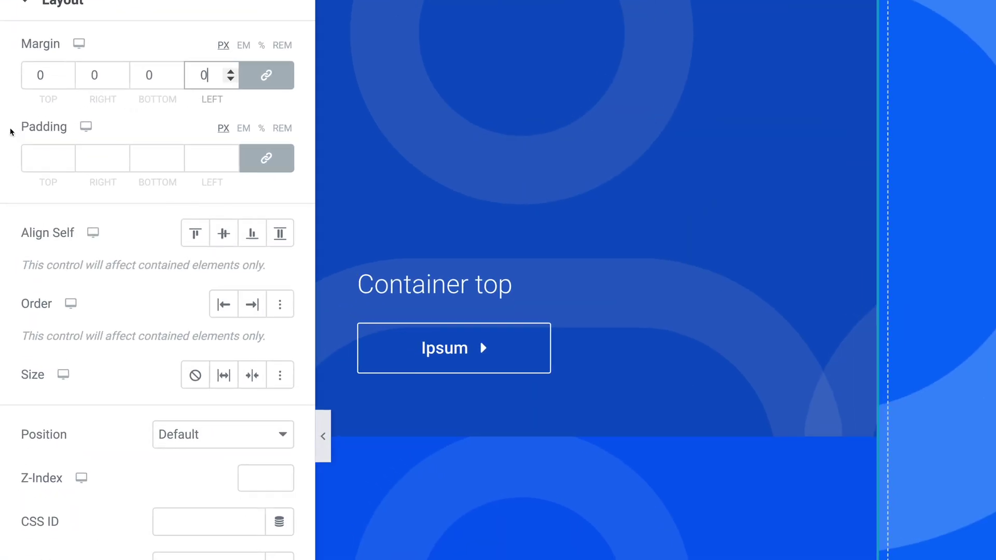
left_click(266, 158)
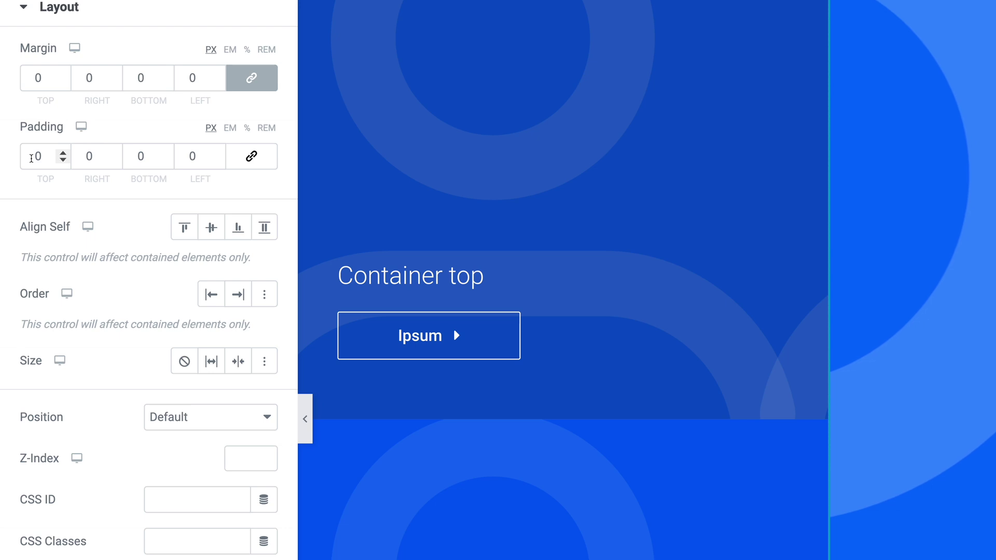
left_click(79, 164)
type("6")
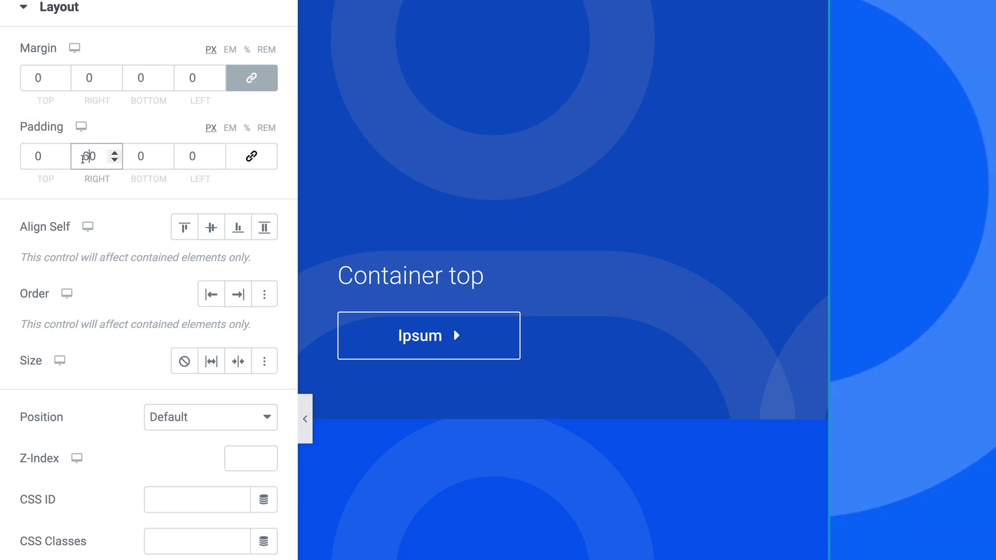
key("Tab")
type("80")
key("Tab")
mouse_move(80, 126)
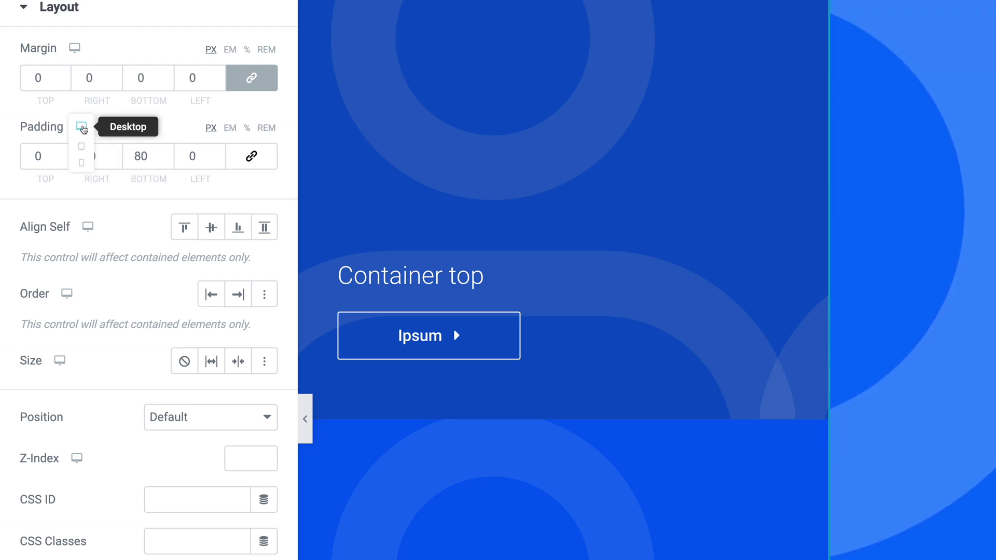
left_click(81, 152)
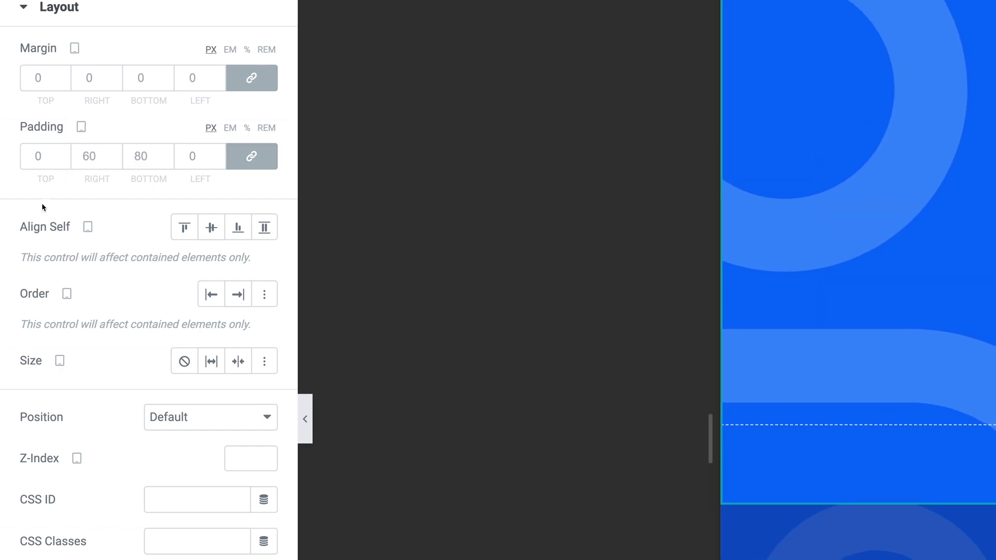
left_click(28, 155)
type("4")
key("Tab")
type("40")
key("Tab")
type("60")
key("Tab")
type("40")
- Set Container 1 Block's mobile padding to 0 top, 20 right, 40 bottom and 20 left, in pixels
left_click(81, 127)
left_click(81, 150)
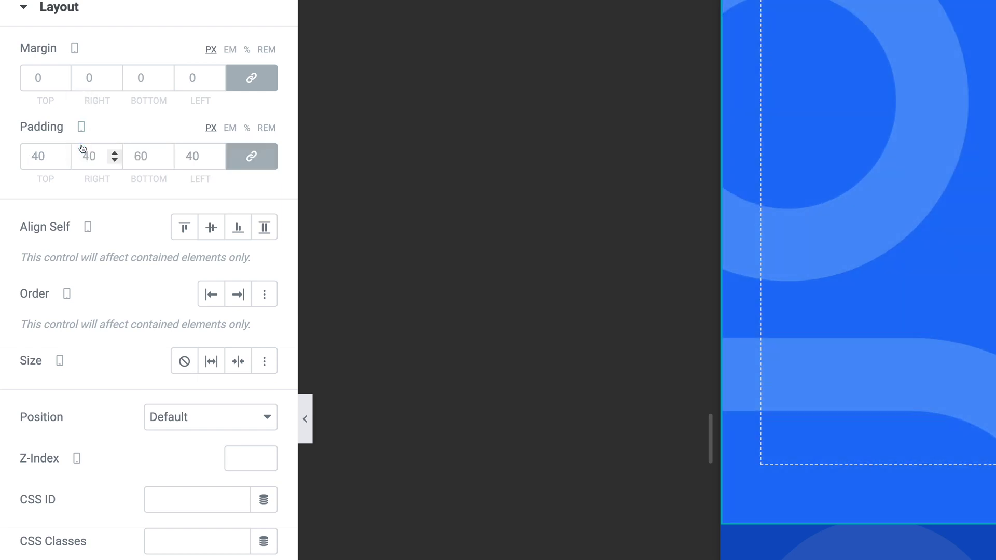
left_click(251, 157)
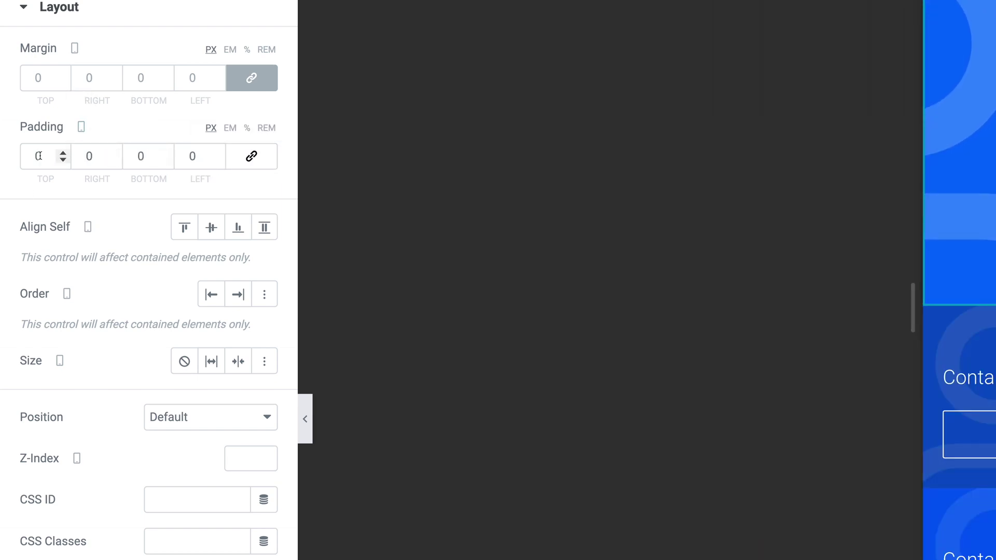
left_click(80, 157)
type("2")
key("Tab")
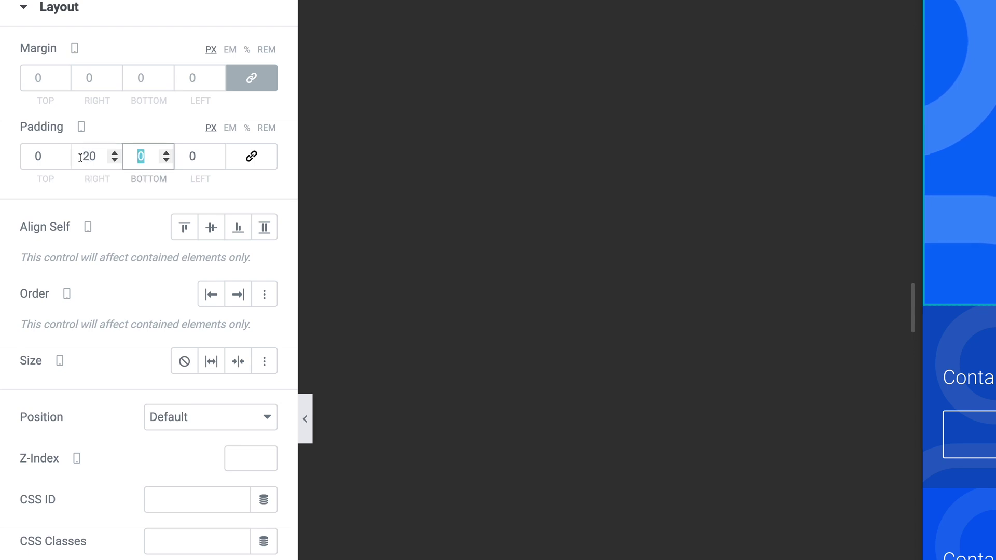
type("40")
key("Tab")
type("20")
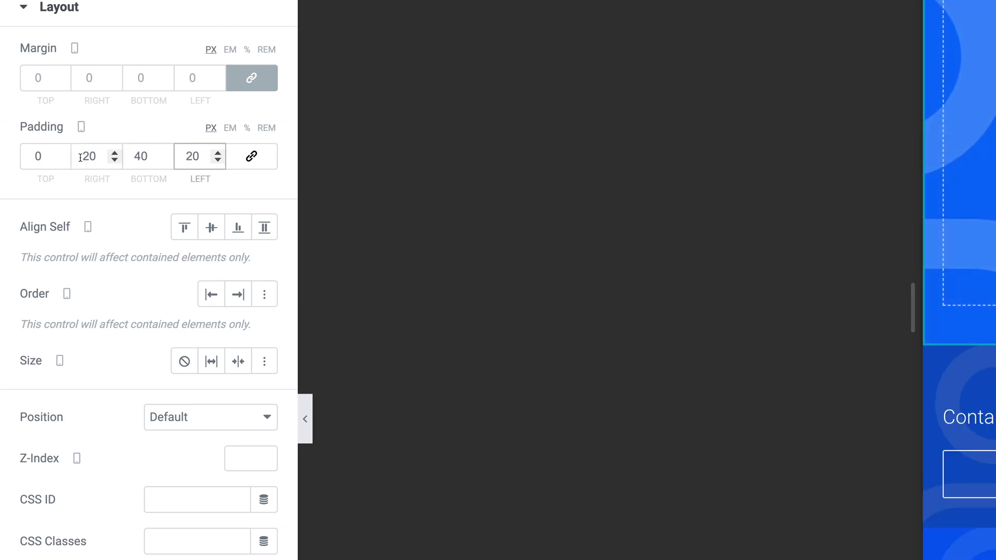
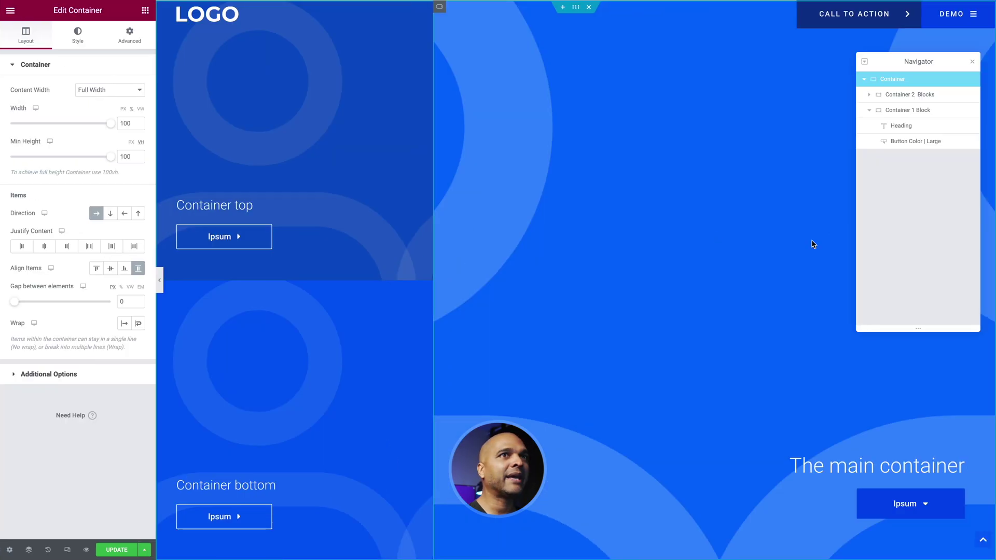
left_click(884, 114)
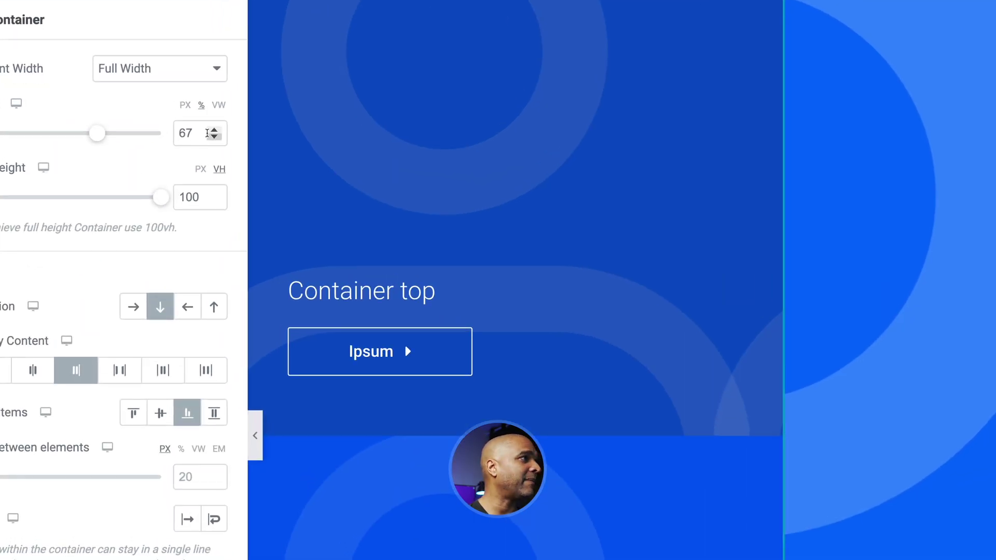
left_click(179, 126)
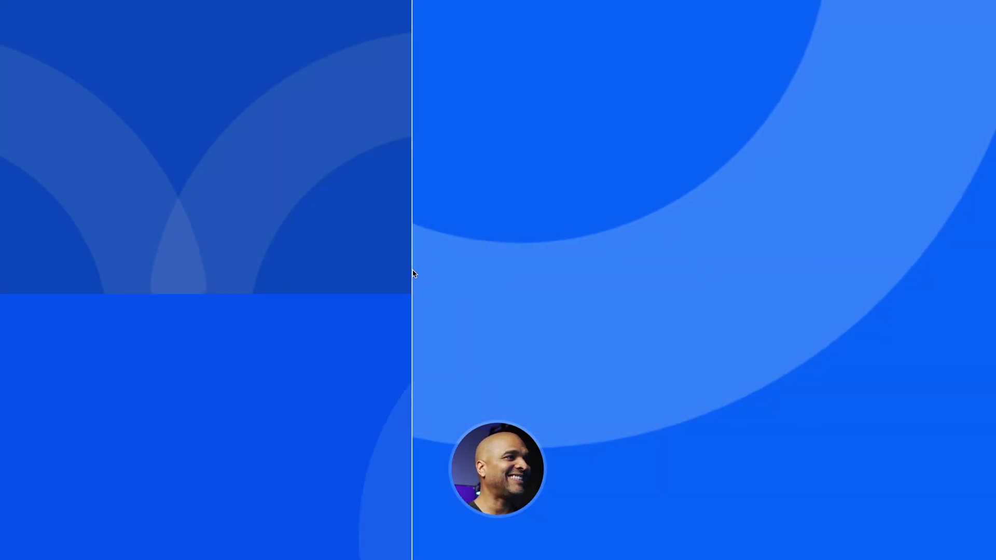
scroll(412, 274, "down", 2)
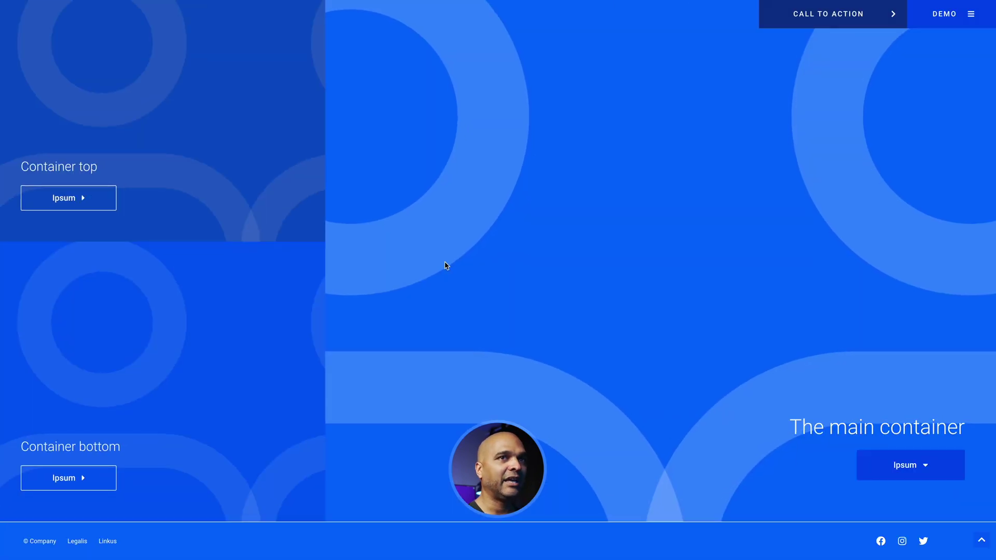
scroll(444, 266, "up", 1)
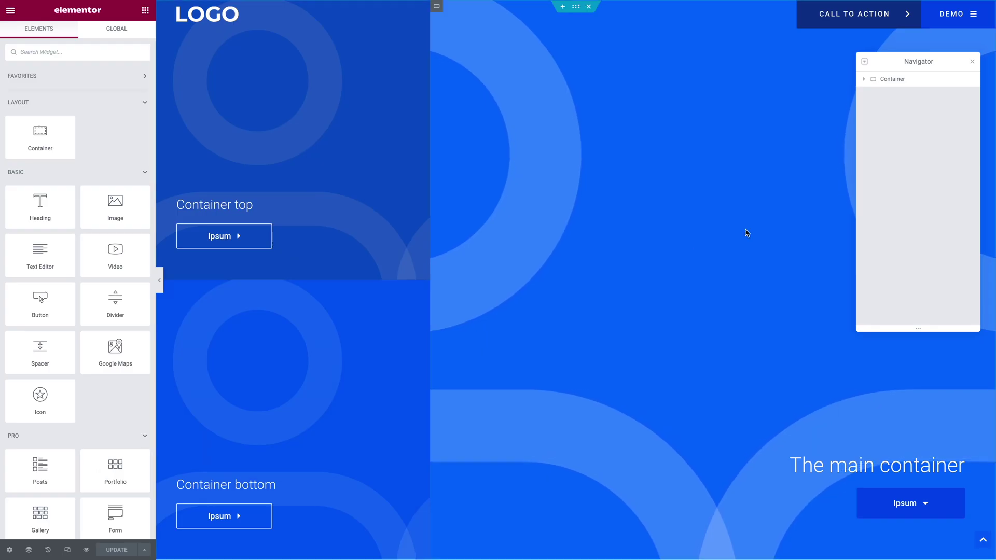
- Turn off the infinite loop and the Ken Burns effect for Container 1 Block's slideshow background
left_click(864, 80)
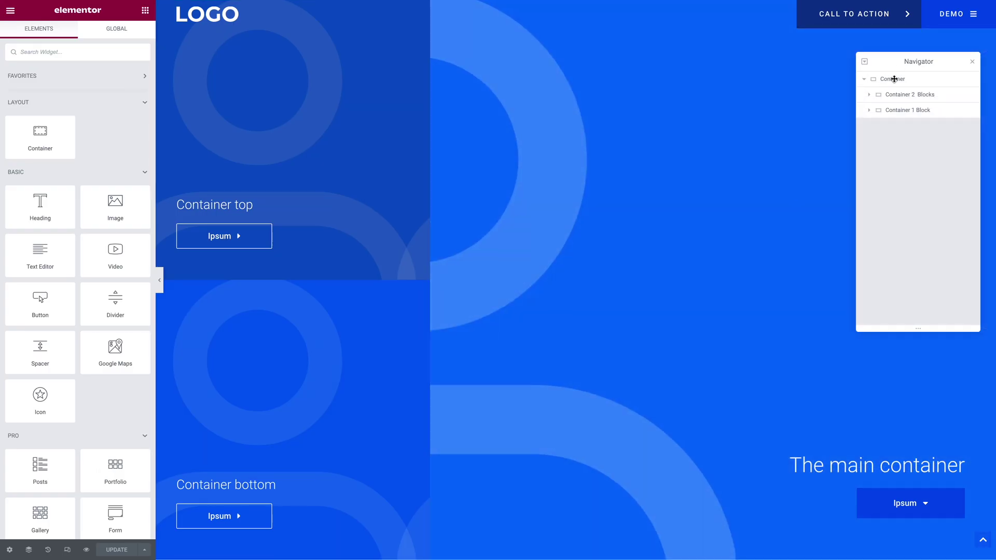
left_click(892, 109)
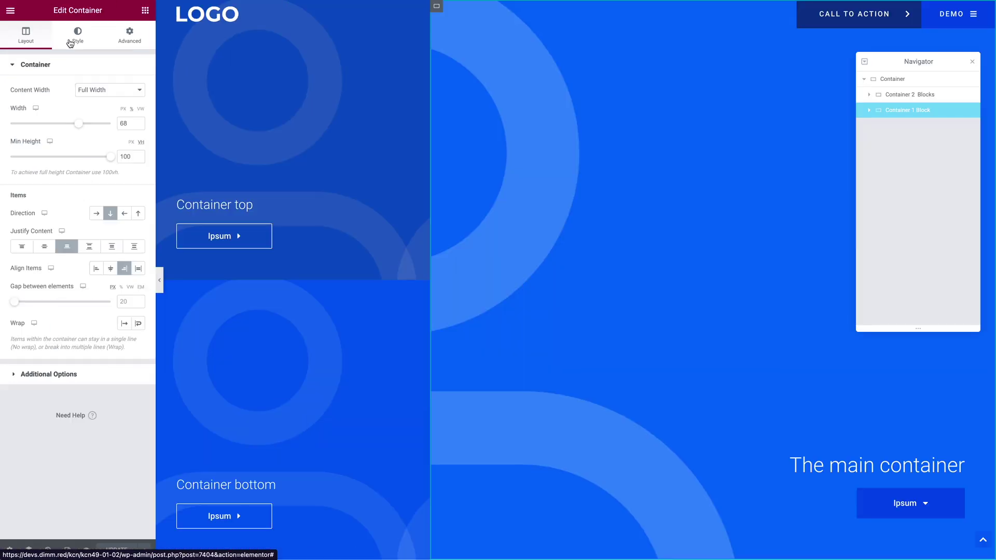
left_click(70, 41)
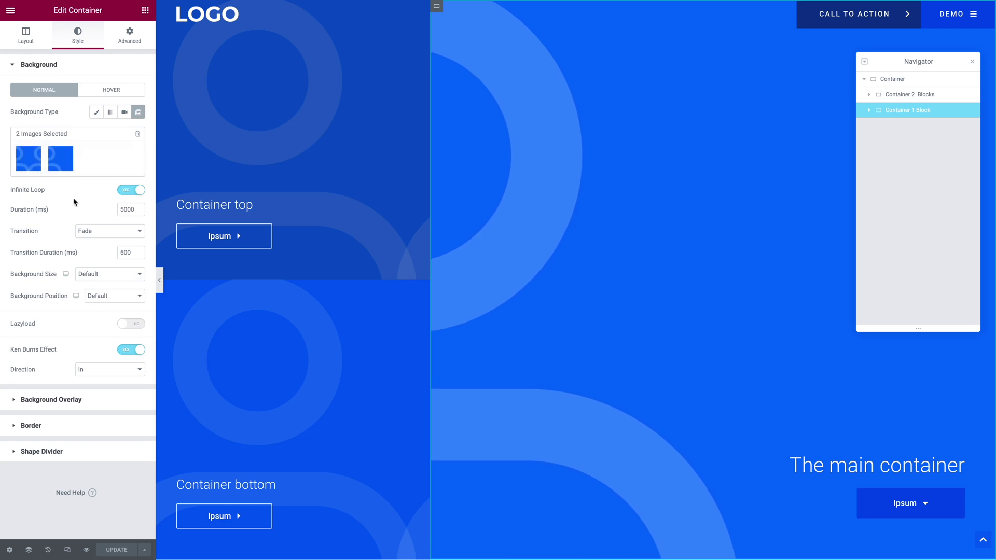
left_click(139, 190)
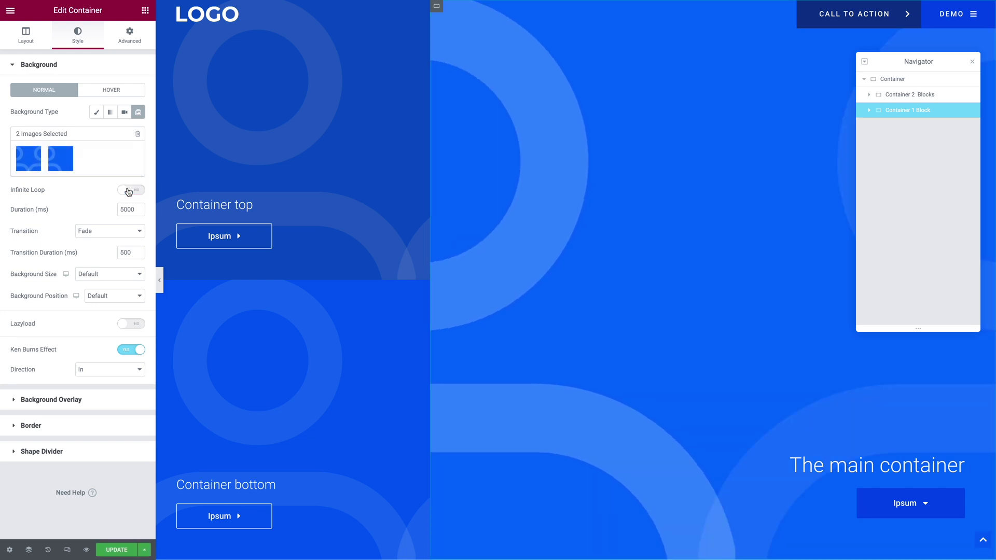
left_click(129, 351)
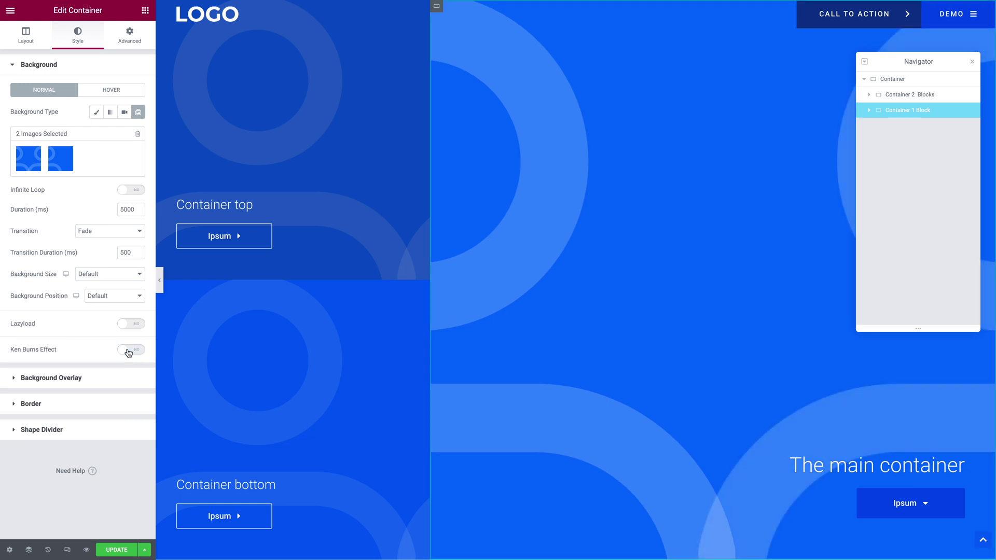
- Rename the outermost container as Main Container A in the page structure
left_click_drag(883, 63, 706, 95)
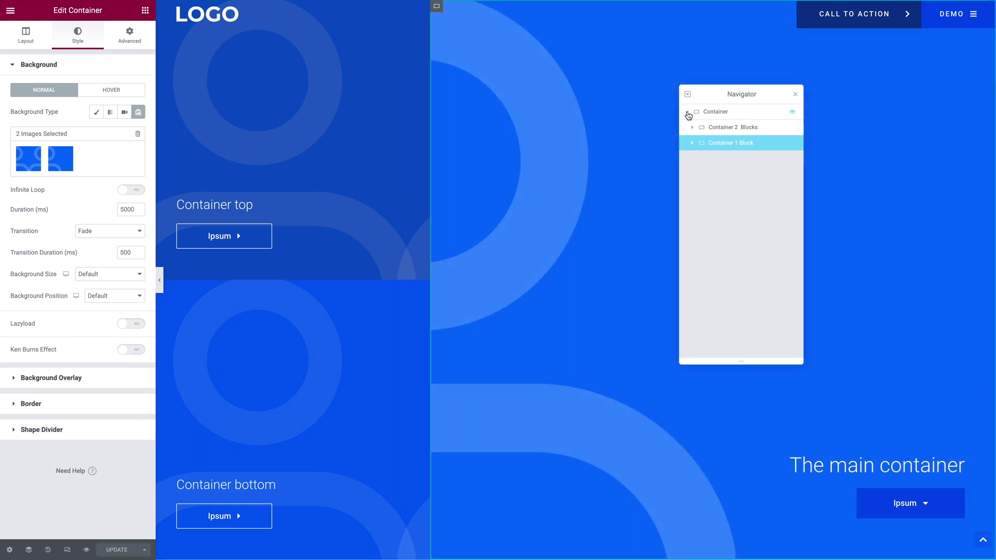
left_click(687, 112)
double_click(714, 113)
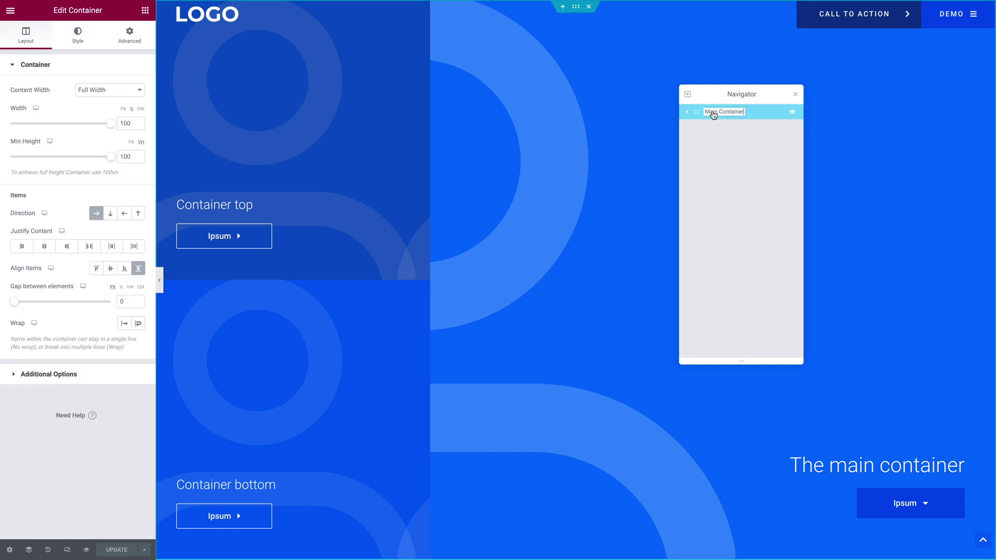
type("Main Container A")
key("Return")
- Duplicate Main Container A twice, giving three copies of the hero layout
right_click(728, 117)
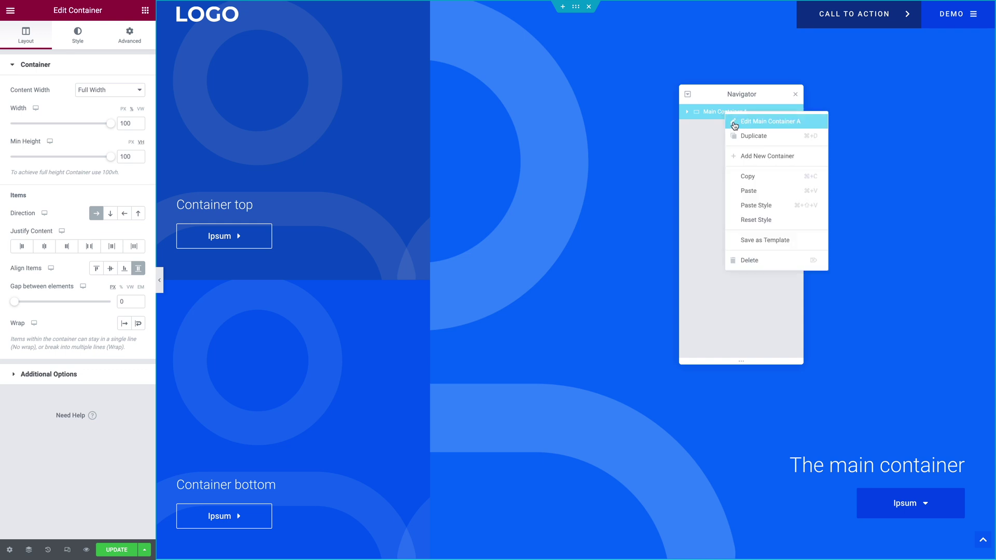
left_click(726, 134)
right_click(726, 131)
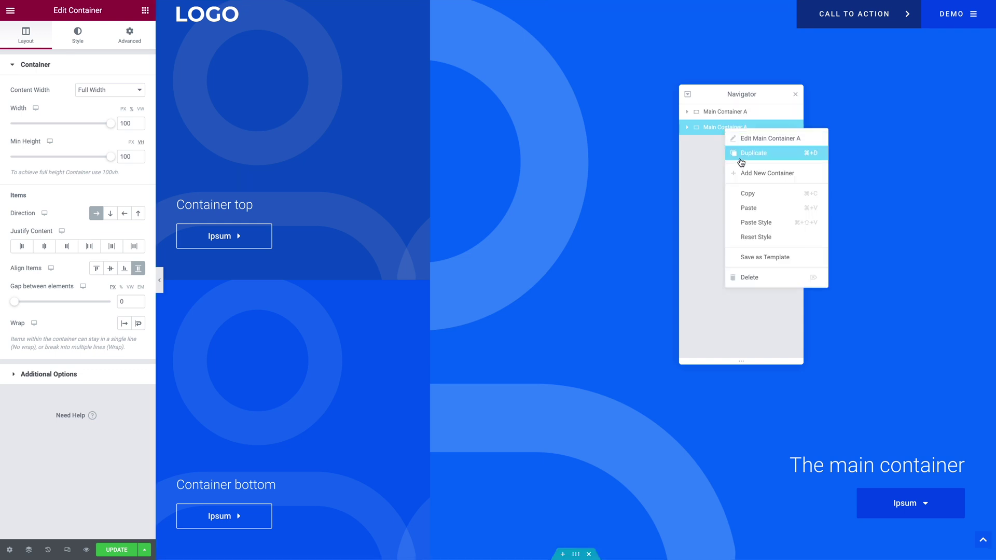
left_click(741, 153)
- Rename the second hero container as Main Container B and the third as Main Container C
double_click(738, 128)
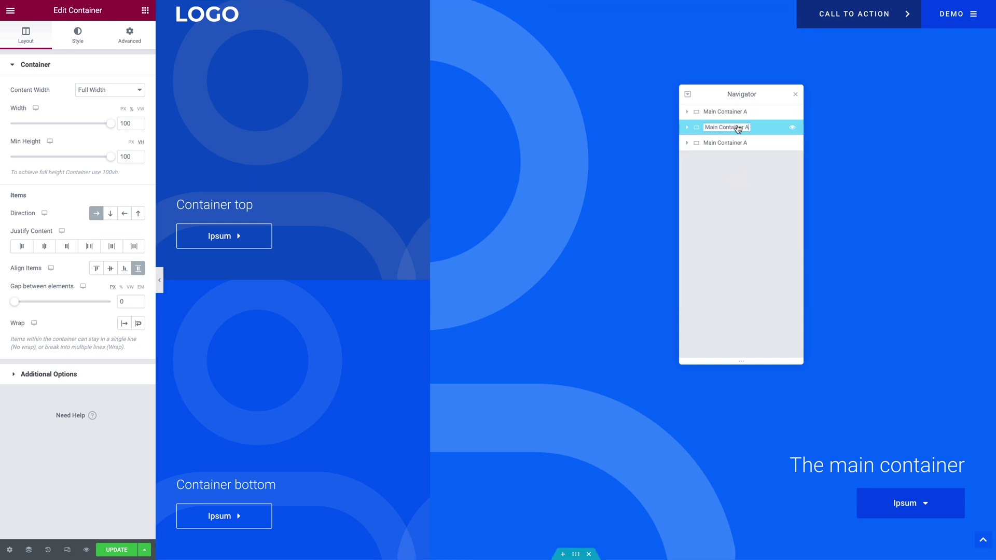
double_click(729, 140)
type("Main Container")
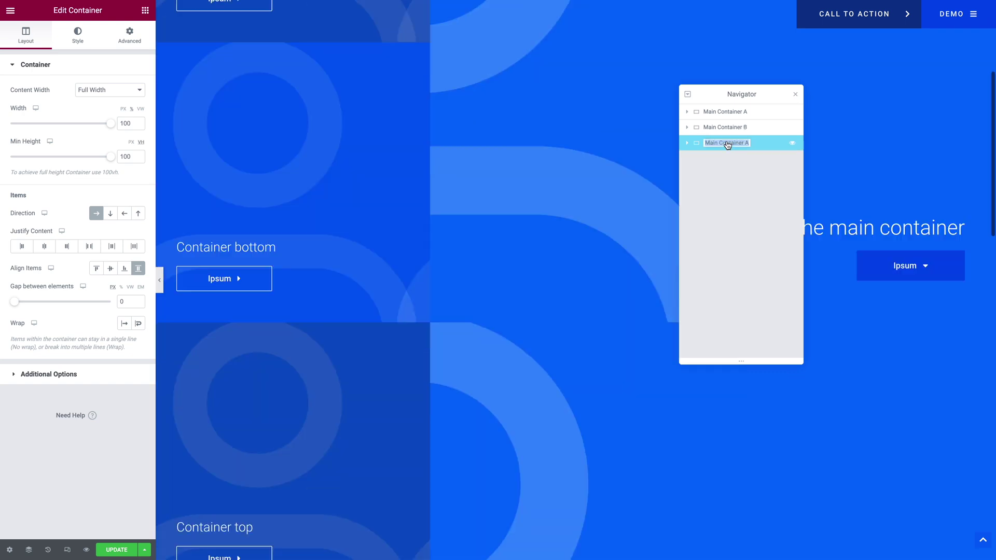
type(" C")
key("Return")
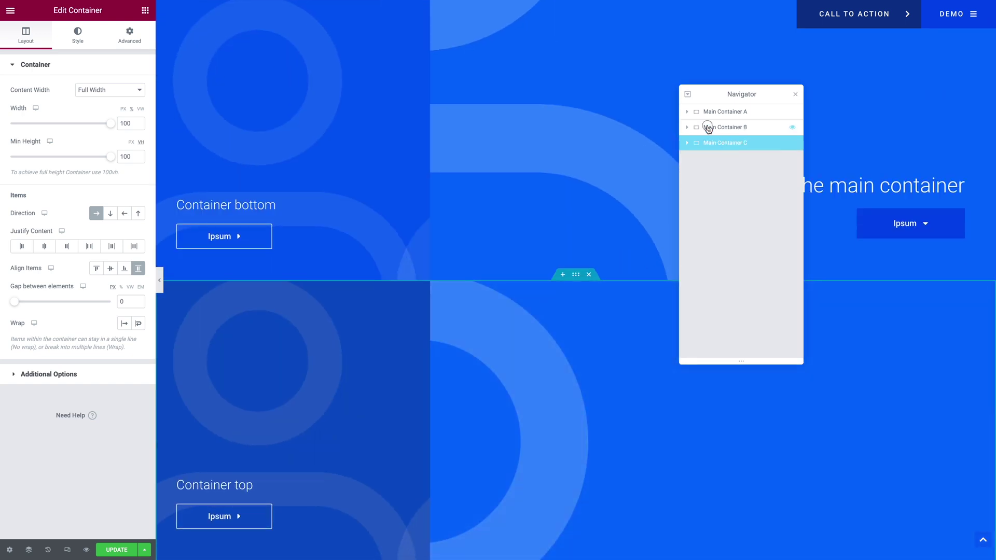
- In Main Container B, set Container 2 Blocks' width to 50% and Container 1 Block's width to 51%
left_click(709, 128)
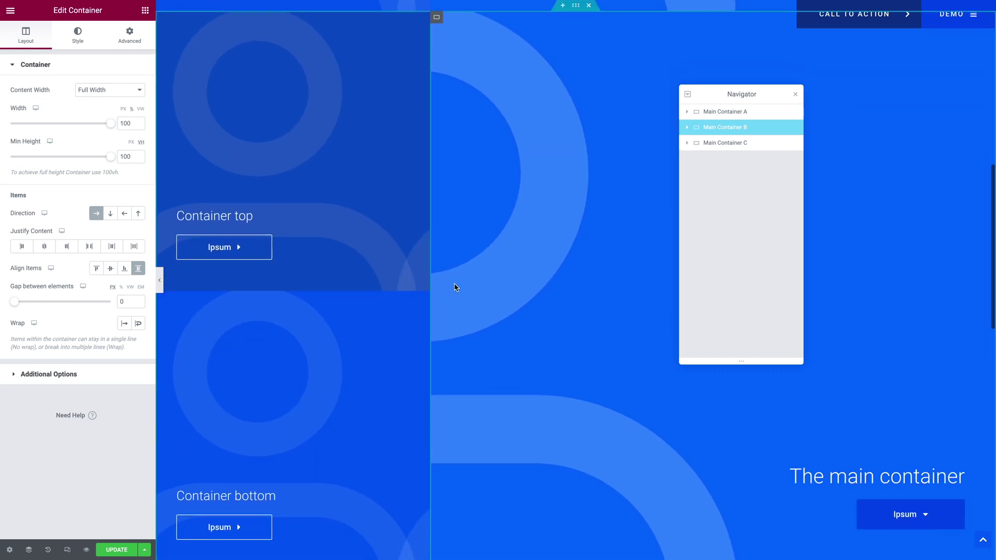
scroll(455, 287, "down", 1)
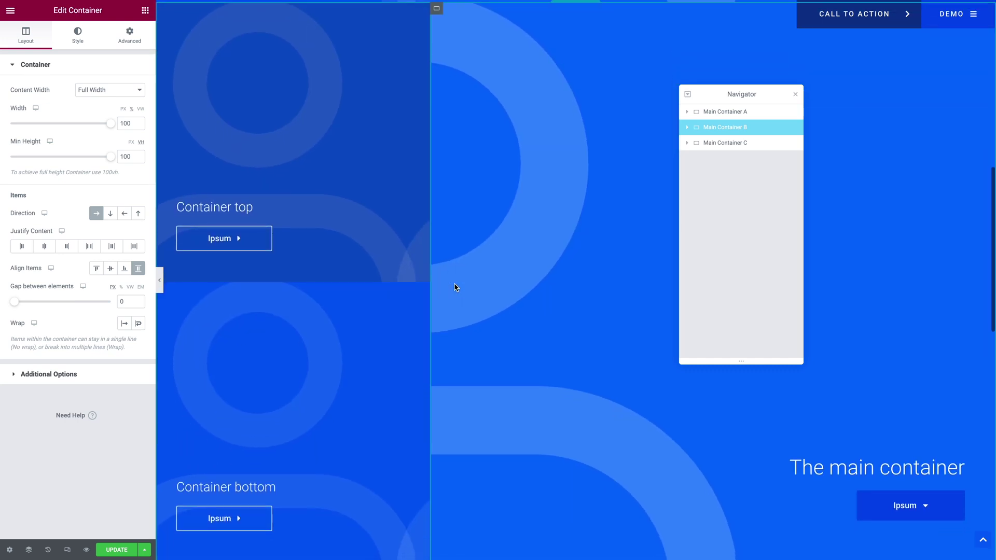
left_click(687, 127)
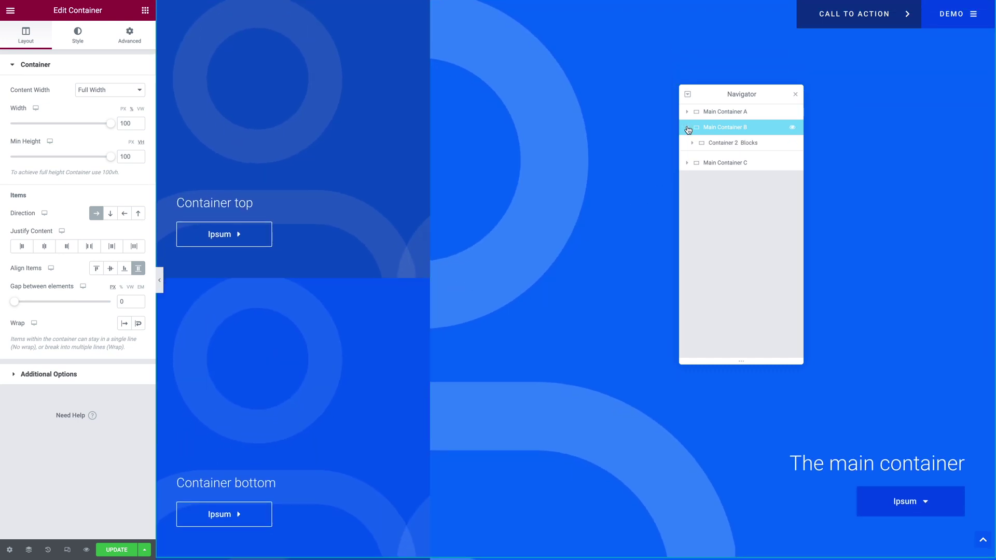
left_click(716, 148)
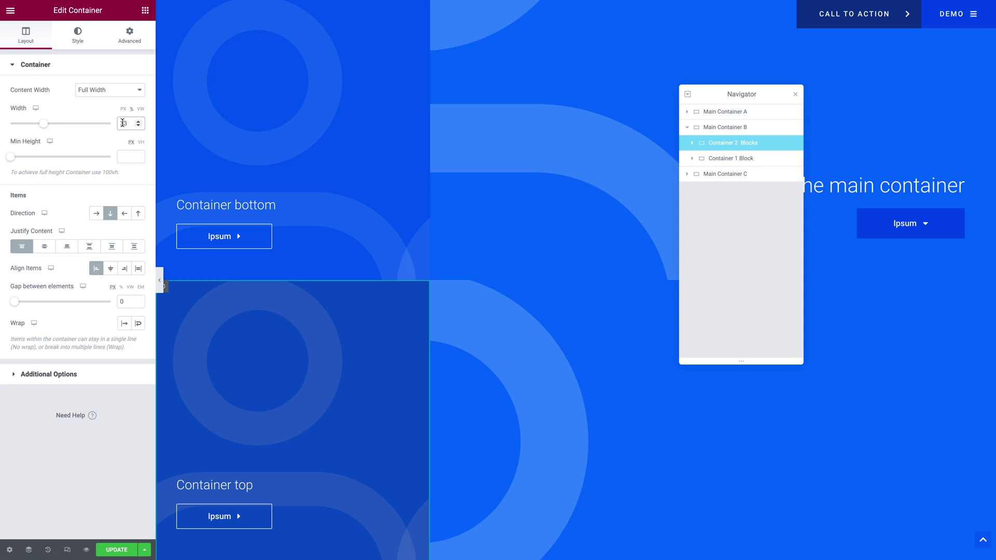
type("50")
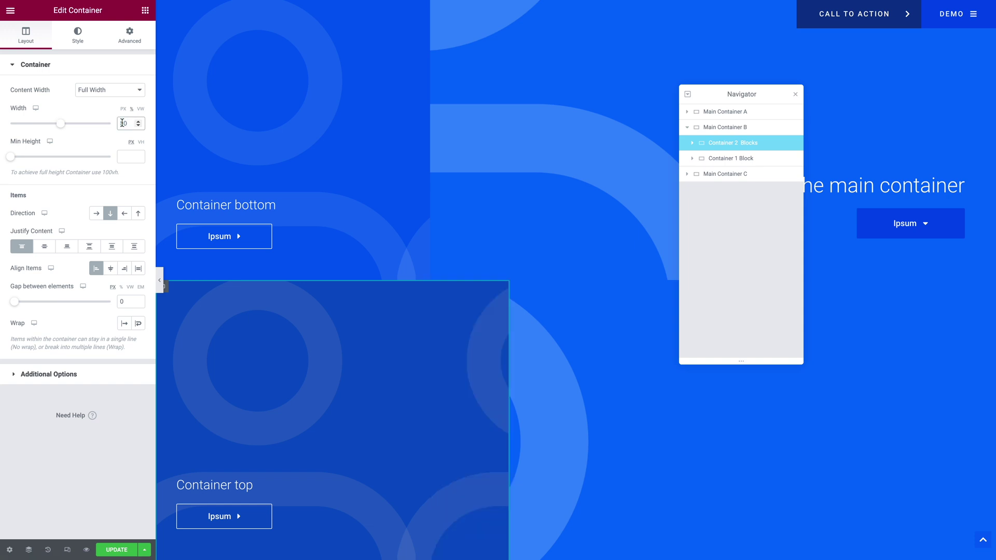
left_click(736, 158)
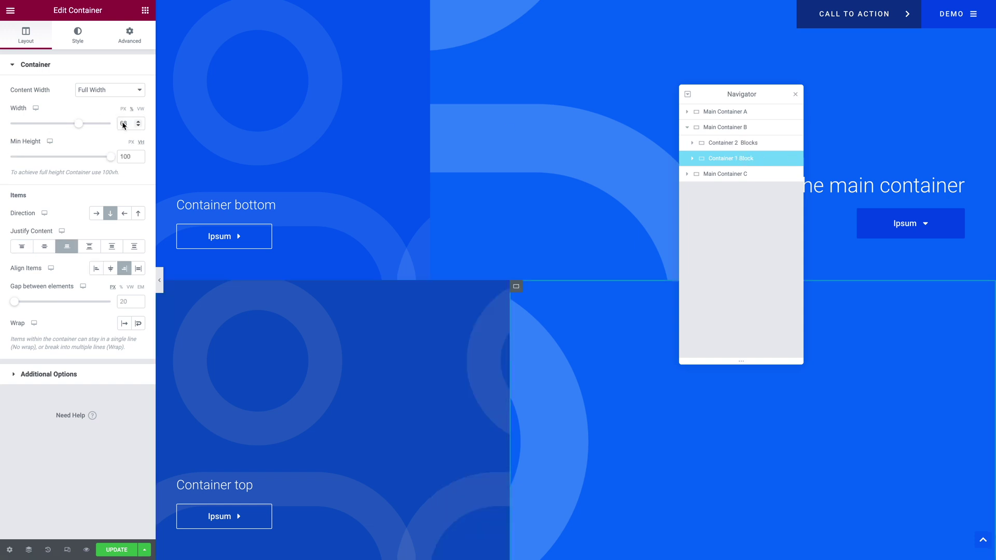
type("50")
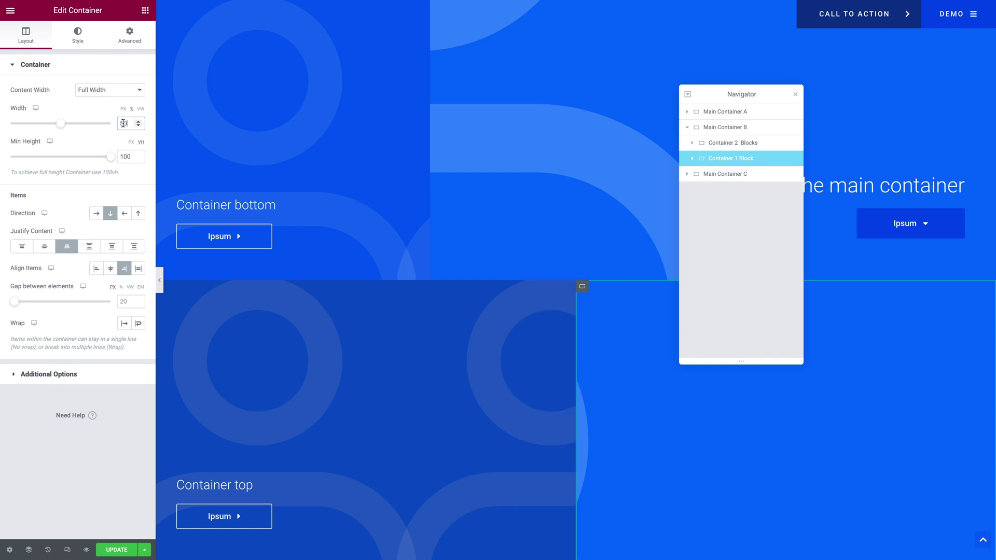
key("Up")
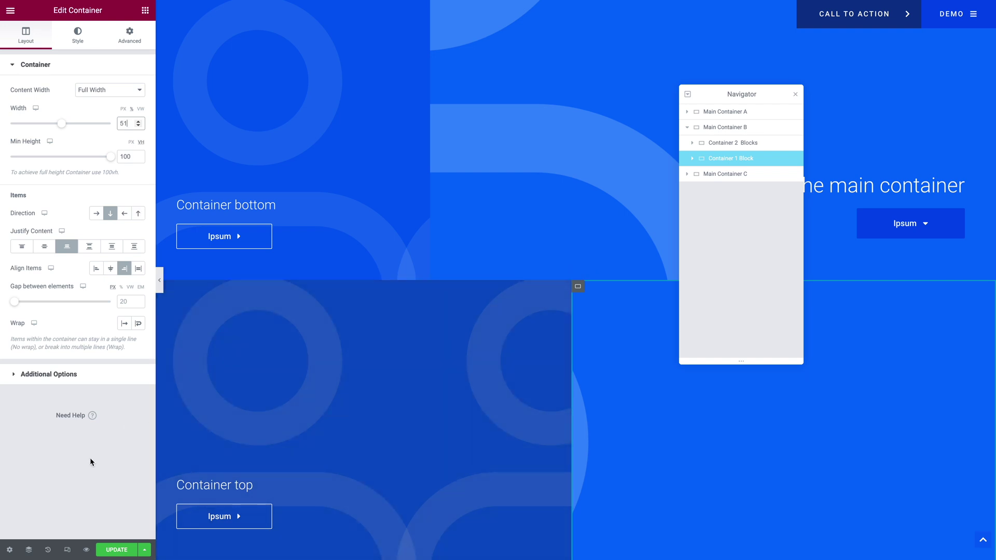
- Hide Main Container A and Main Container C in the editor
mouse_move(778, 114)
left_click(791, 113)
left_click(792, 175)
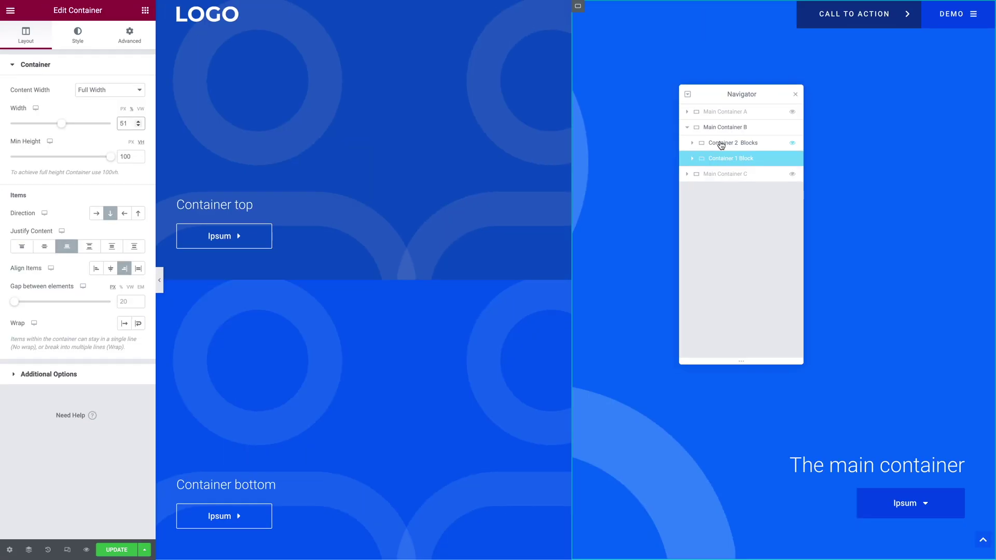
- Set Container 2 Blocks' direction to horizontal row and the min height of Container Top and Container Bottom to 100 vh
left_click(721, 143)
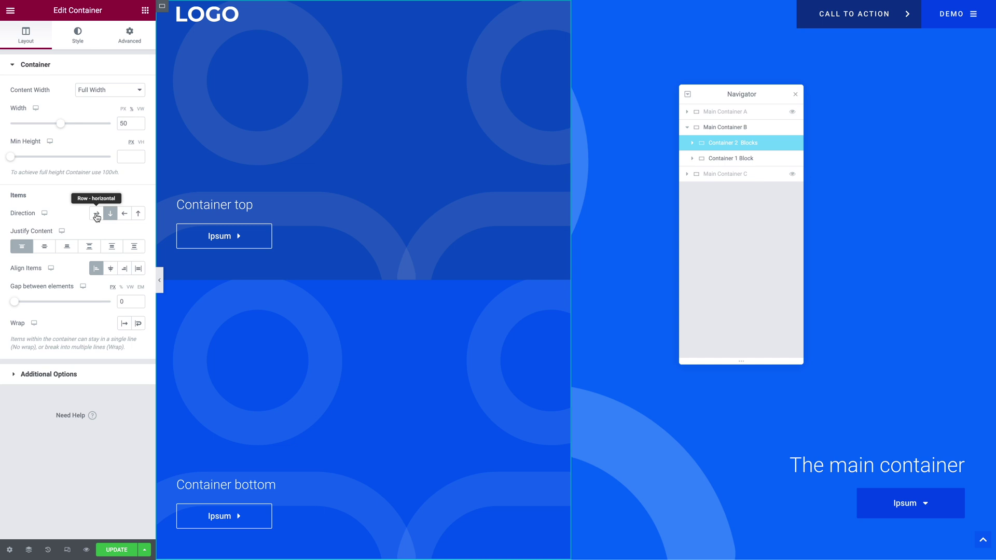
left_click(96, 214)
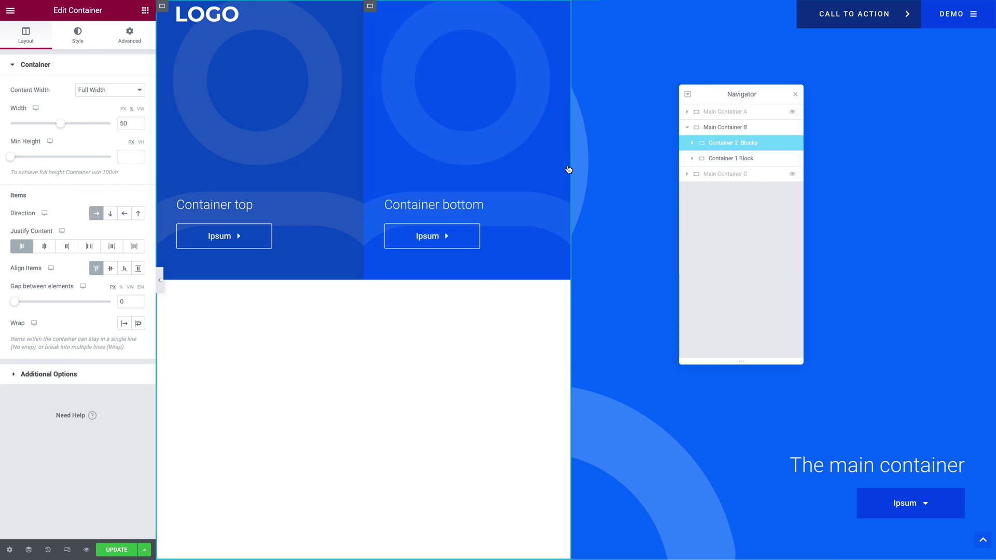
left_click(693, 144)
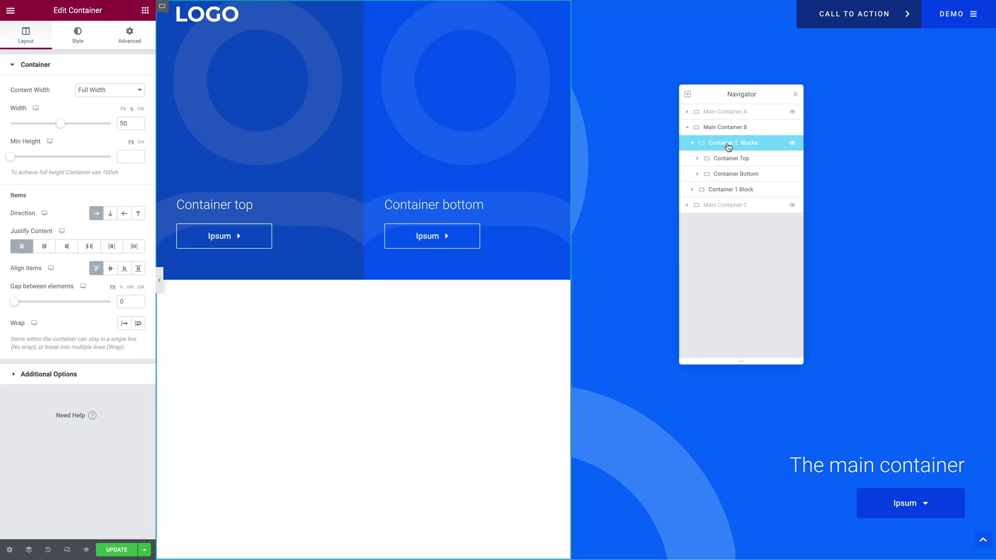
left_click(732, 161)
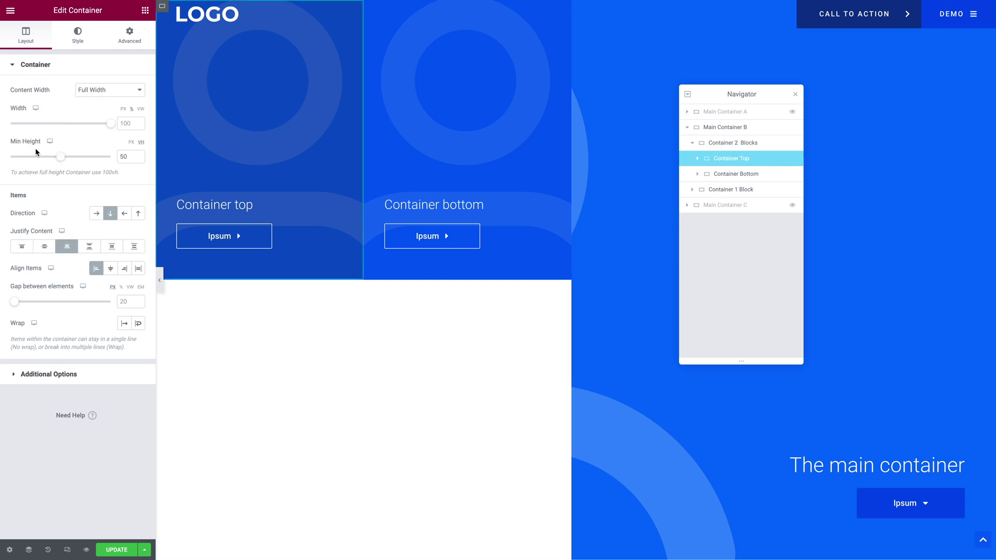
left_click_drag(60, 160, 125, 173)
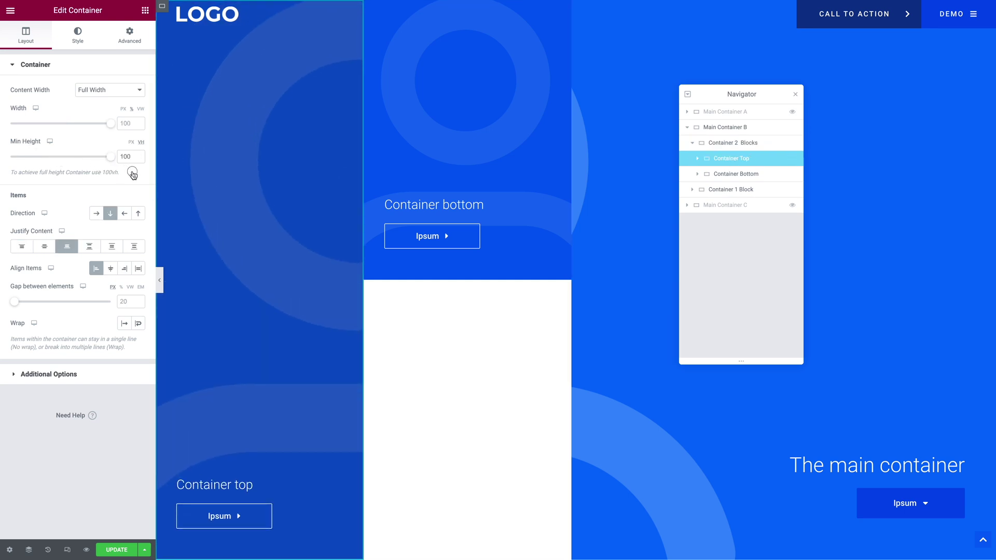
left_click(731, 177)
left_click_drag(62, 160, 126, 166)
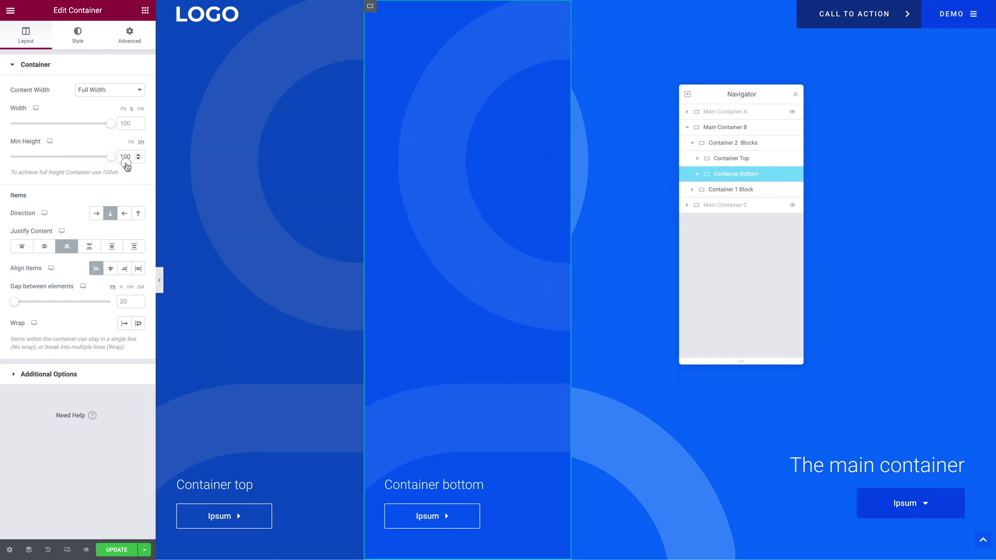
- Move Main Container B above Main Container A and check its desktop layout at full width
left_click_drag(733, 130, 731, 110)
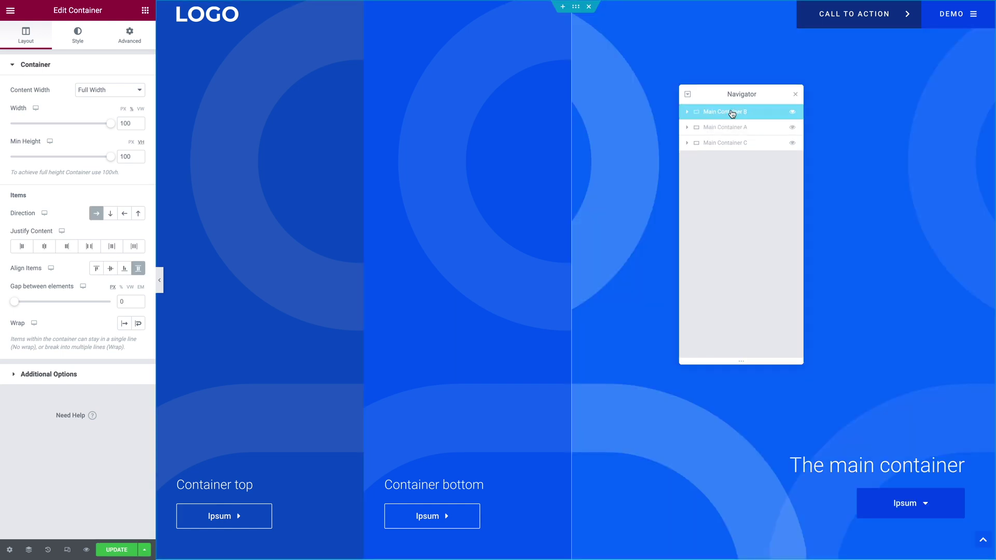
left_click(161, 280)
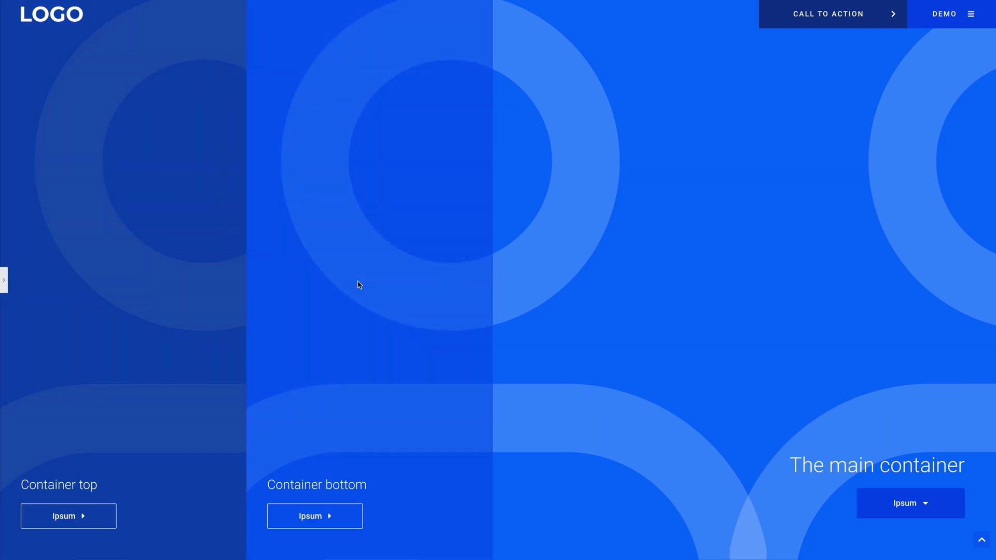
scroll(571, 261, "down", 2)
scroll(574, 262, "down", 2)
scroll(571, 258, "up", 4)
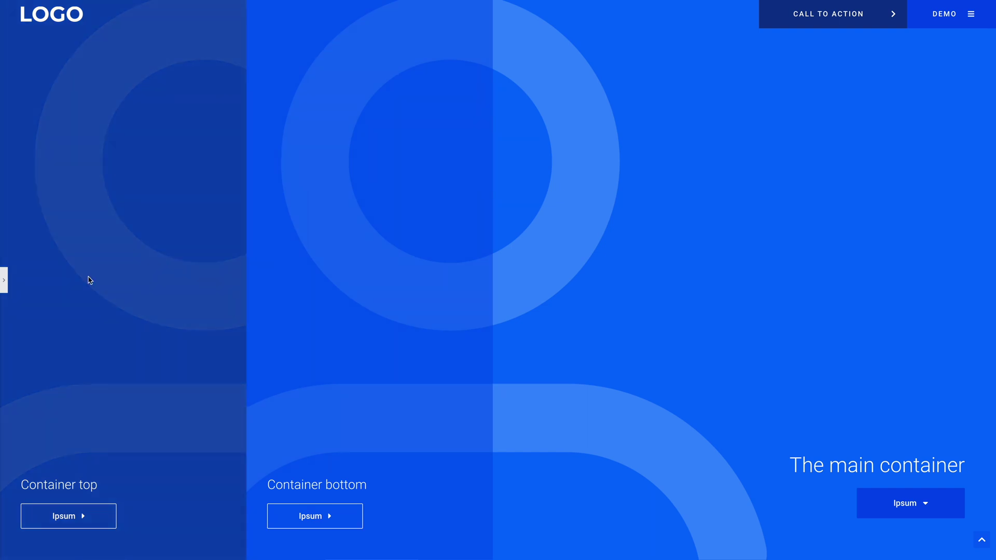
left_click(4, 286)
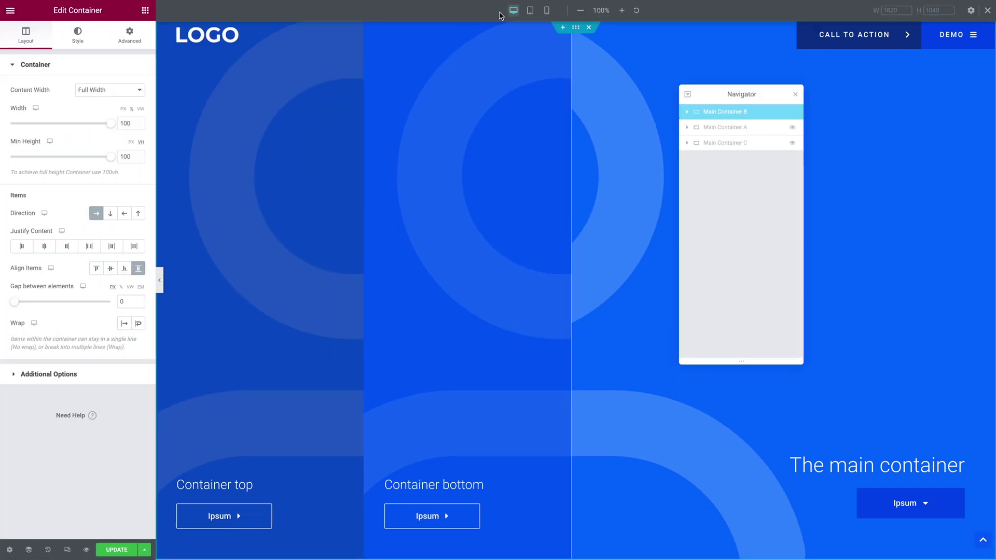
- Set the tablet direction of Main Container B's Container 2 Blocks to vertical column and check the mobile layout
left_click(529, 11)
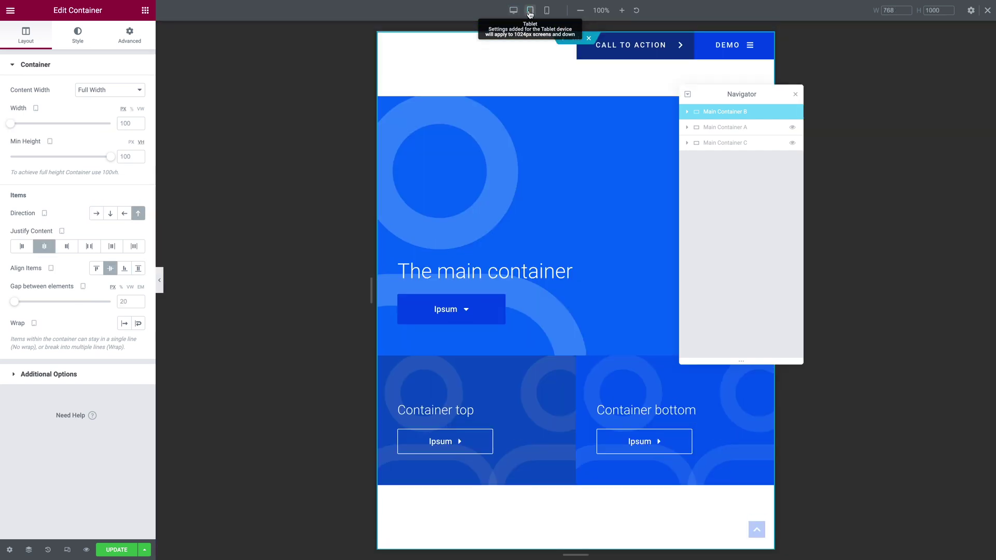
left_click(687, 112)
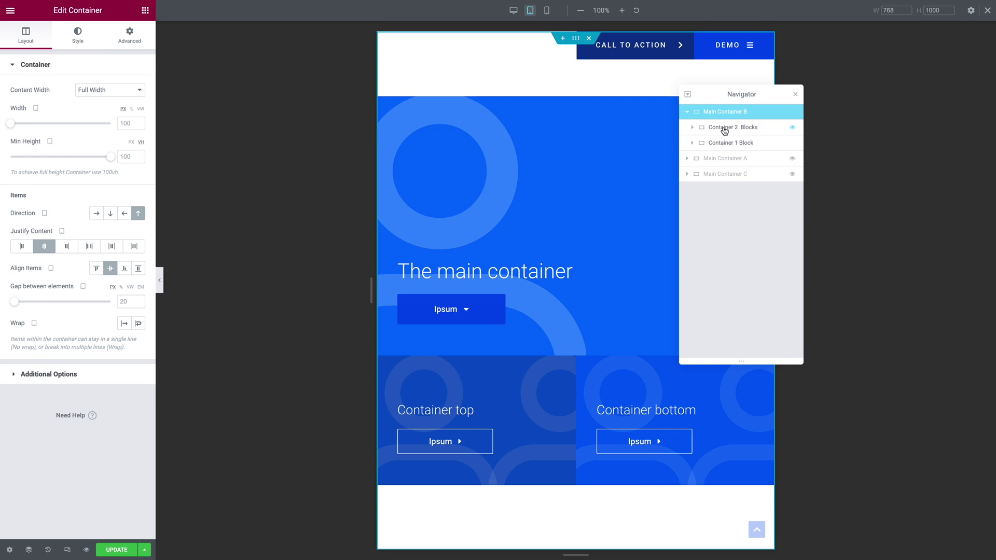
left_click(725, 131)
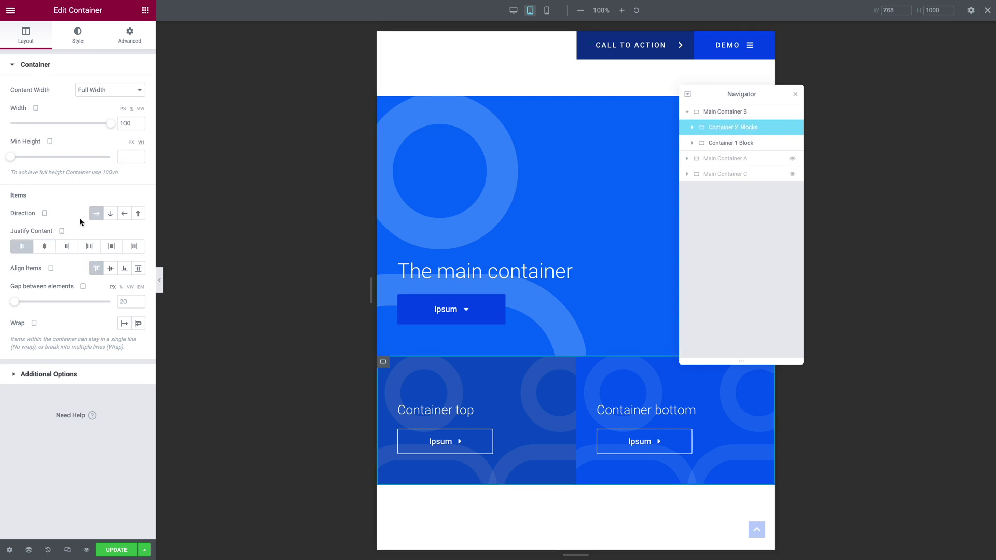
left_click(111, 214)
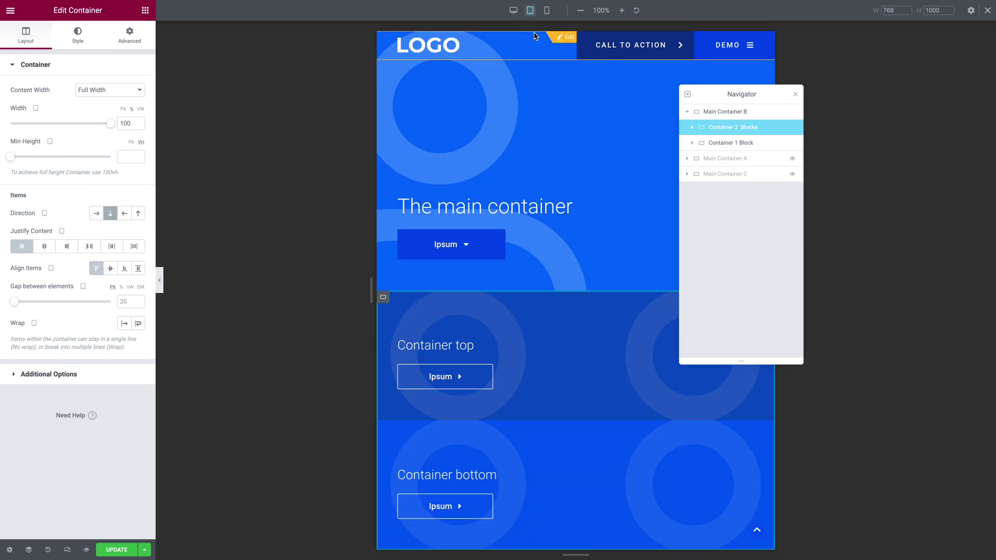
left_click(546, 11)
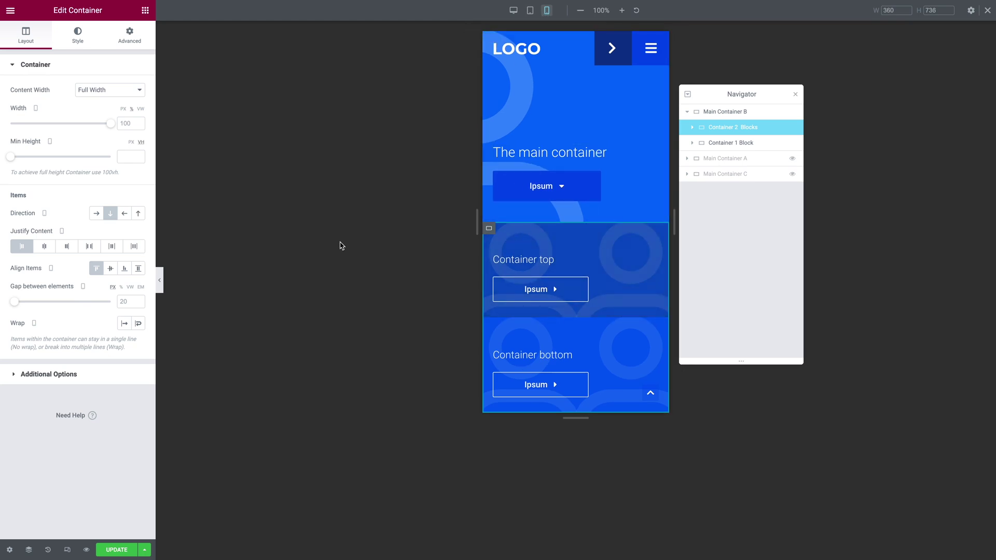
- Hide Main Container B, move Main Container C to first place and show it in the desktop view
left_click(687, 112)
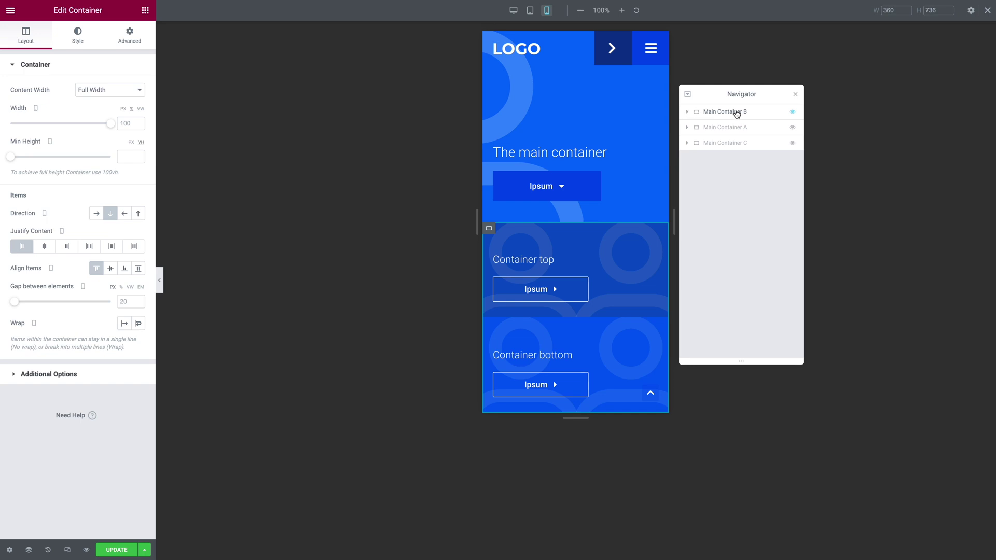
left_click(792, 113)
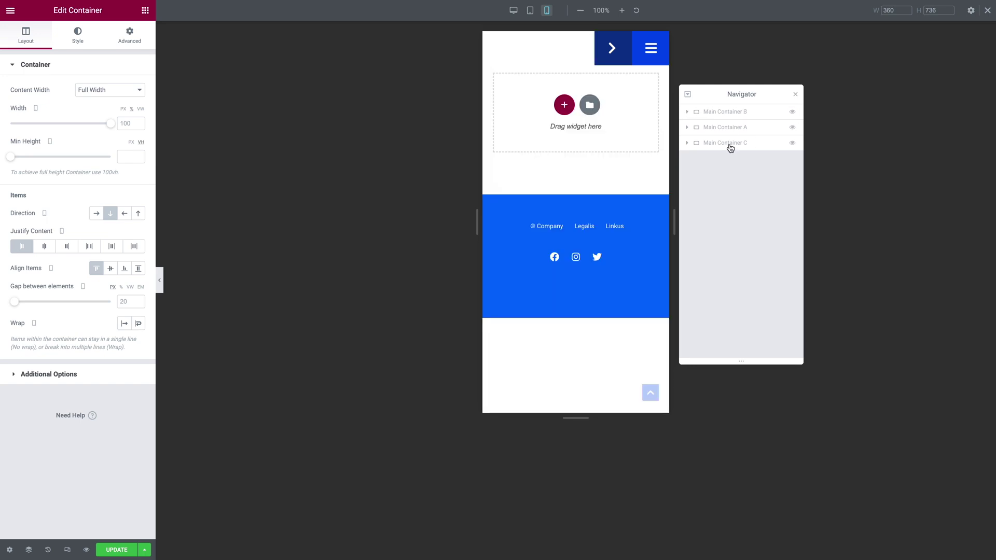
left_click_drag(730, 148, 730, 113)
left_click(793, 113)
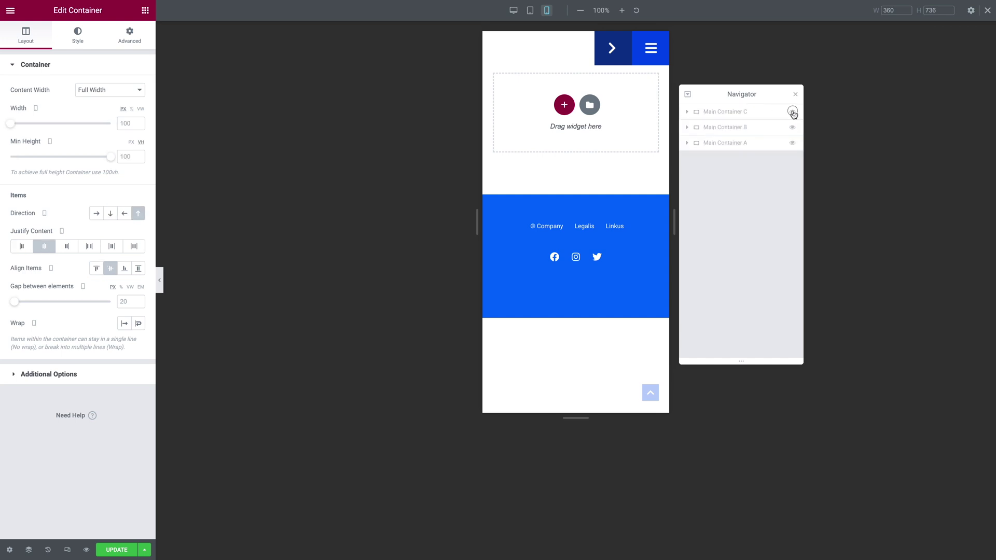
left_click(514, 11)
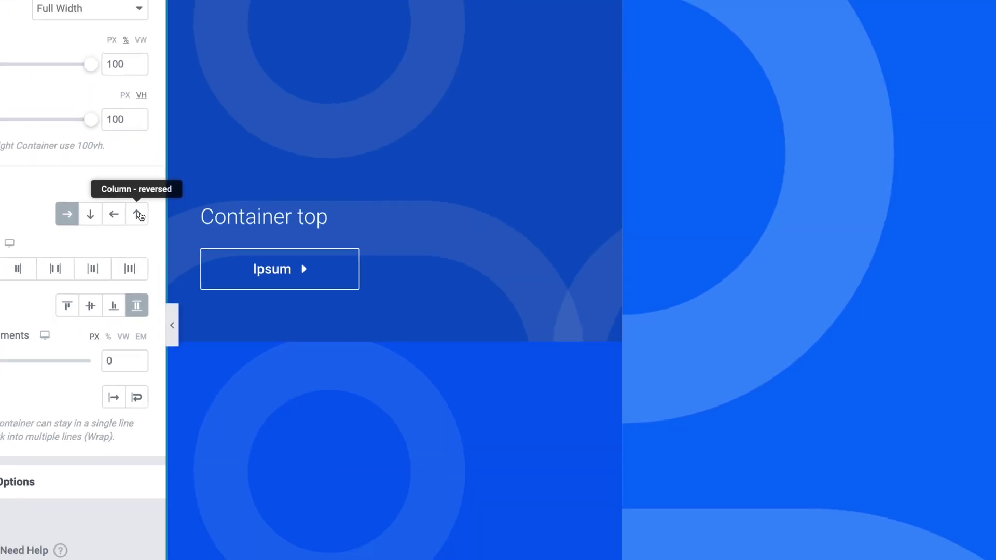
- Set Main Container C's direction to reversed column and the width of its Container 1 Block to 100%
left_click(137, 214)
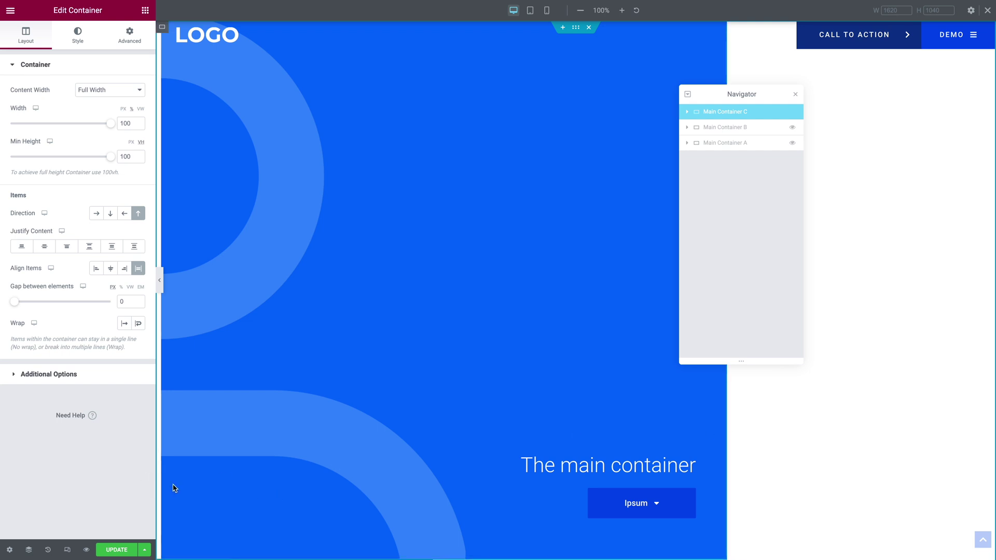
left_click(687, 112)
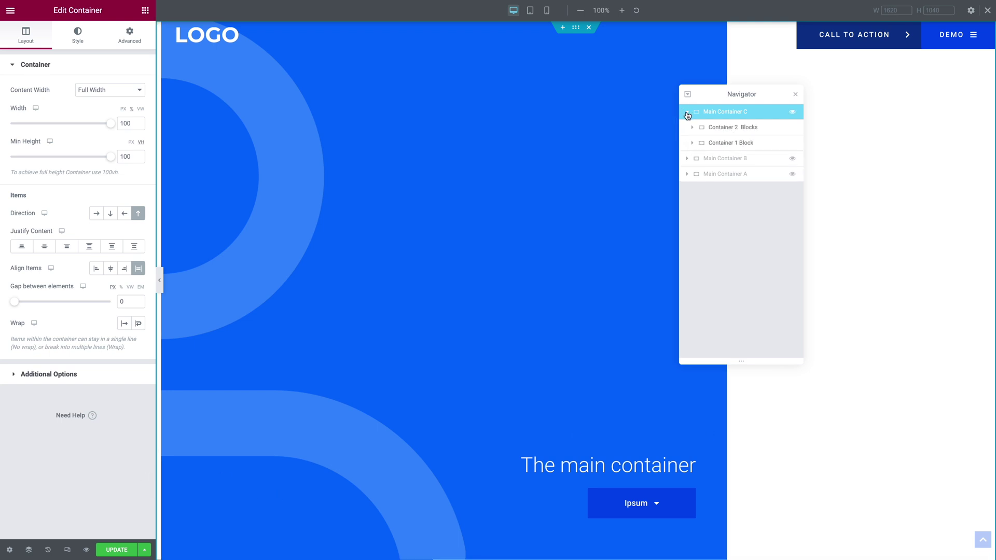
left_click(721, 144)
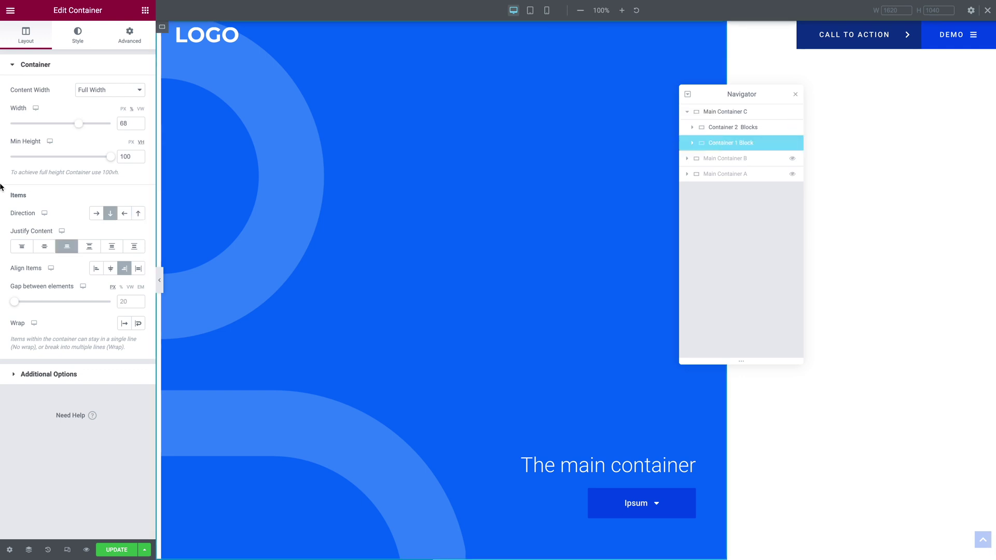
double_click(123, 123)
type("100")
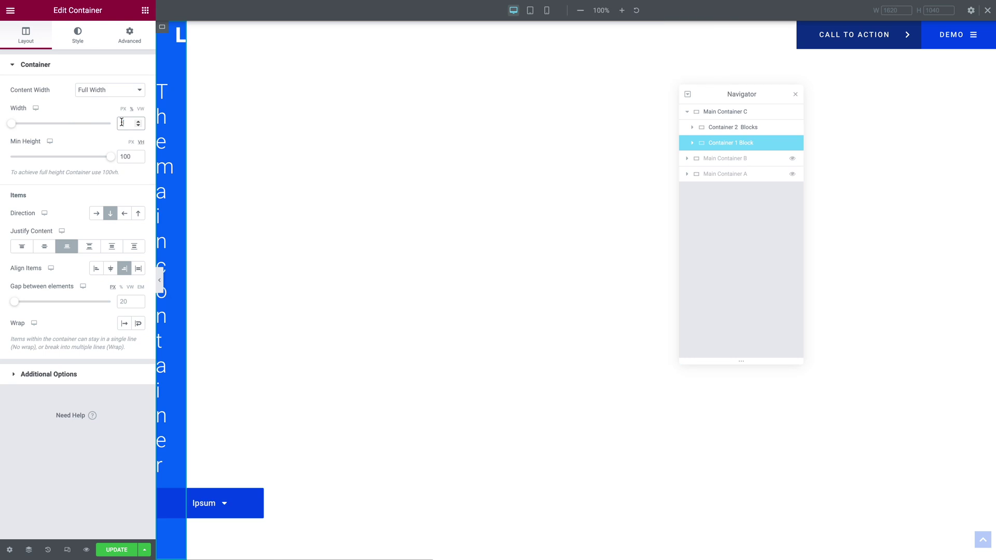
- Set the width of Main Container C's Container 2 Blocks to 100% and update the page
left_click(718, 127)
type("100")
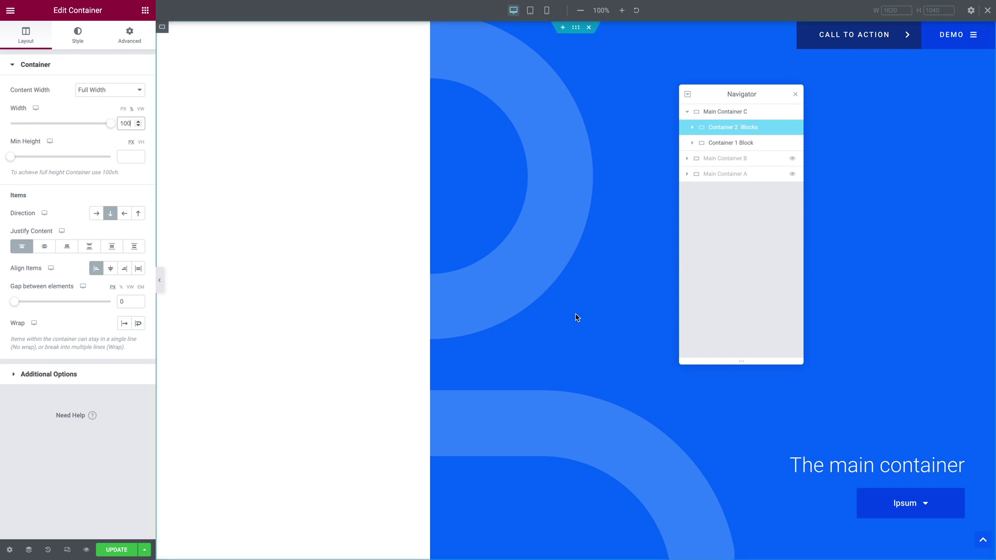
left_click(114, 550)
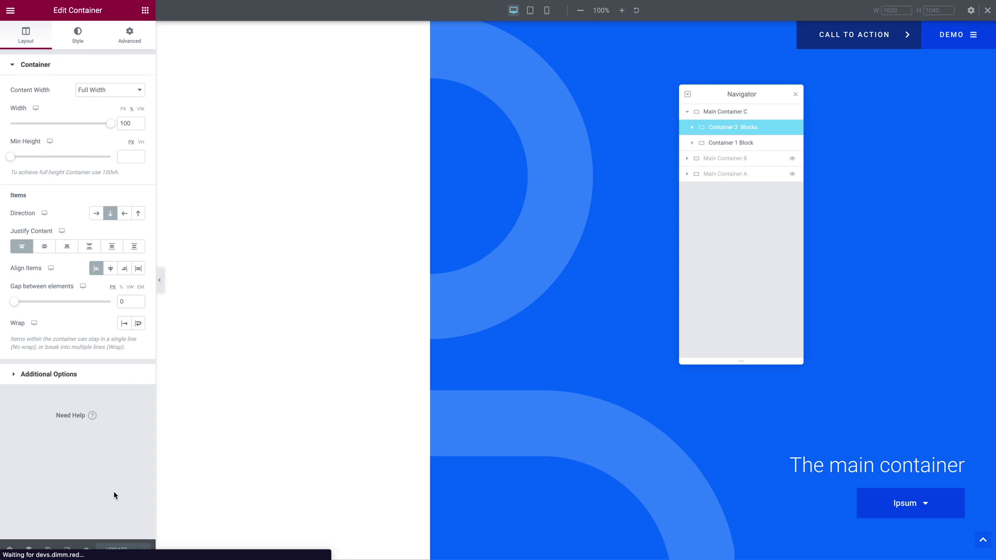
scroll(264, 427, "down", 5)
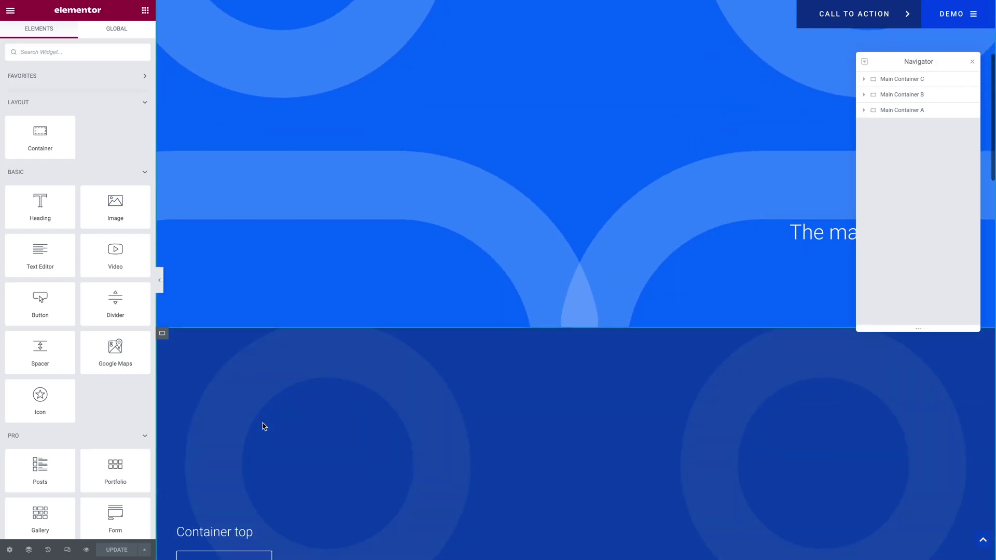
scroll(264, 427, "up", 5)
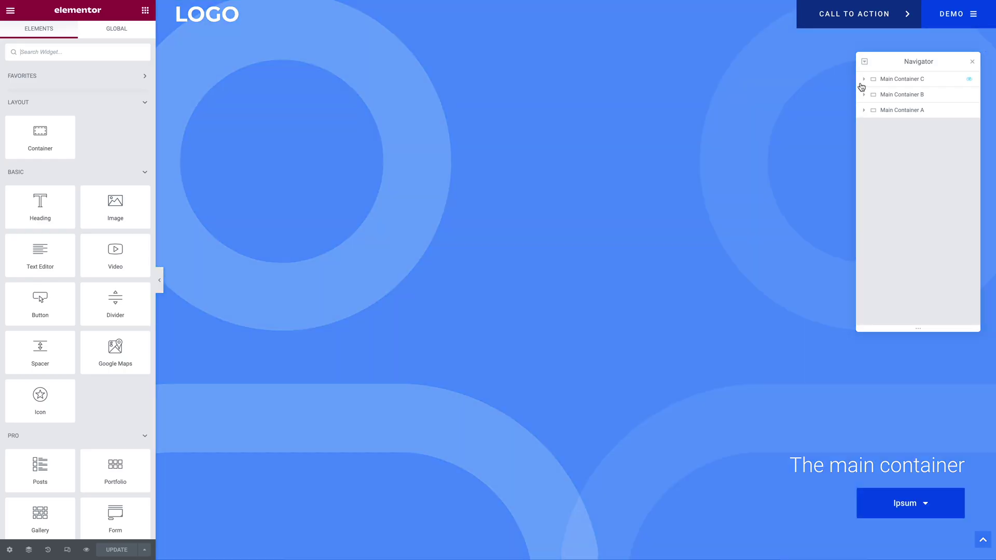
- Hide Main Container B and Main Container A again and move the Navigator away from the page edge
left_click(969, 95)
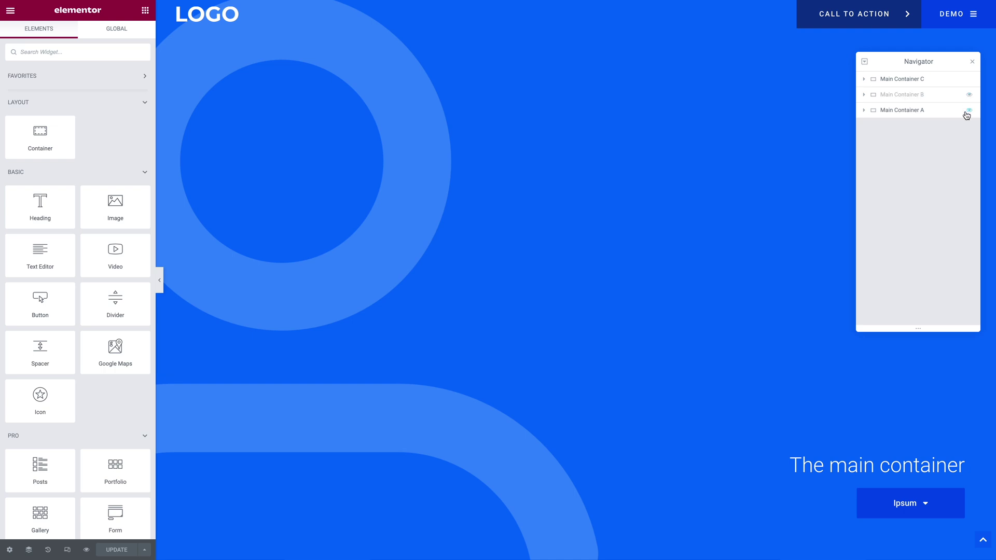
left_click(969, 110)
left_click_drag(893, 65, 858, 67)
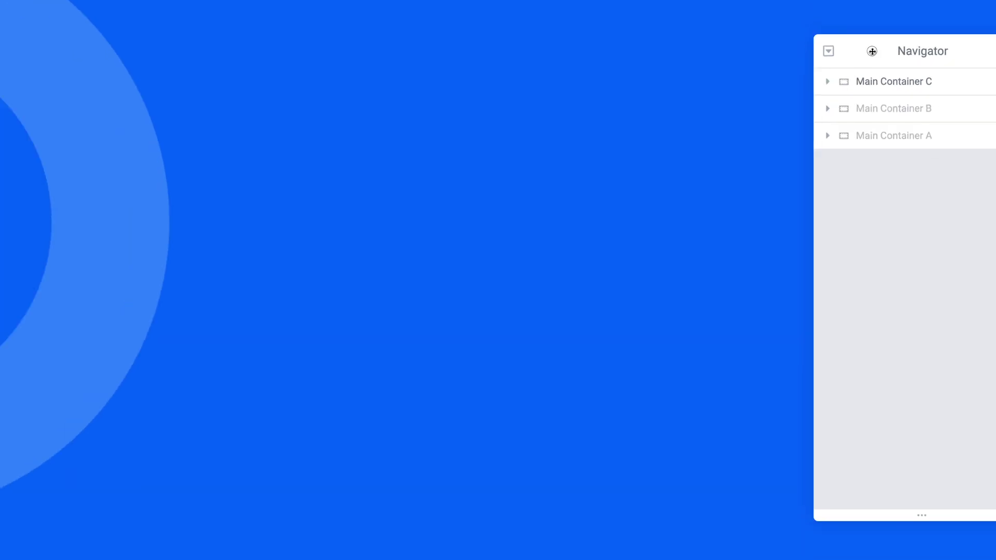
left_click_drag(855, 63, 803, 65)
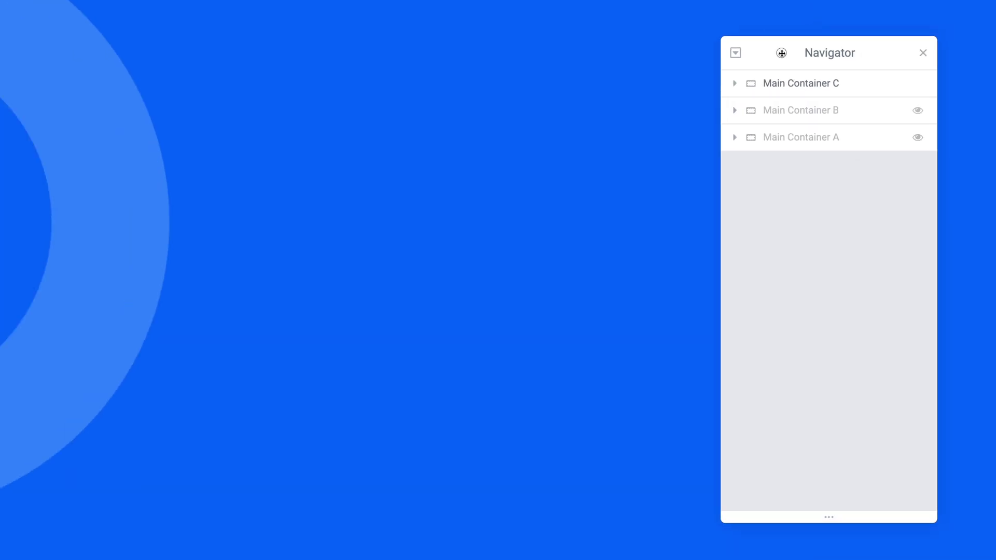
- Set the min height of Main Container C's Container 1 Block to 60 vh
left_click(735, 84)
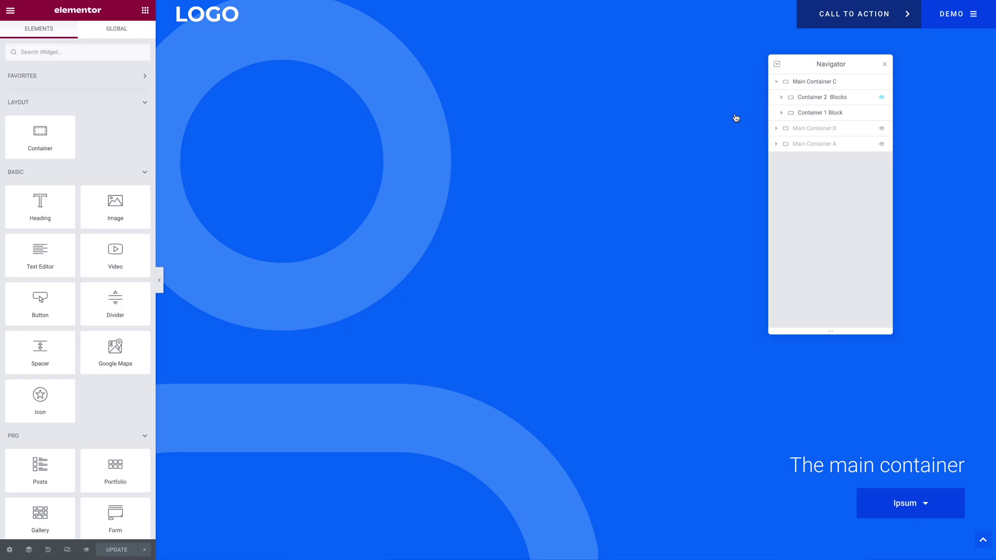
left_click(815, 113)
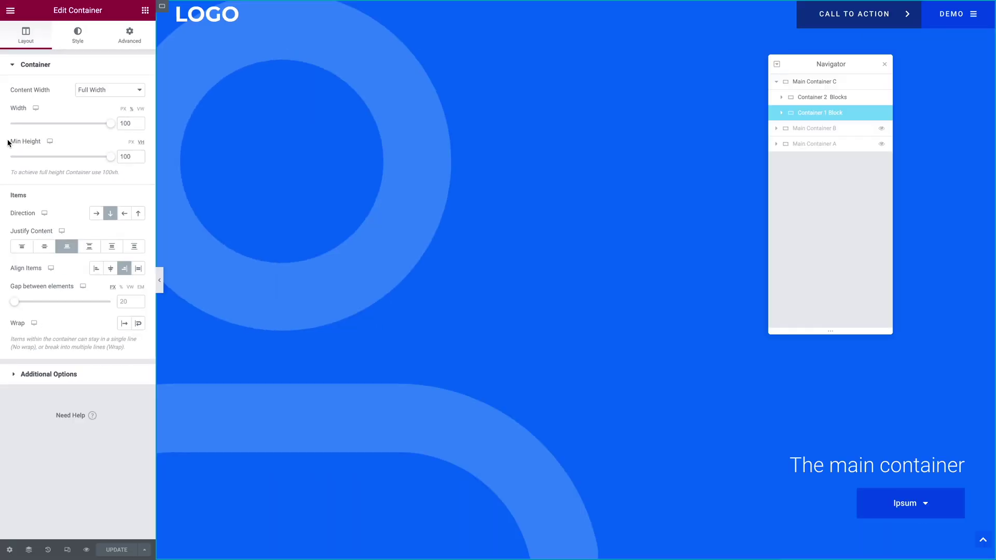
double_click(122, 156)
type("60")
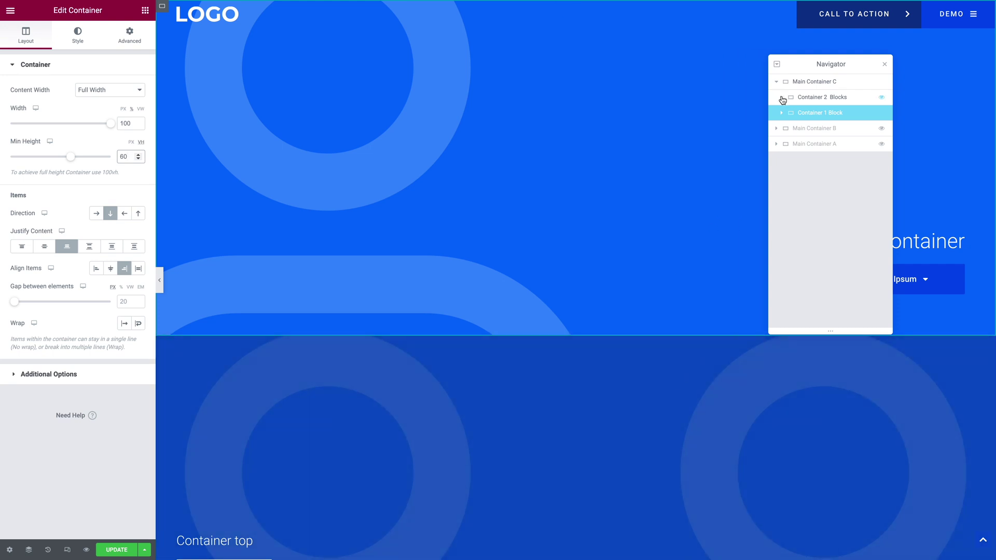
- Set the min height of Main Container C's Container Top and Container Bottom to 40 vh each
left_click(782, 97)
left_click(815, 113)
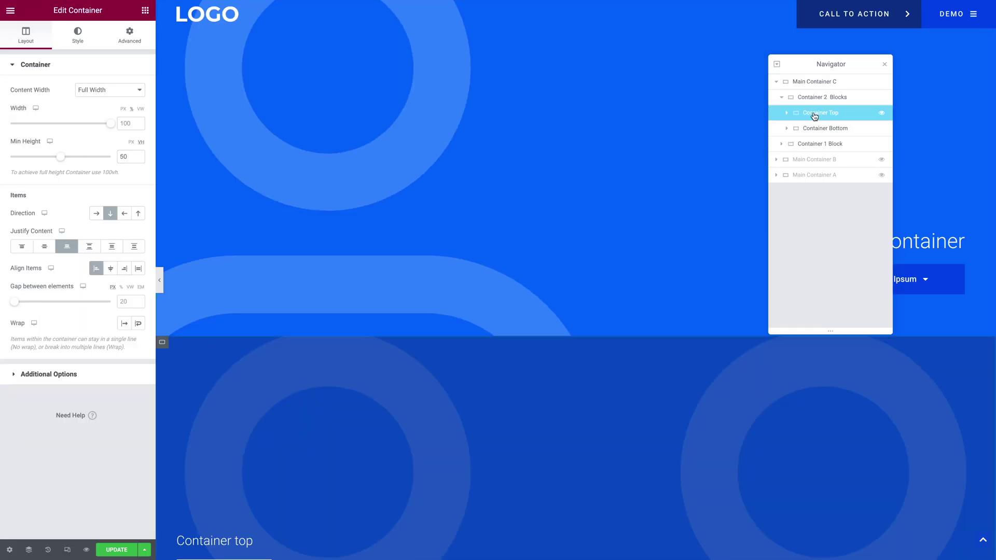
double_click(122, 156)
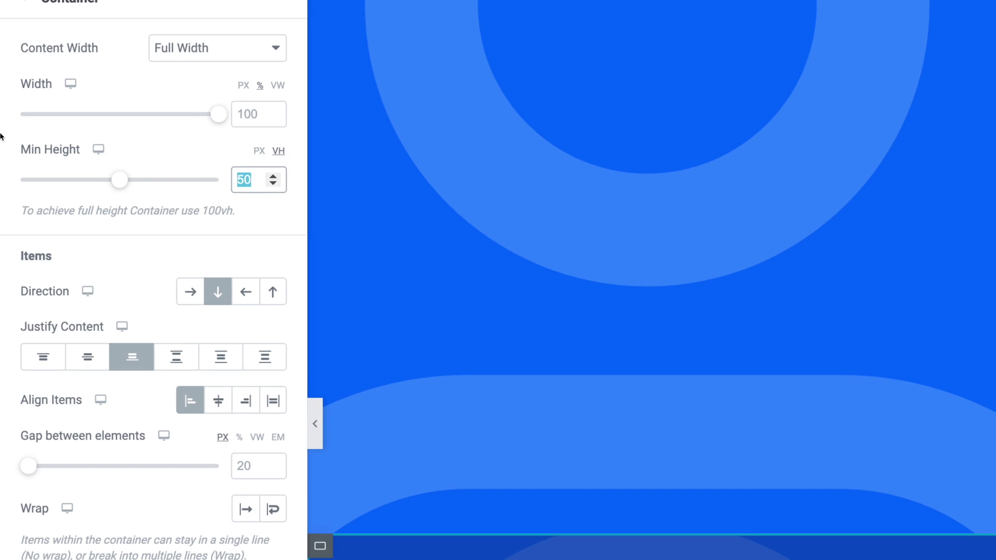
type("40")
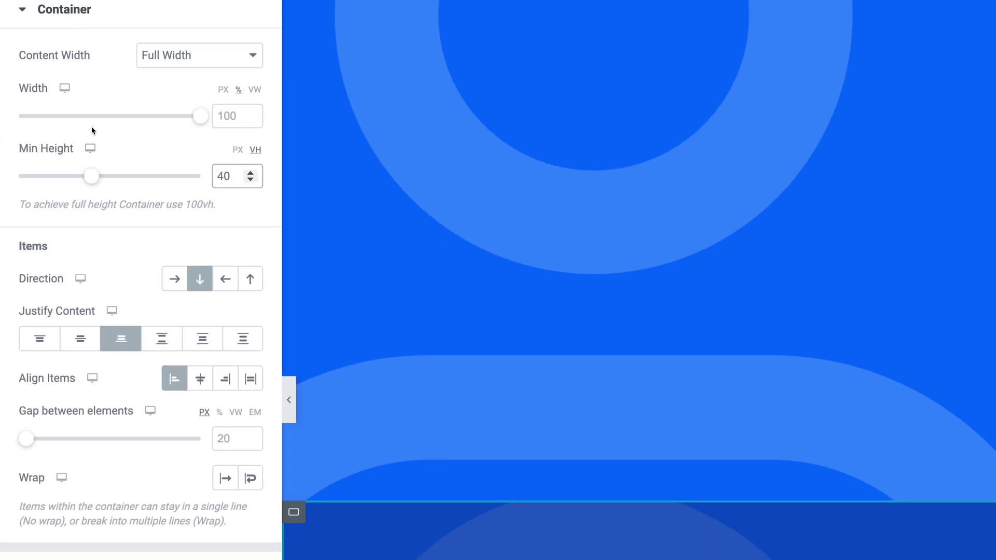
left_click(815, 129)
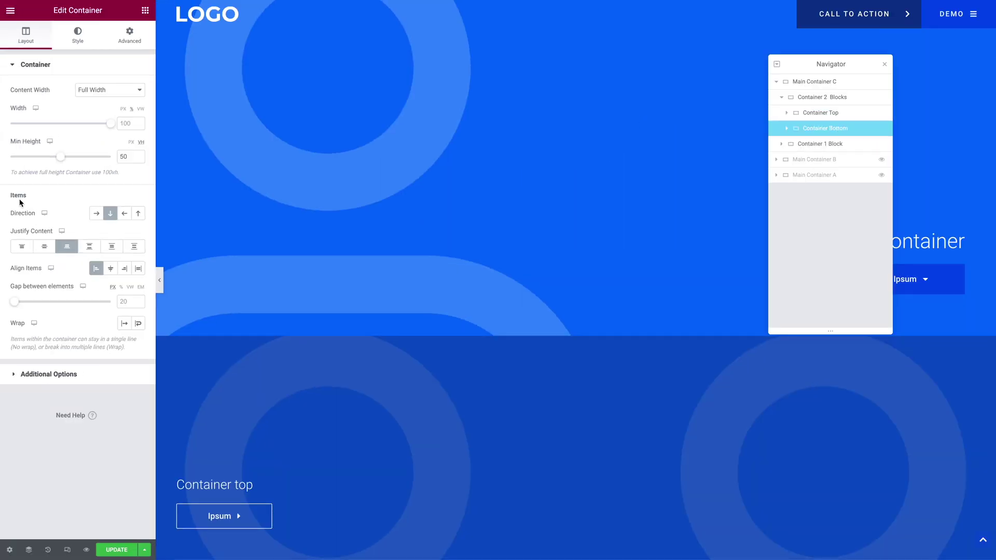
type("40")
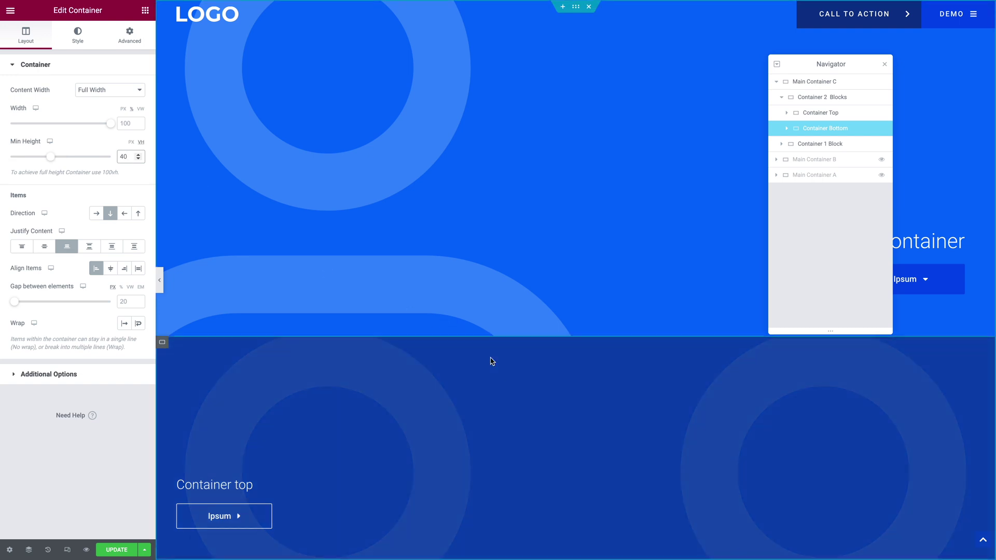
scroll(410, 487, "down", 4)
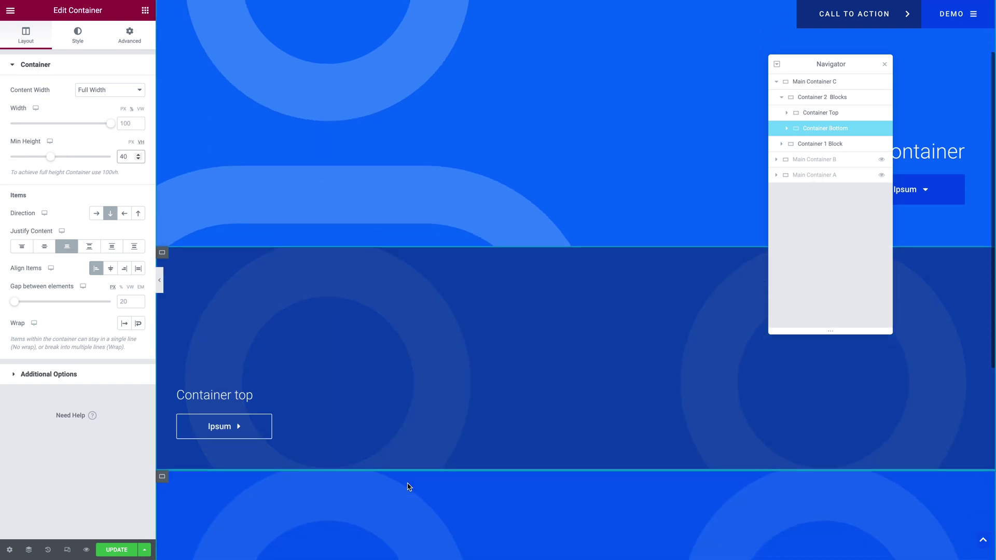
scroll(351, 255, "up", 3)
scroll(351, 256, "up", 2)
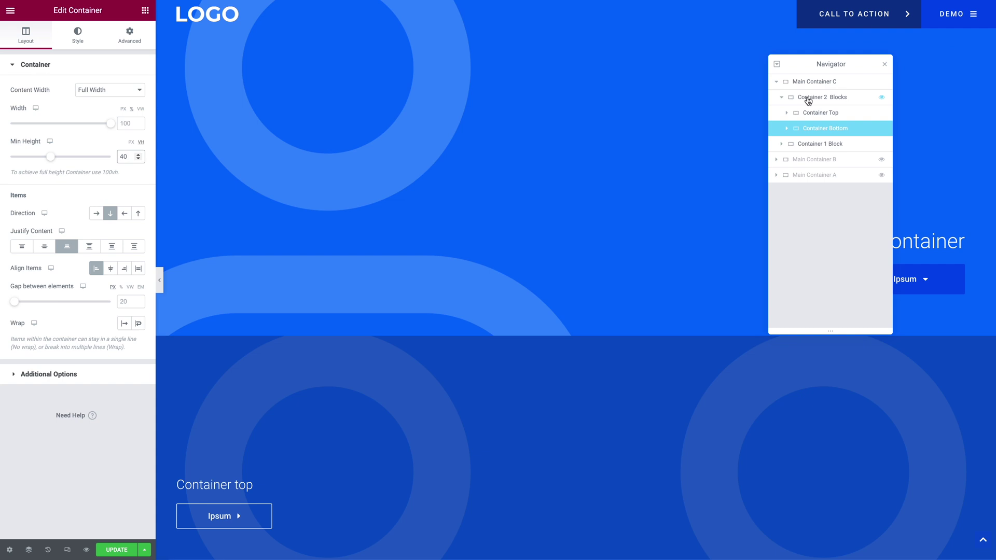
- Save Main Container C with Container 2 Blocks set to horizontal row direction and check its desktop layout at full width
left_click(808, 100)
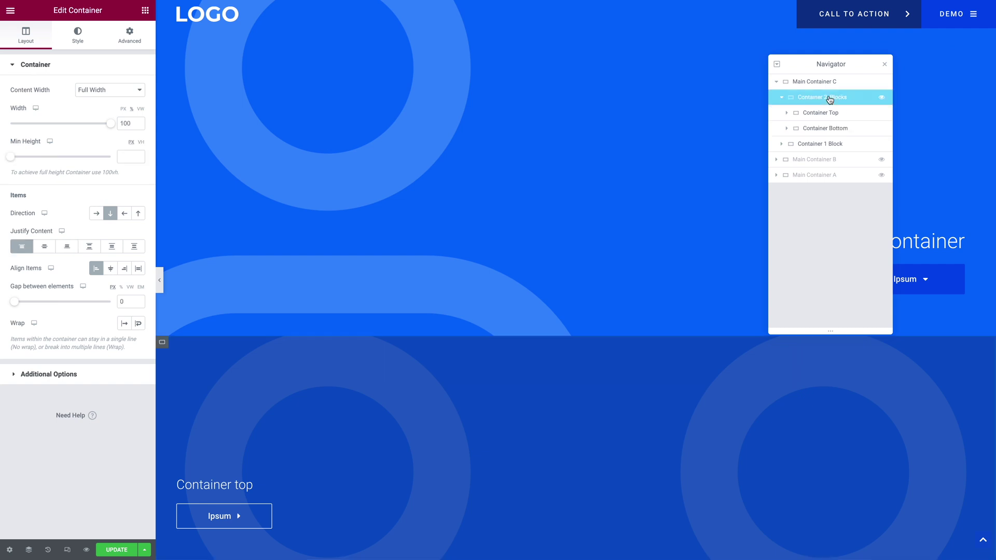
left_click(95, 214)
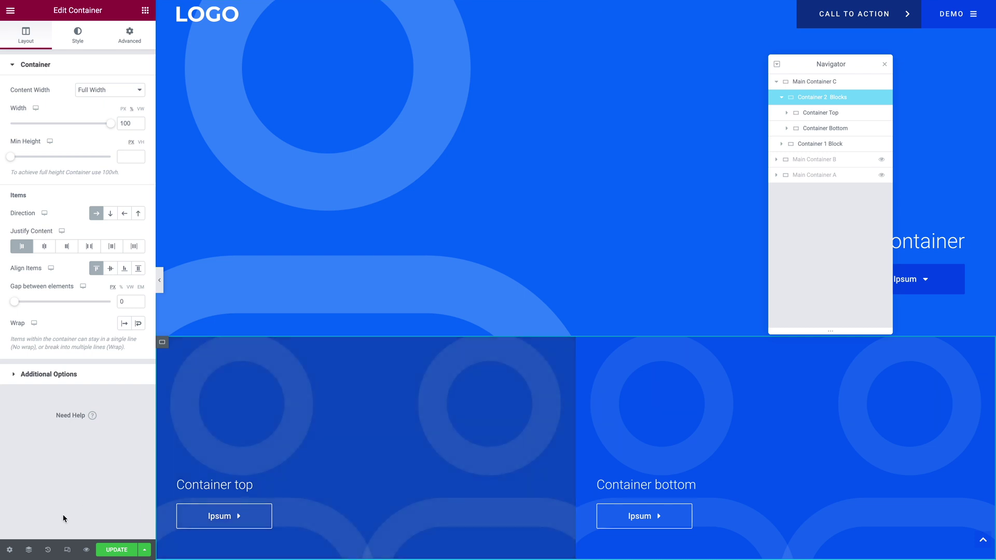
left_click(113, 551)
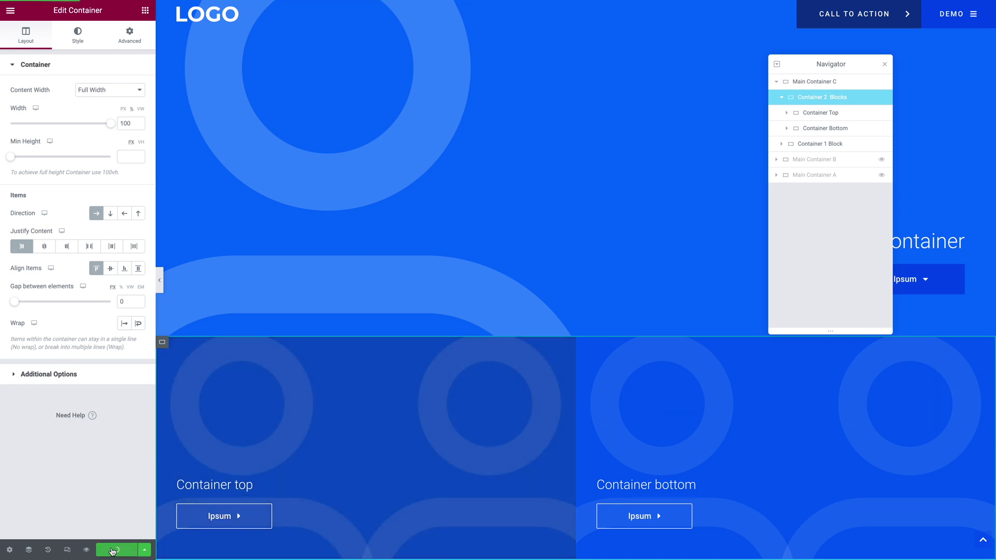
left_click(159, 280)
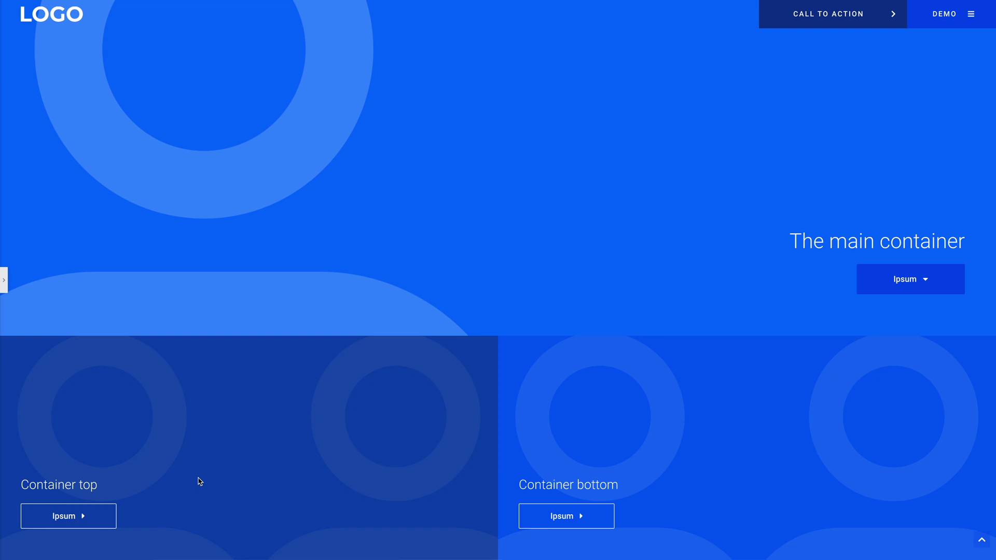
left_click(4, 280)
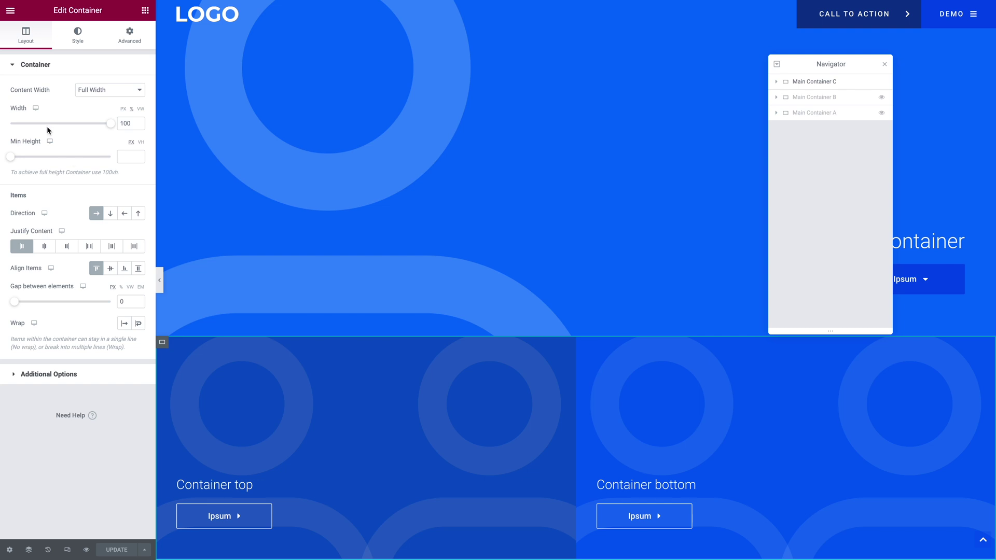
- Set the tablet direction of Main Container C's Container 2 Blocks to vertical column
left_click(37, 110)
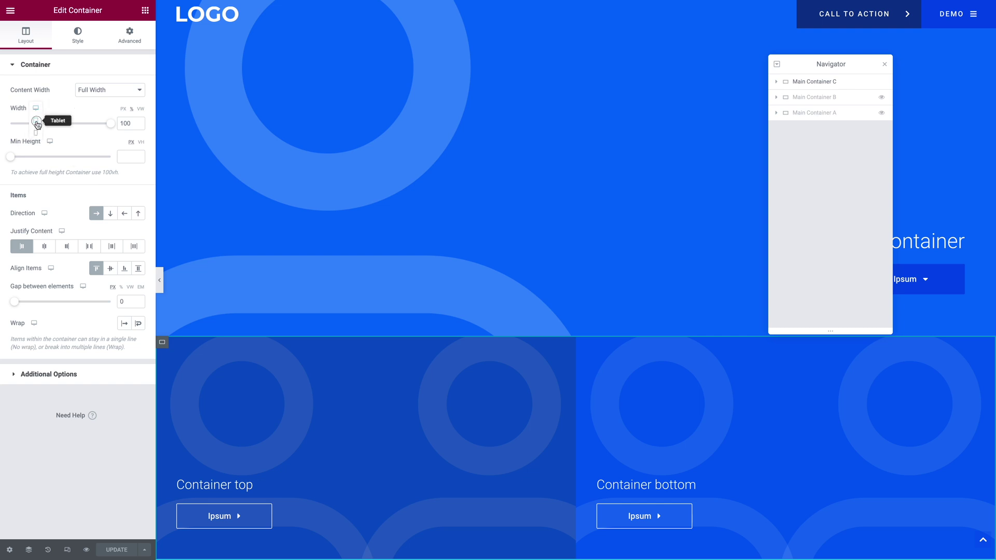
left_click(37, 123)
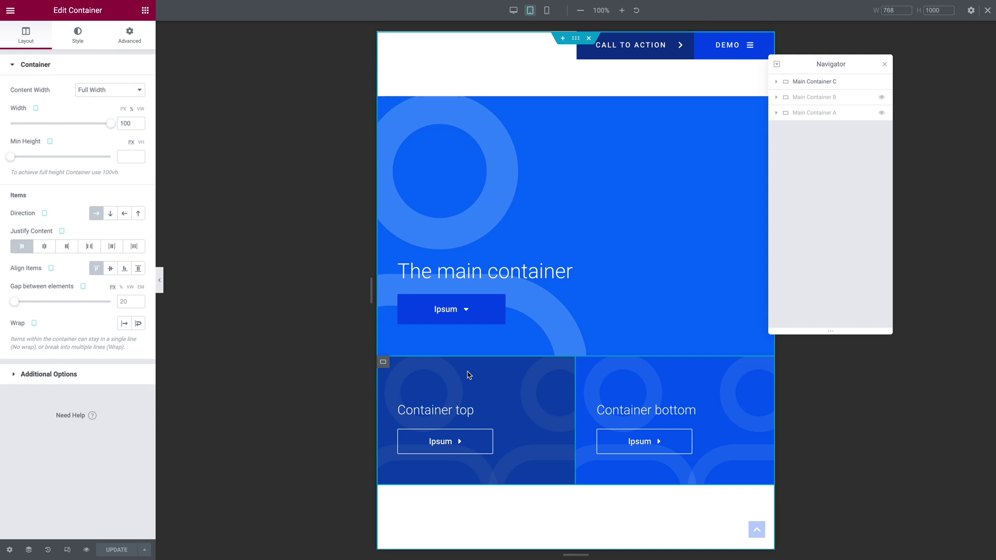
left_click(777, 83)
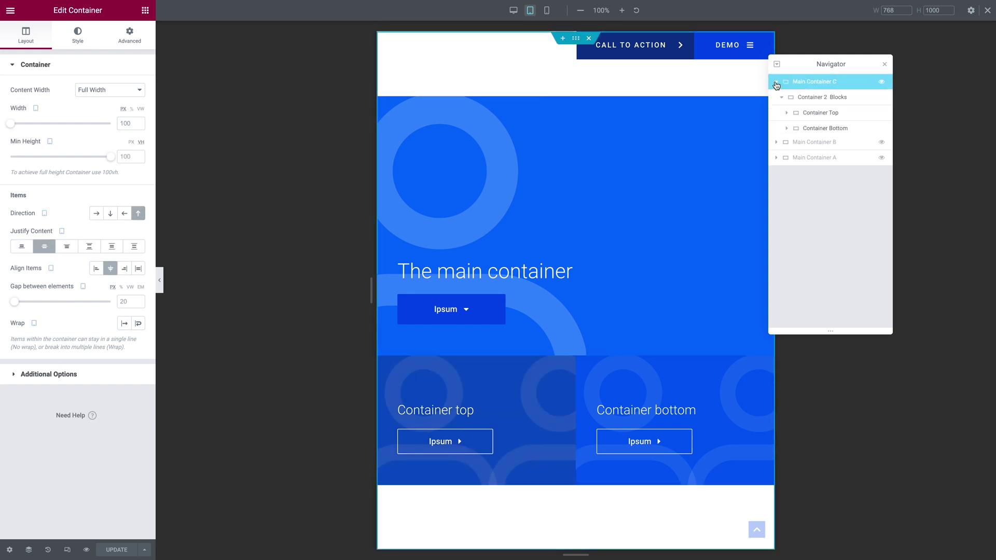
left_click(818, 99)
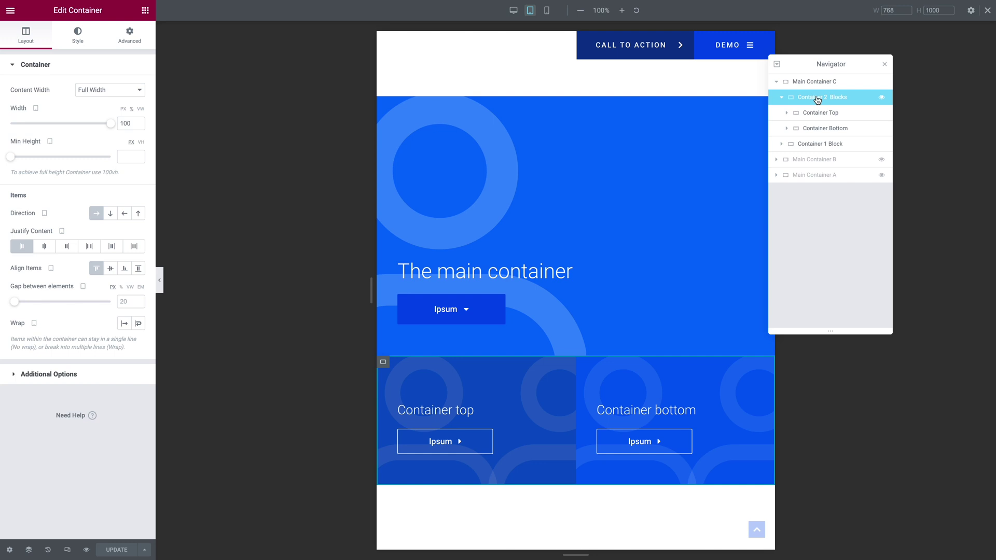
left_click(110, 215)
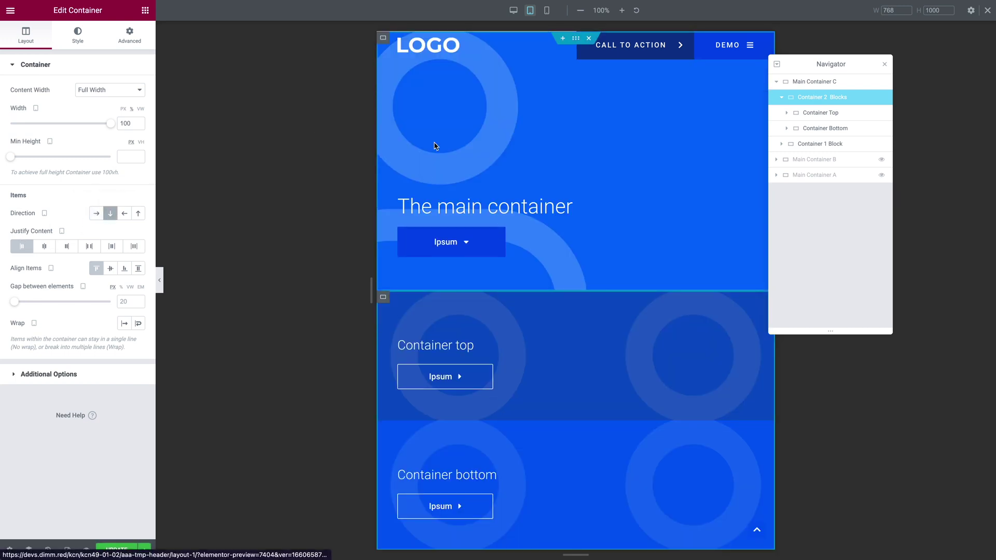
- Check Main Container C's mobile layout and save the page
left_click(546, 10)
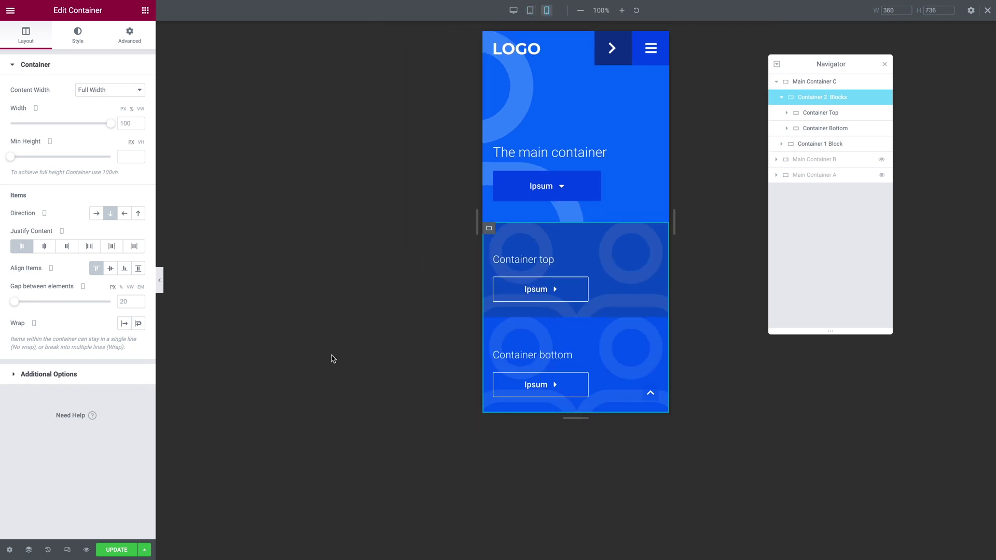
key("ctrl+s")
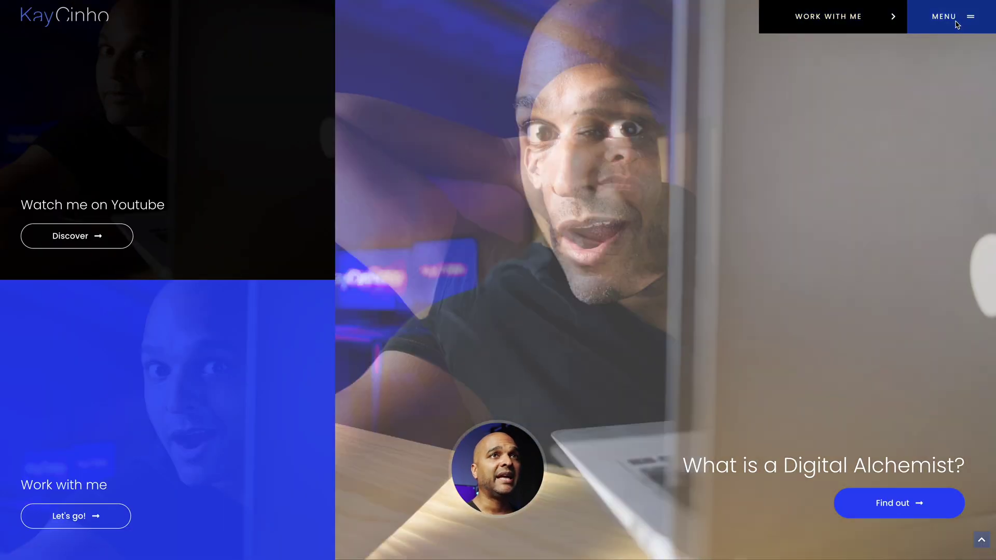
- Open the full-screen navigation menu on the finished example website
left_click(951, 18)
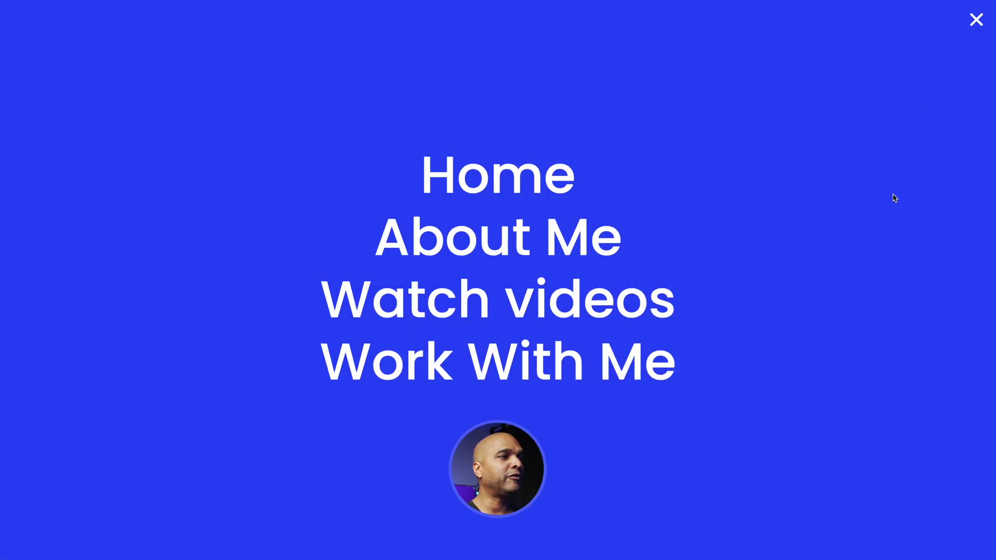